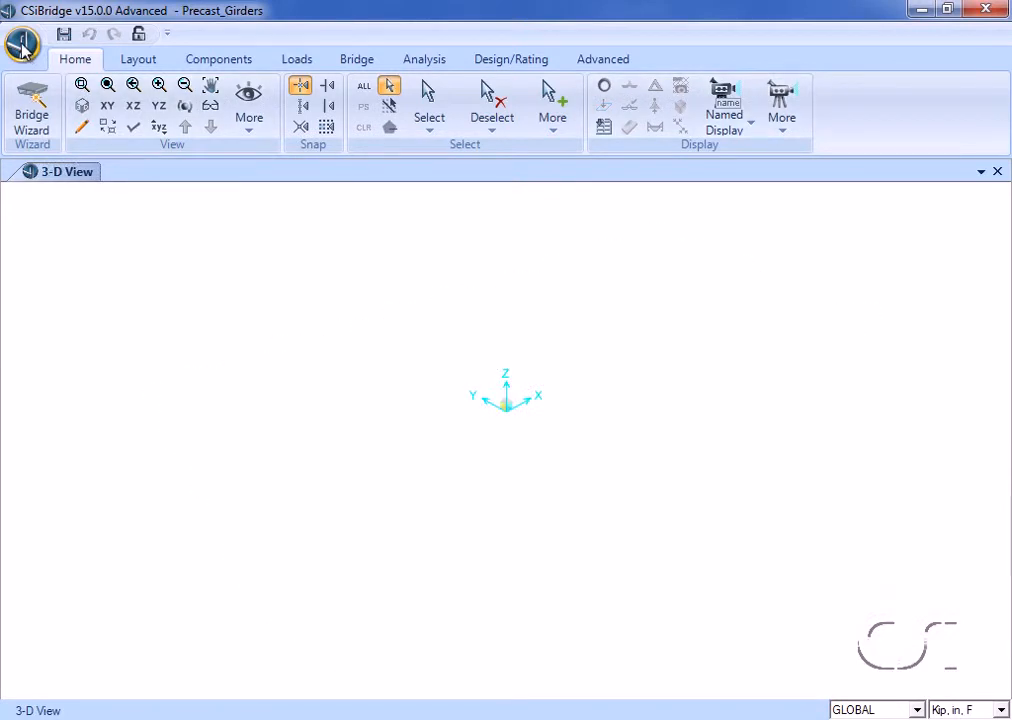
# Step: Add a new bridge layout line with its end station at 1320 in
pyautogui.click(137, 62)
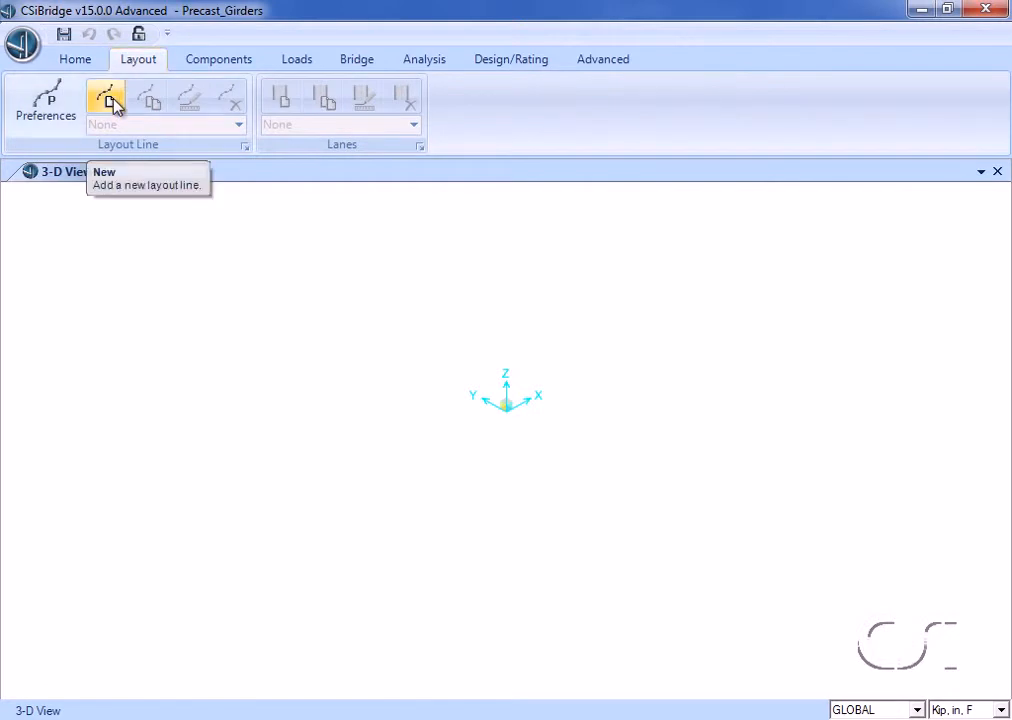
pyautogui.click(111, 100)
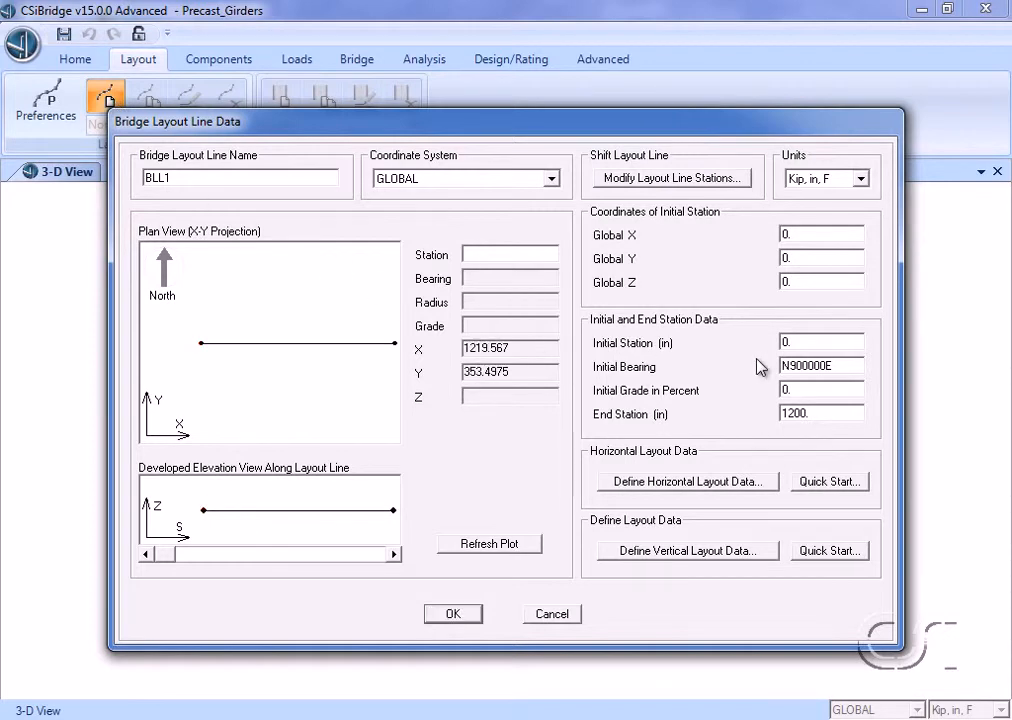
pyautogui.doubleClick(831, 414)
pyautogui.write('1320')
pyautogui.click(463, 618)
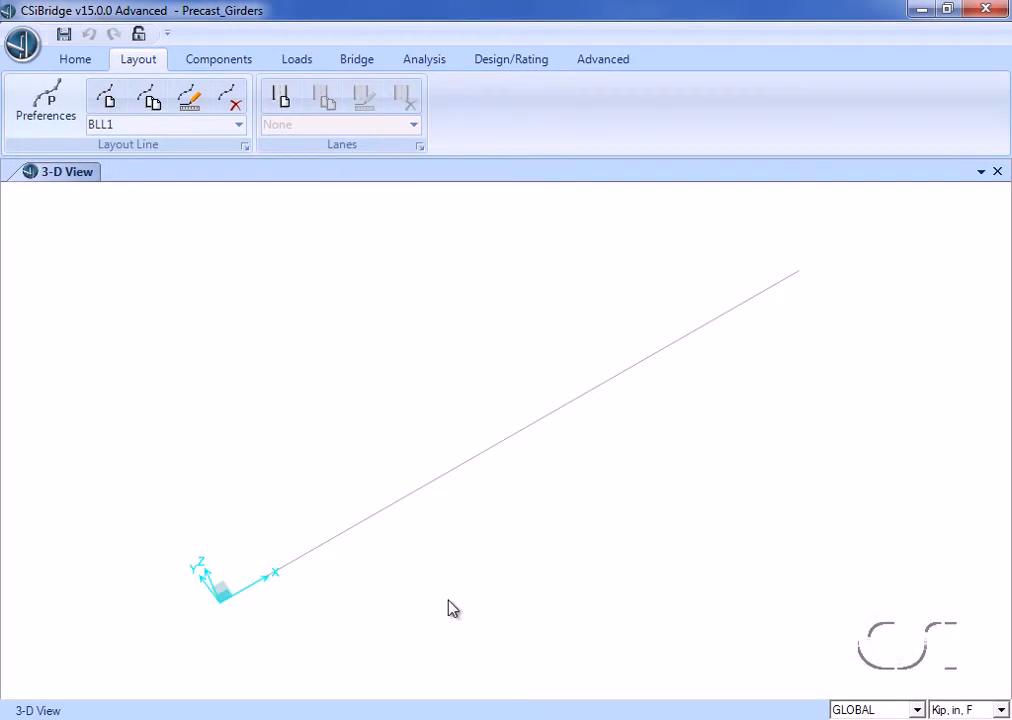
# Step: Define a new lane along layout line BLL1, 144 in wide, with stations at 0 and 1320 in
pyautogui.click(281, 97)
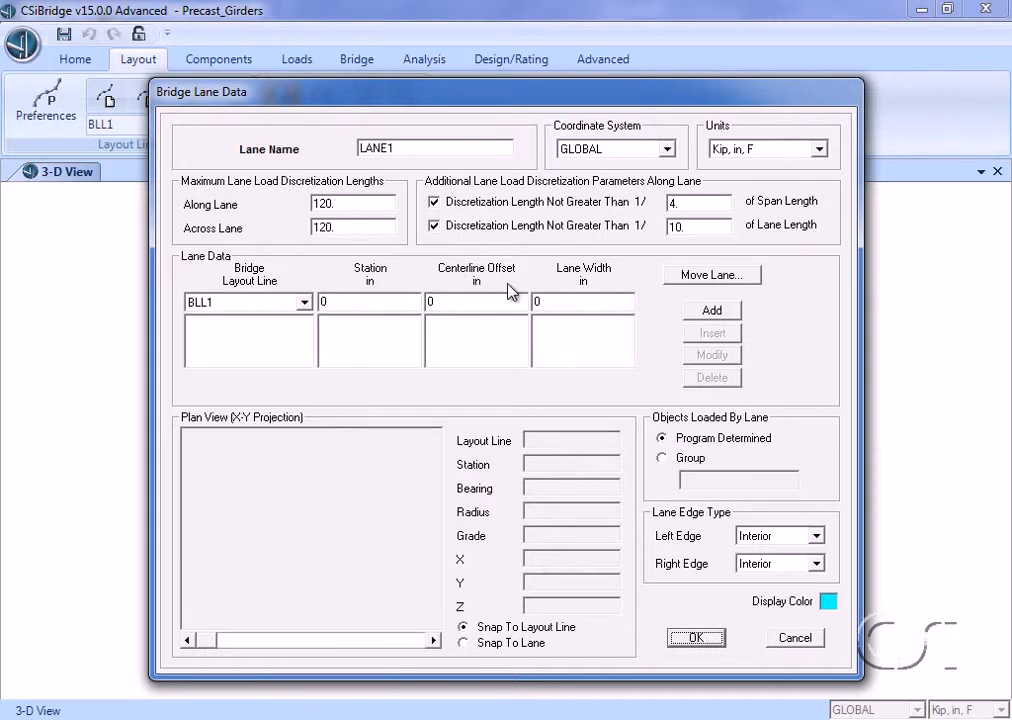
pyautogui.click(545, 301)
pyautogui.doubleClick(545, 301)
pyautogui.write('144')
pyautogui.click(710, 311)
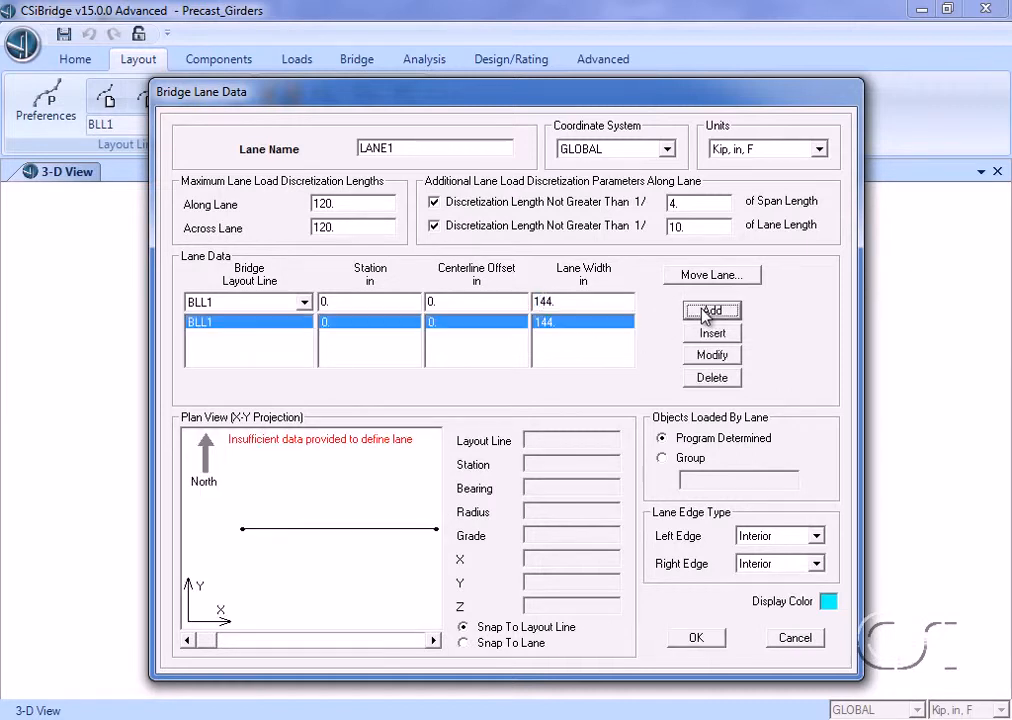
pyautogui.doubleClick(384, 305)
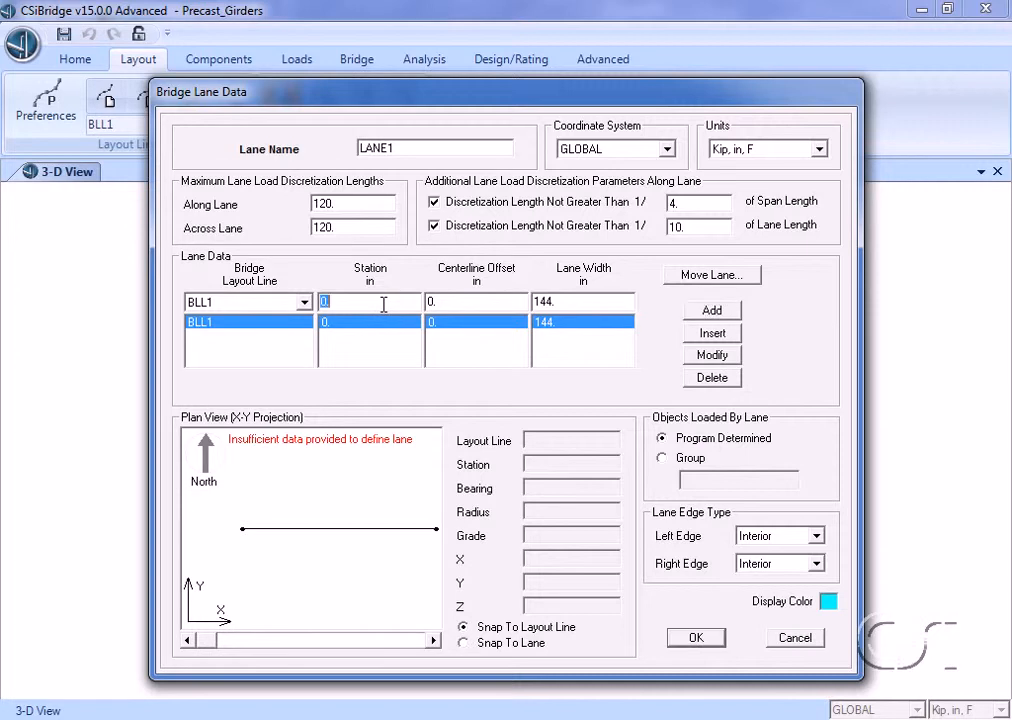
pyautogui.write('1320')
pyautogui.click(710, 312)
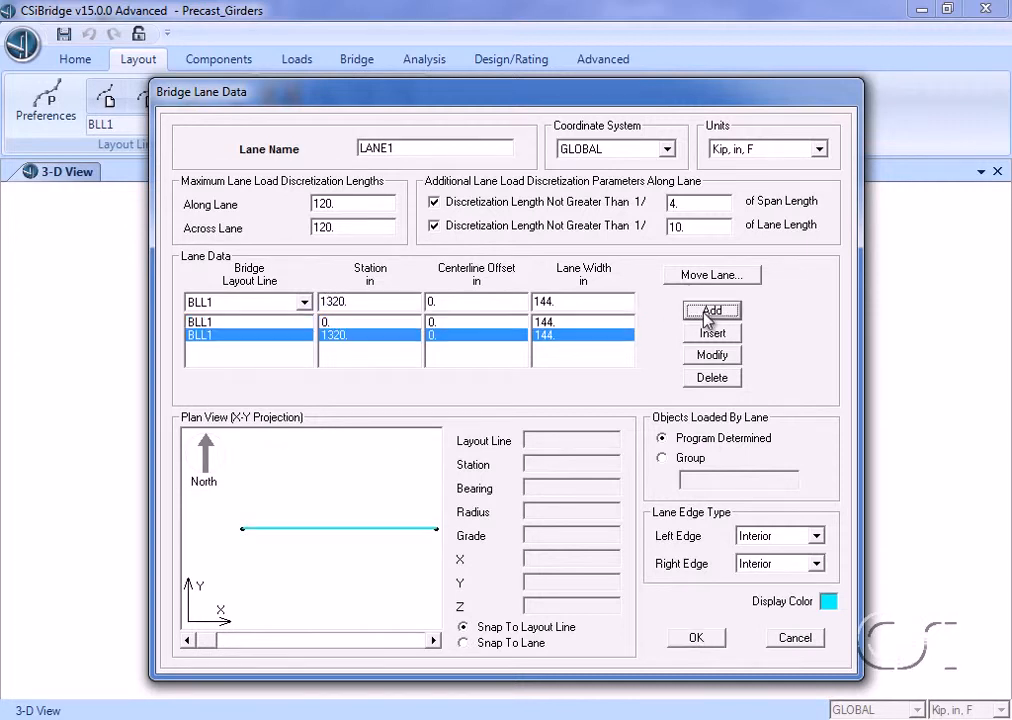
# Step: Set the lane's display color to red and accept the lane definition
pyautogui.click(828, 602)
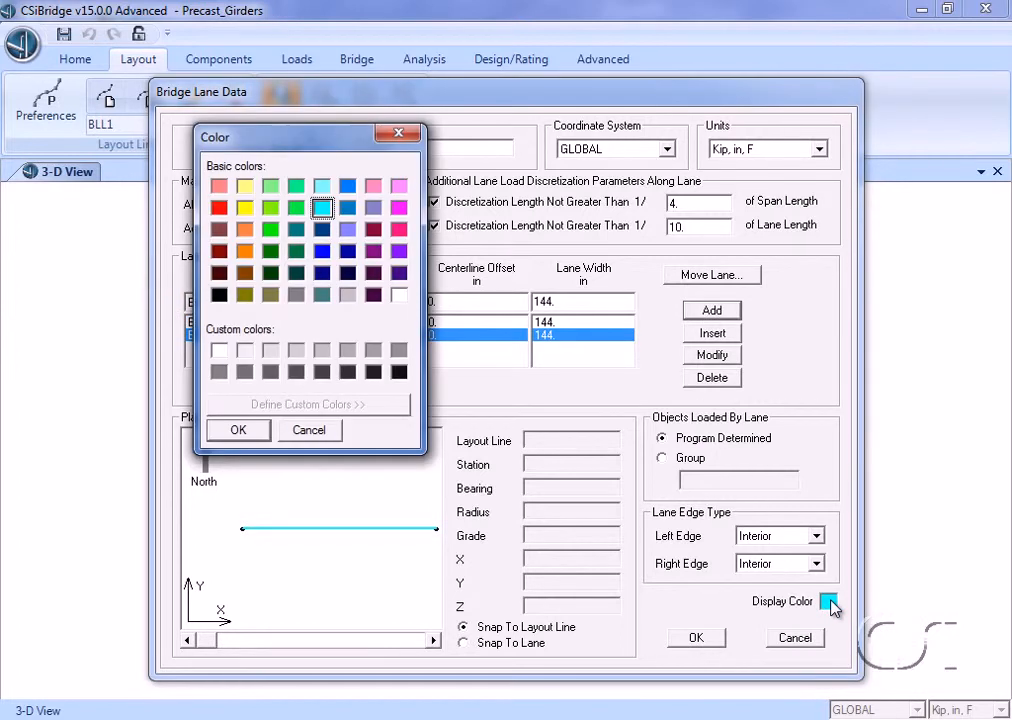
pyautogui.click(219, 207)
pyautogui.click(257, 432)
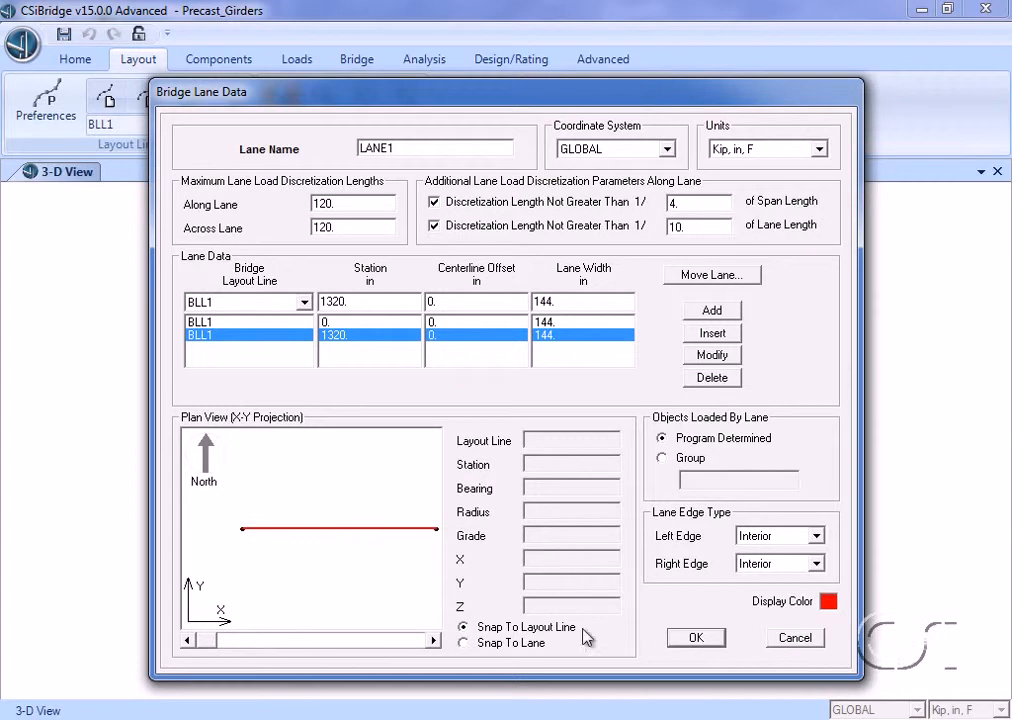
pyautogui.click(697, 639)
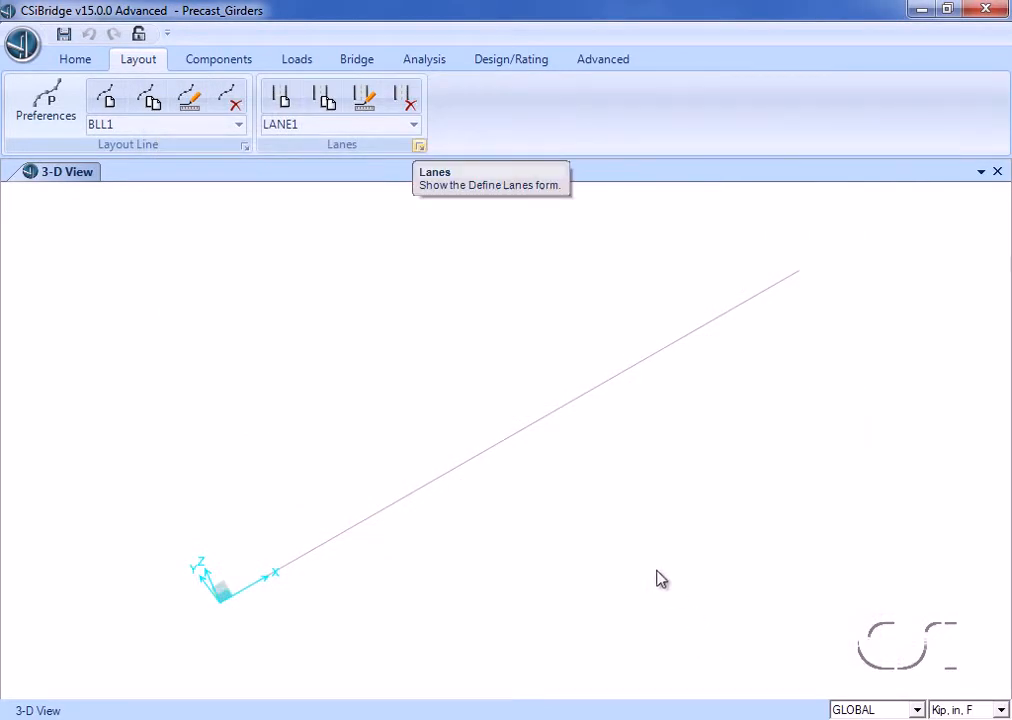
# Step: Rename the 4000Psi concrete material as Deck_Concrete
pyautogui.click(230, 62)
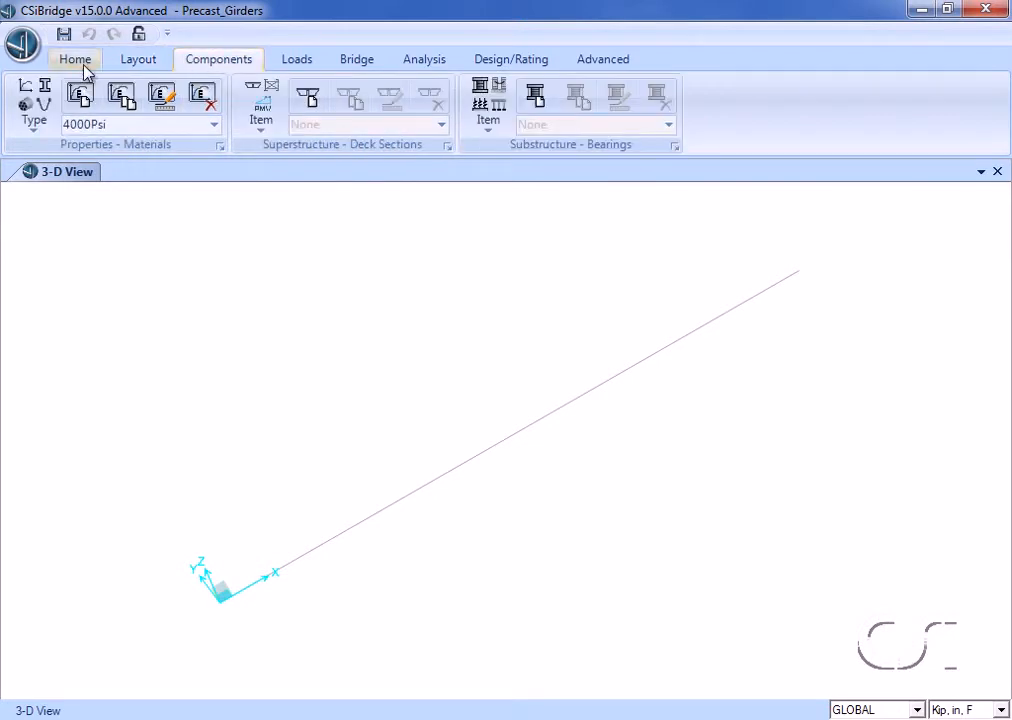
pyautogui.click(38, 112)
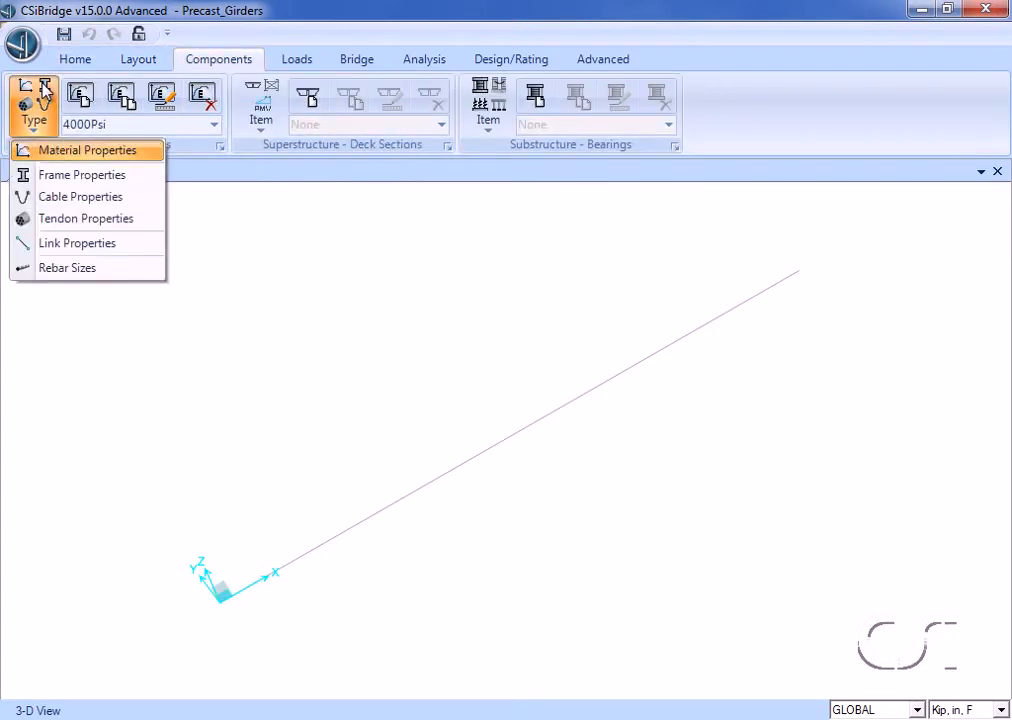
pyautogui.click(73, 155)
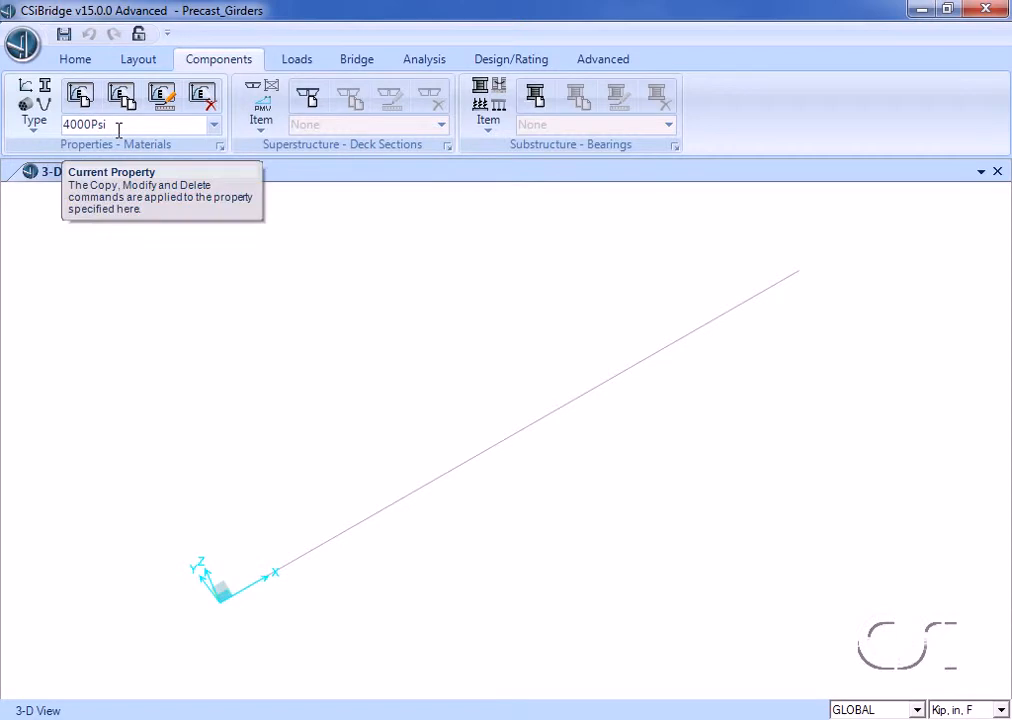
pyautogui.click(168, 95)
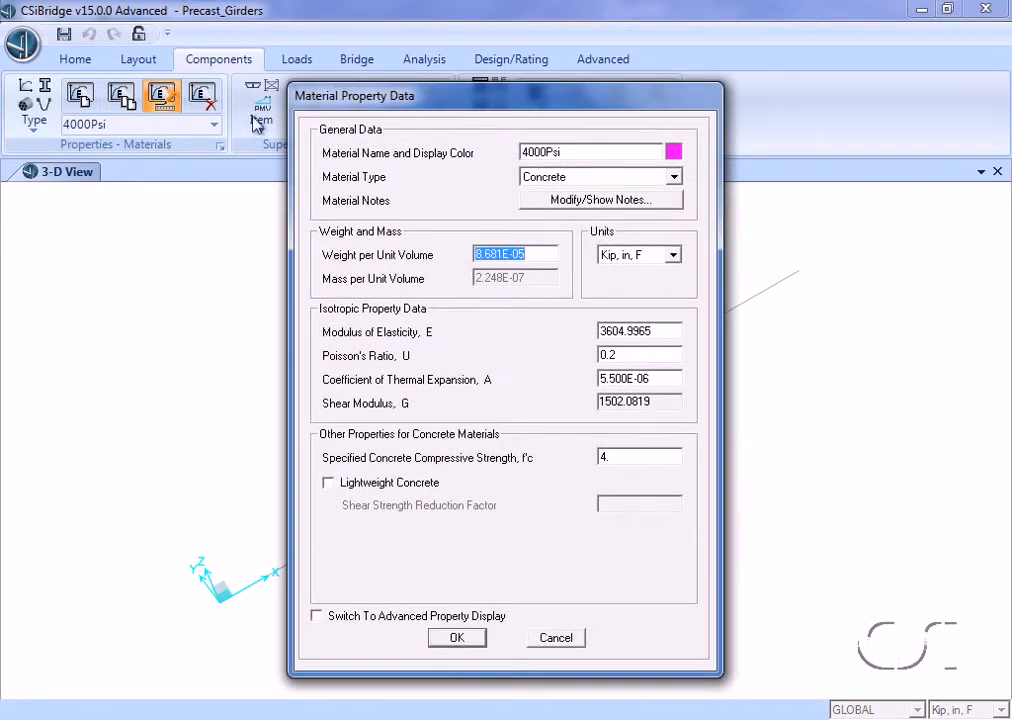
pyautogui.moveTo(567, 151); pyautogui.dragTo(497, 158)
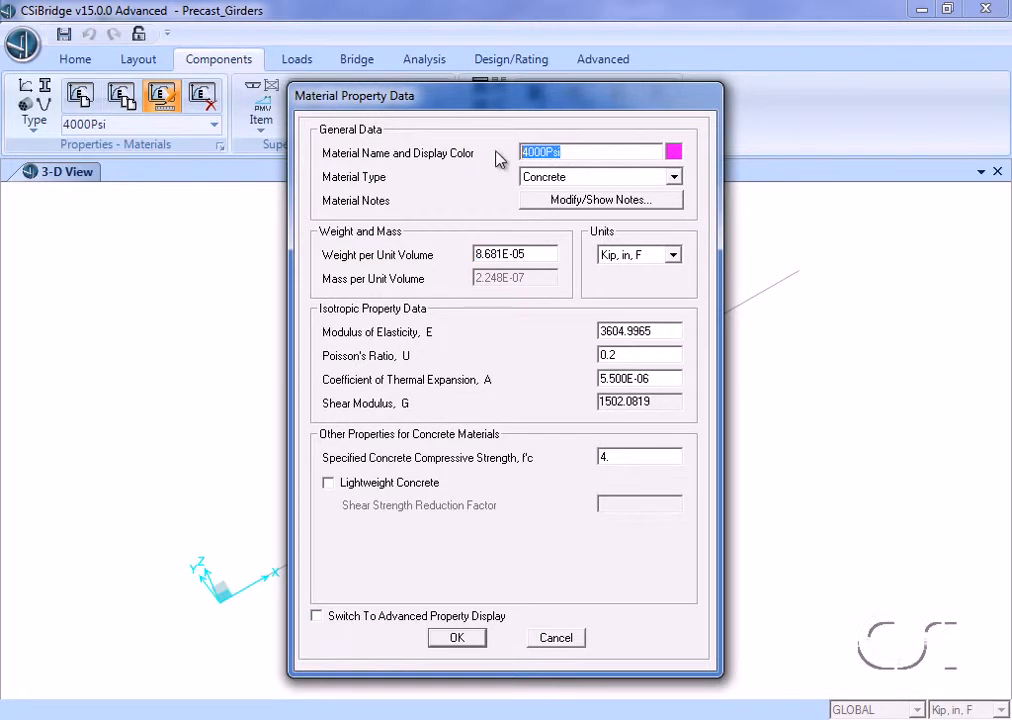
pyautogui.write('Deck_Concrete')
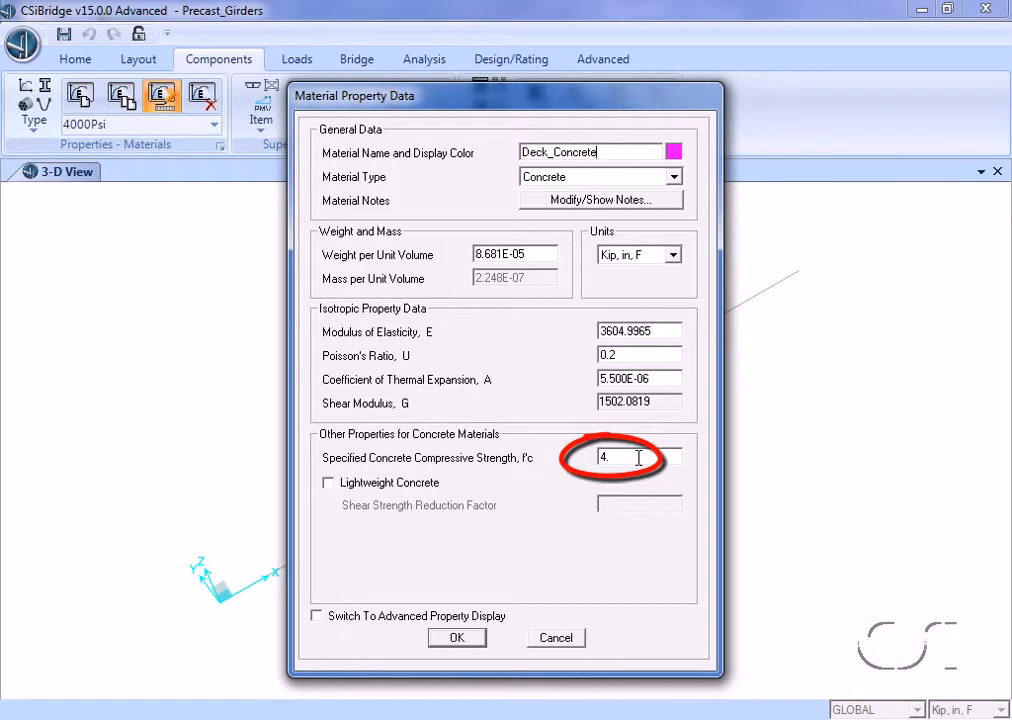
pyautogui.click(460, 638)
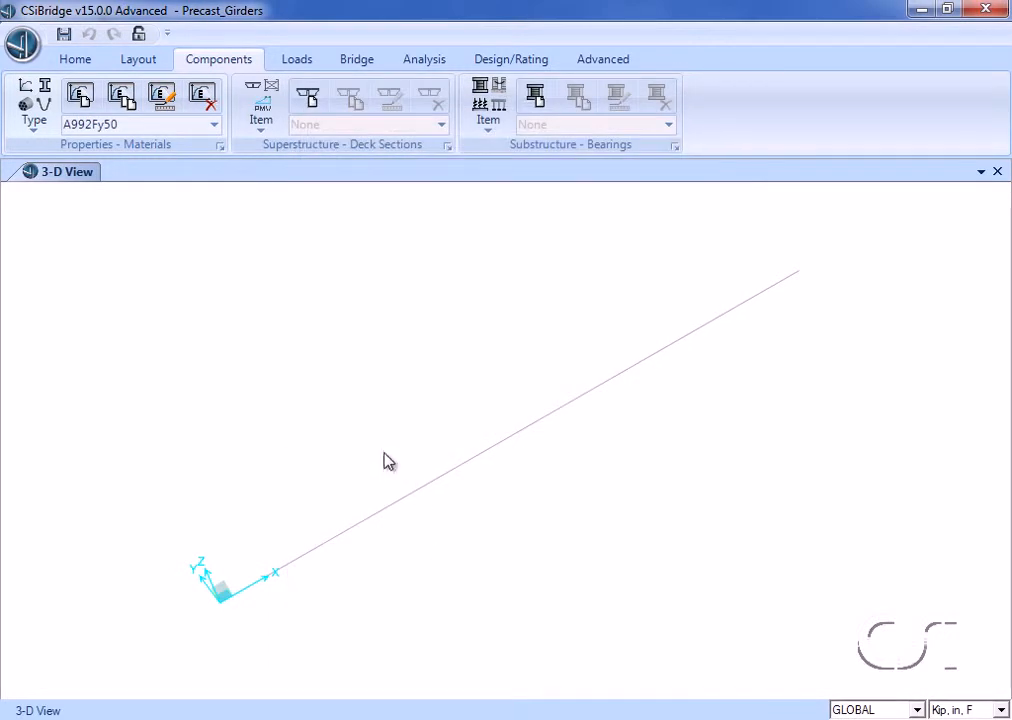
# Step: Copy the Deck_Concrete material and name the copy Girder_Concrete
pyautogui.click(214, 124)
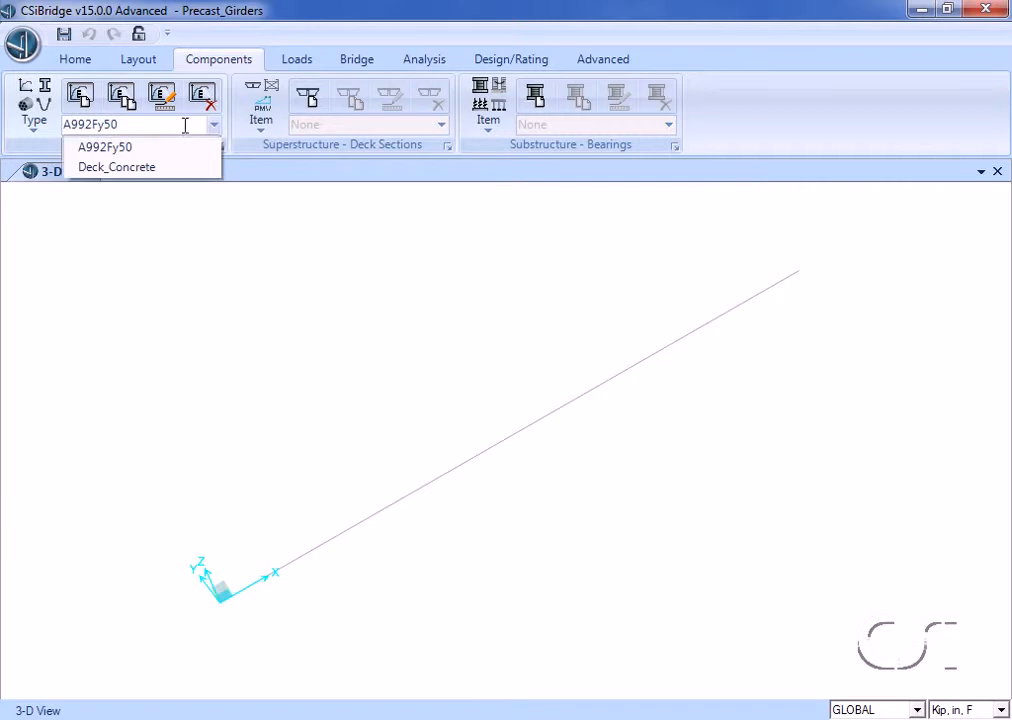
pyautogui.click(150, 167)
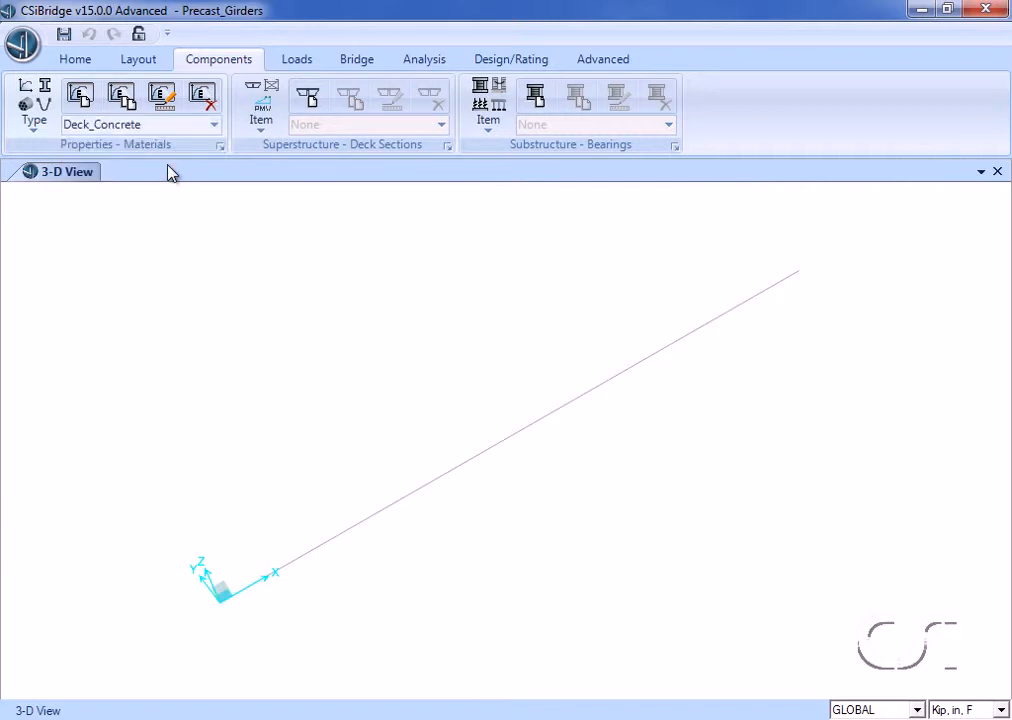
pyautogui.click(133, 107)
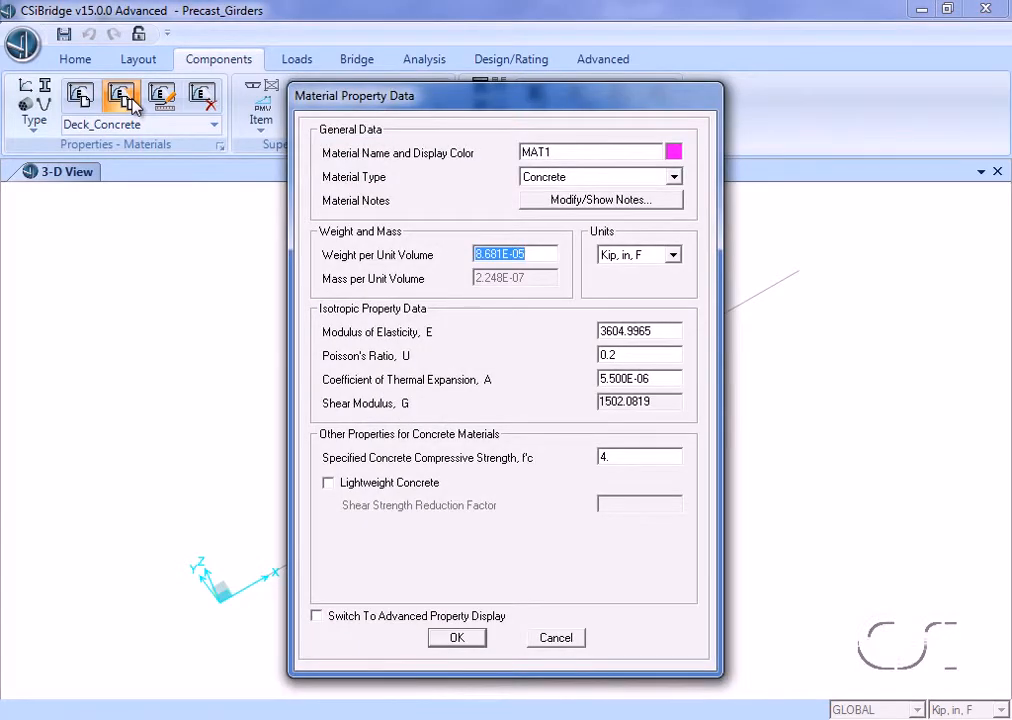
pyautogui.click(588, 152)
pyautogui.doubleClick(588, 152)
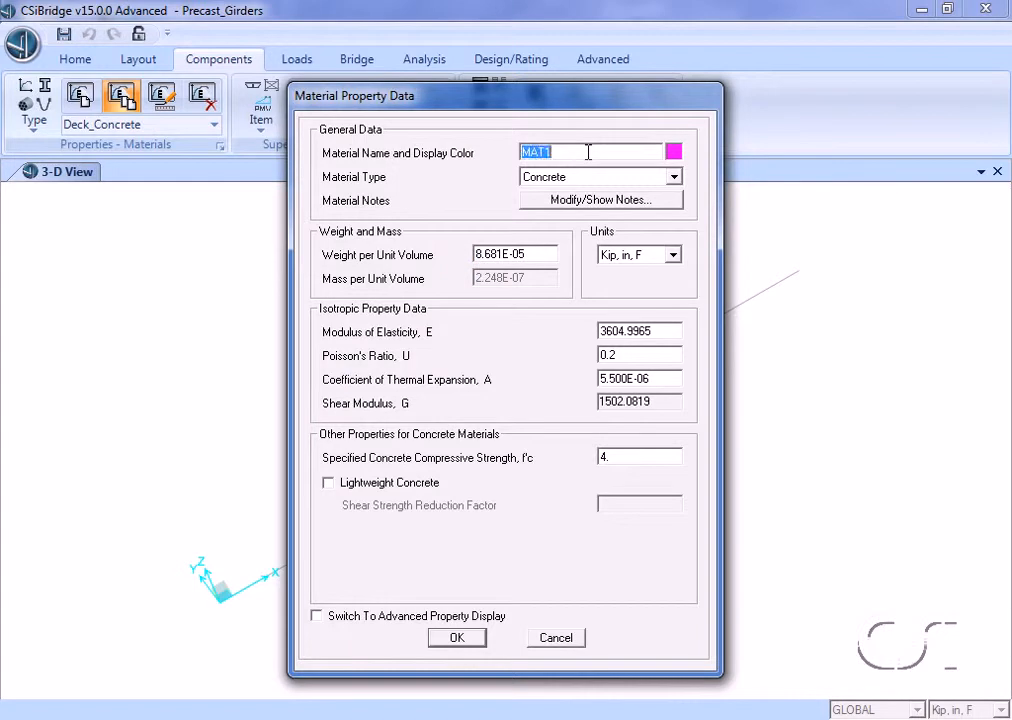
pyautogui.write('Girder_Concrete')
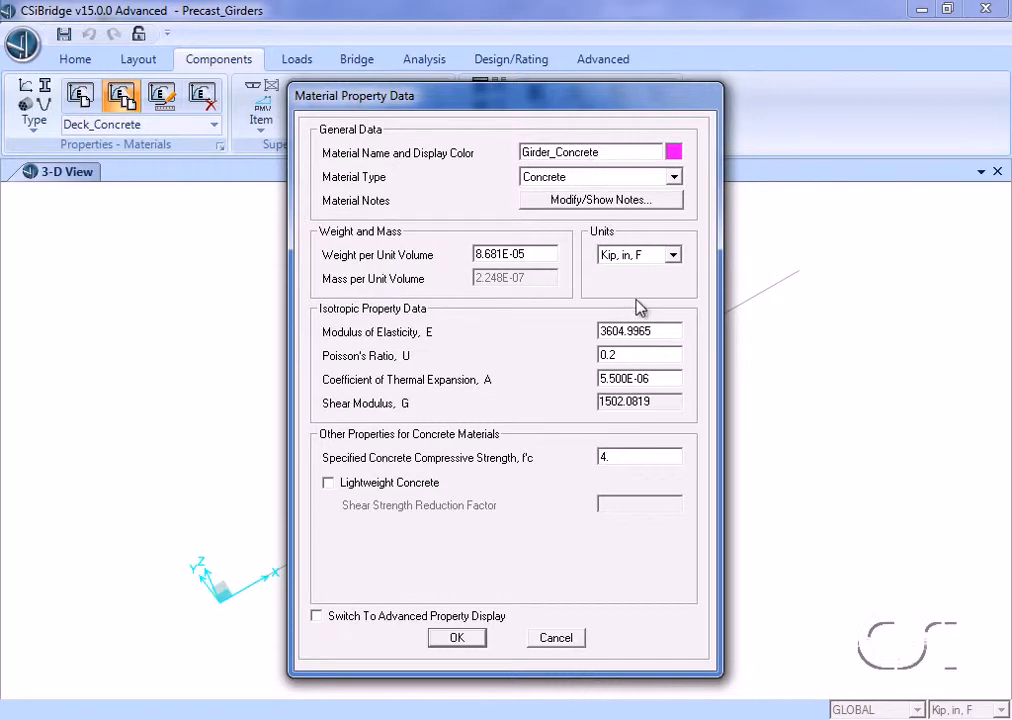
# Step: Set Girder_Concrete's modulus of elasticity to 4415 and its specified compressive strength to 6, in kip-inch units, and accept the material
pyautogui.moveTo(600, 331); pyautogui.dragTo(655, 331)
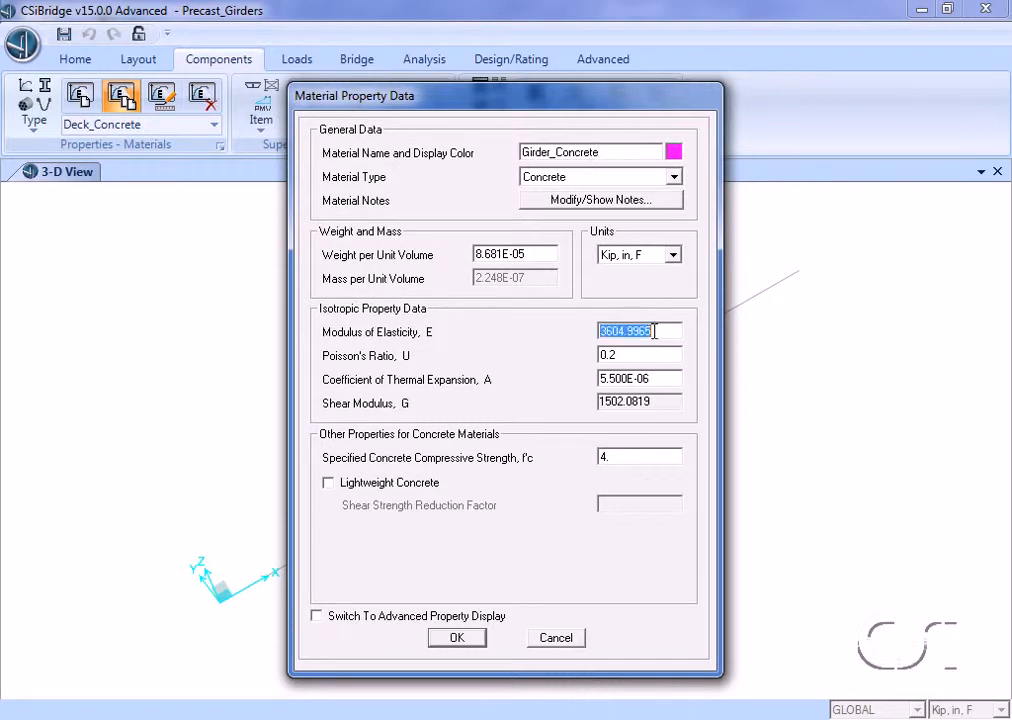
pyautogui.write('4415')
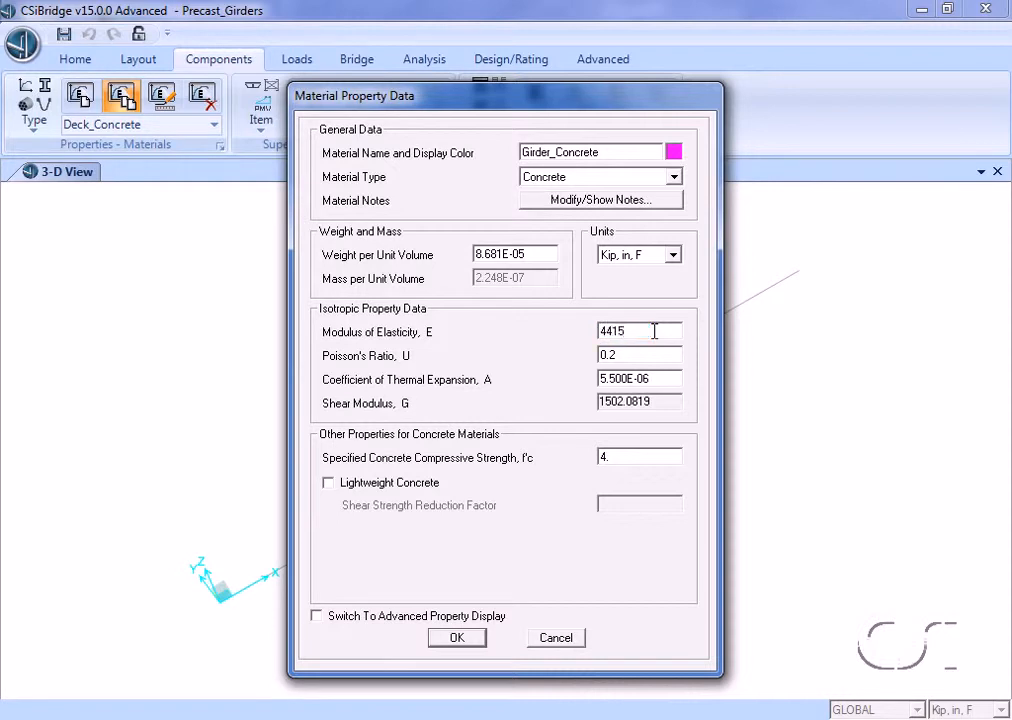
pyautogui.click(636, 461)
pyautogui.write('6')
pyautogui.click(464, 639)
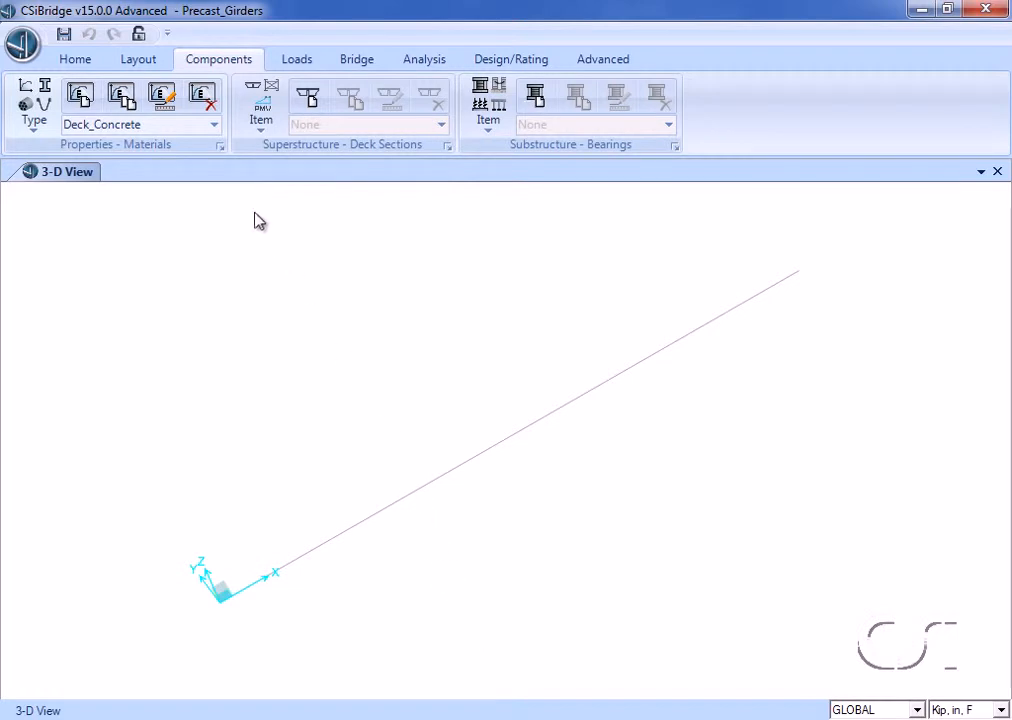
# Step: Add a quick tendon material with the ASTM A416 Grade 270 specification
pyautogui.click(219, 146)
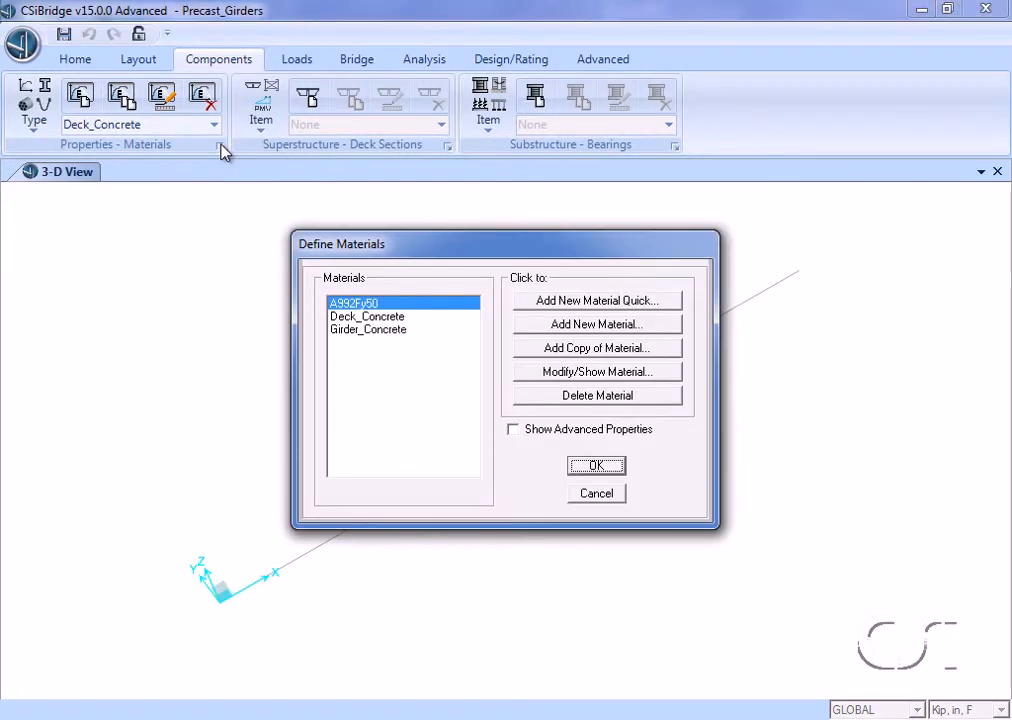
pyautogui.click(648, 302)
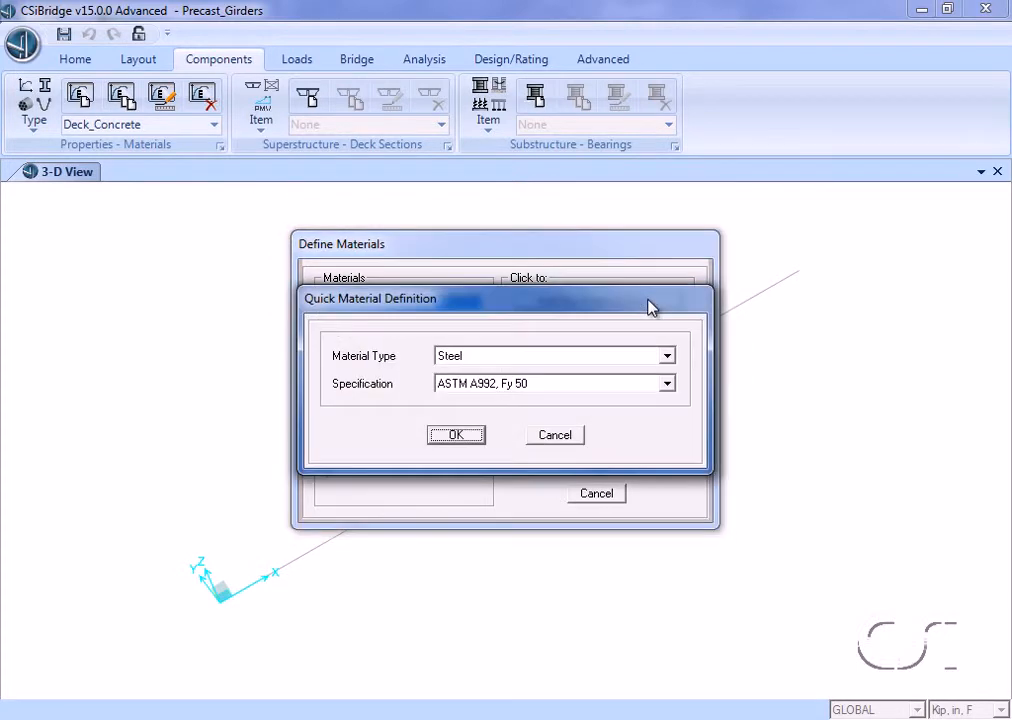
pyautogui.click(615, 357)
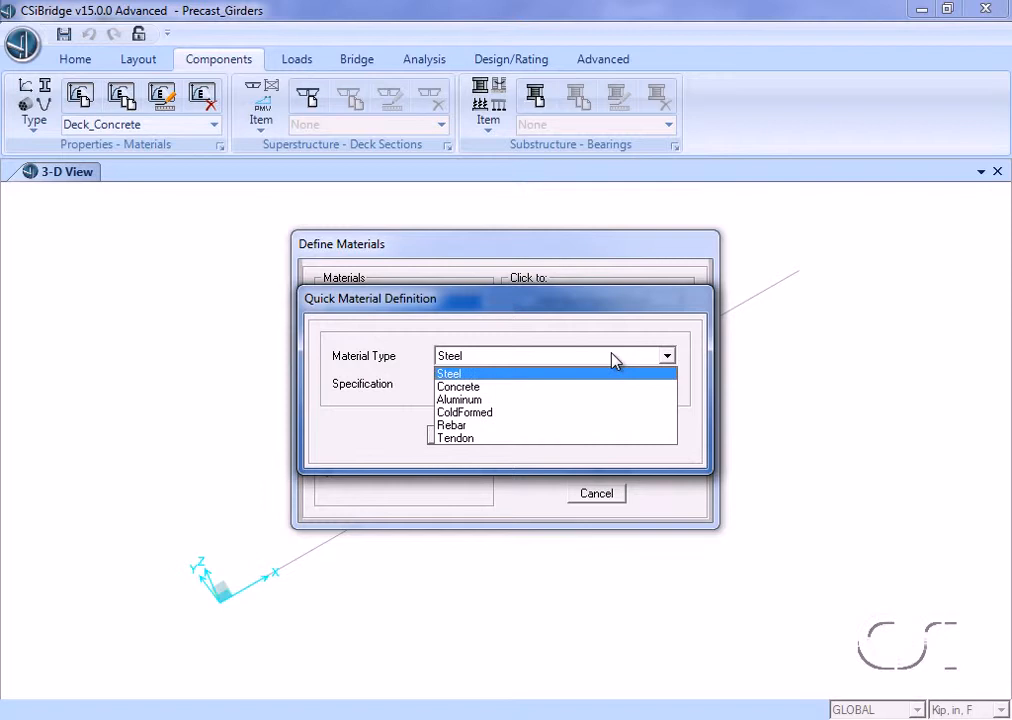
pyautogui.click(491, 438)
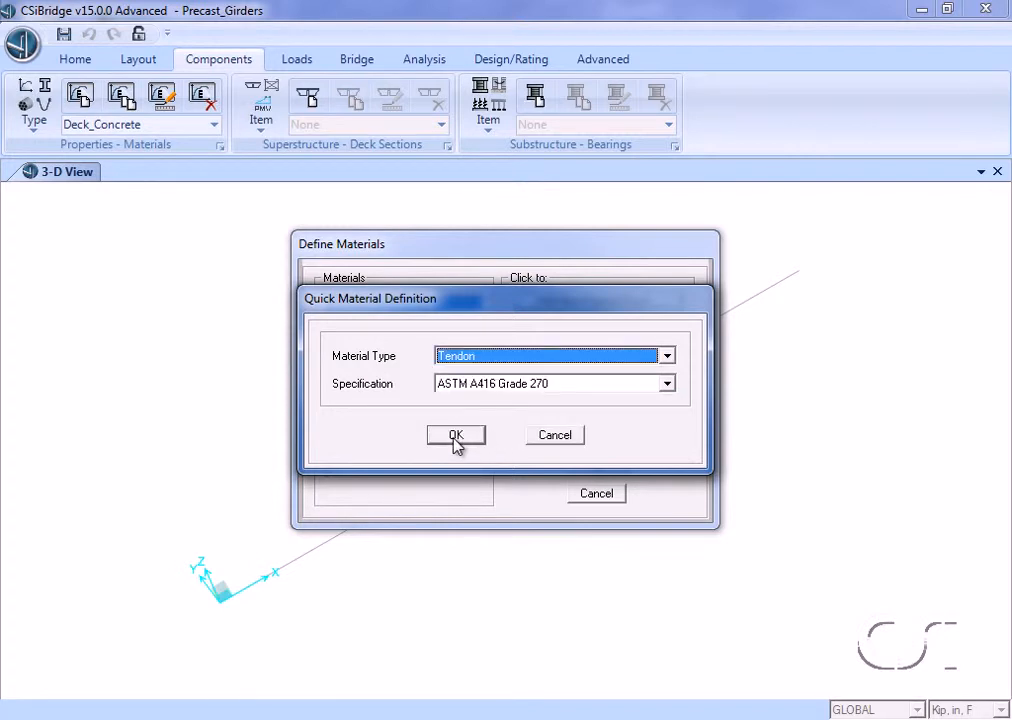
pyautogui.click(455, 437)
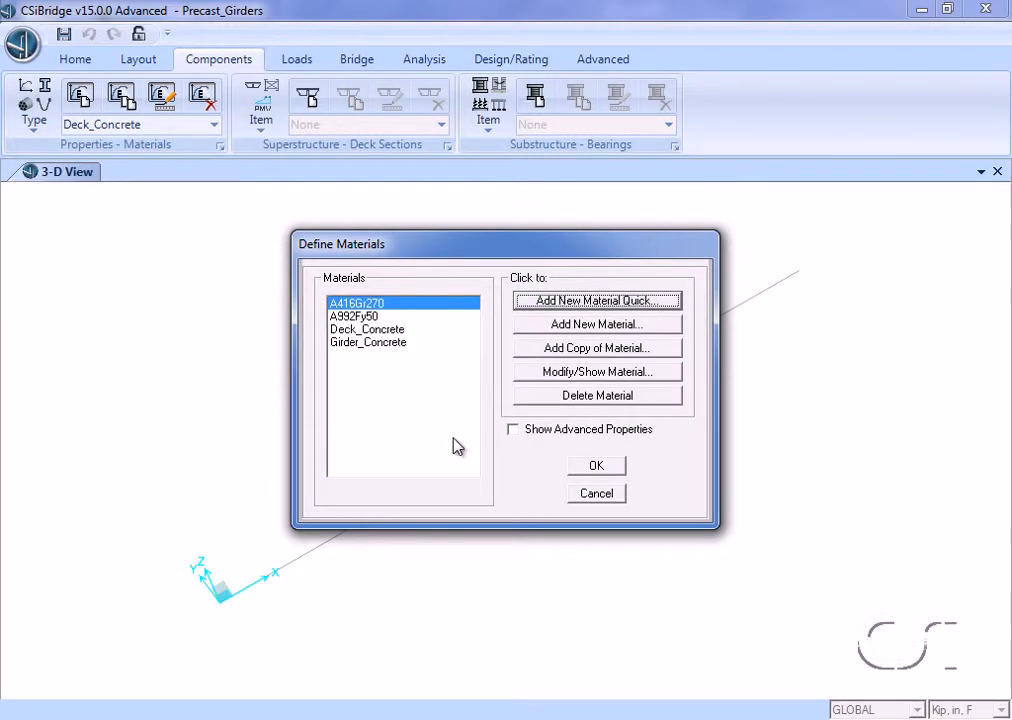
pyautogui.click(598, 467)
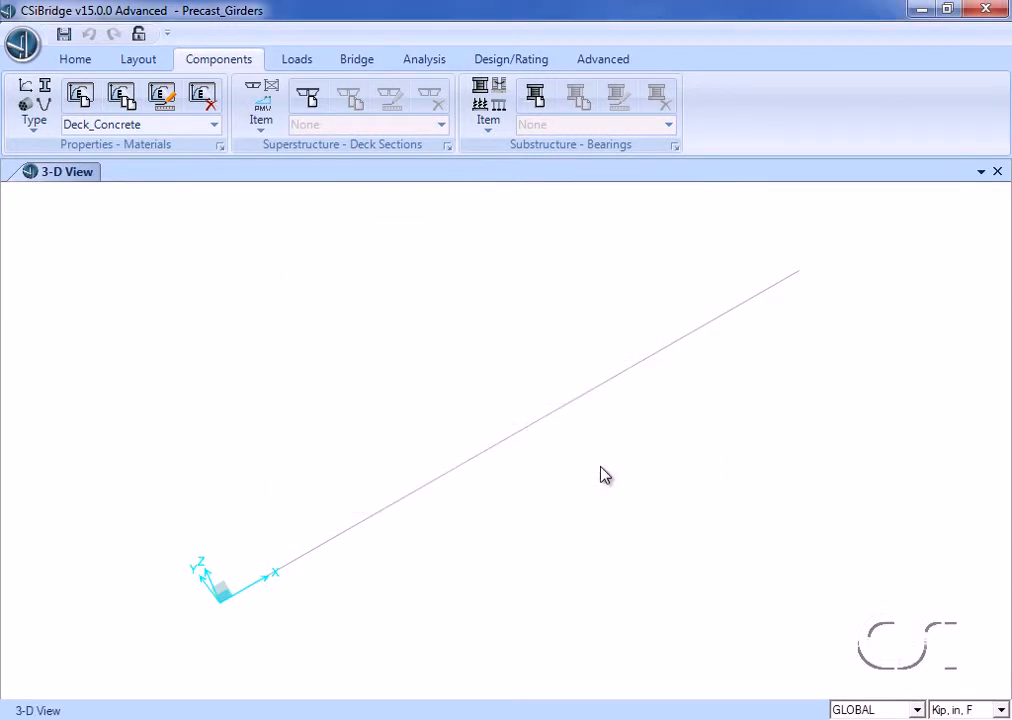
# Step: Add a concrete Precast I frame section property and name it Precast_Girders
pyautogui.click(44, 124)
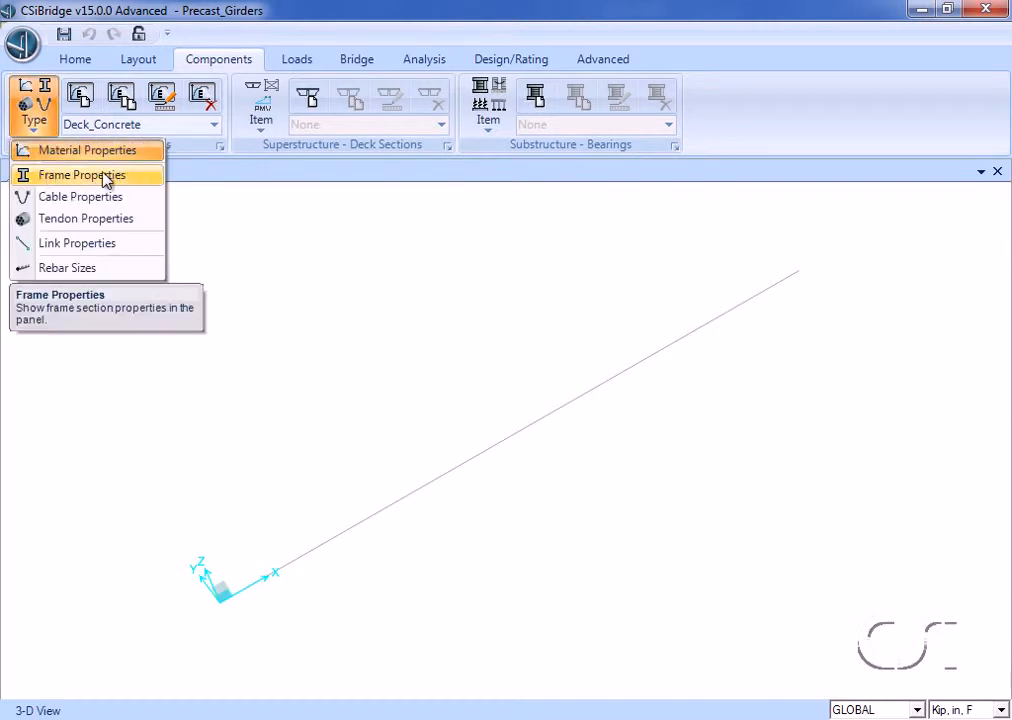
pyautogui.click(45, 180)
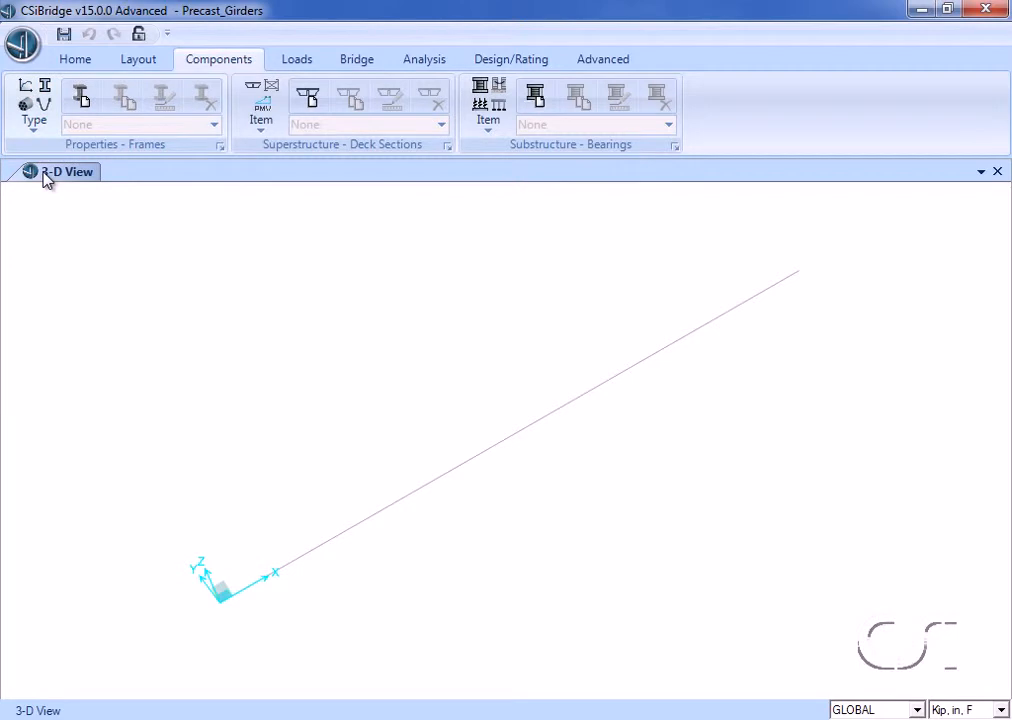
pyautogui.click(80, 100)
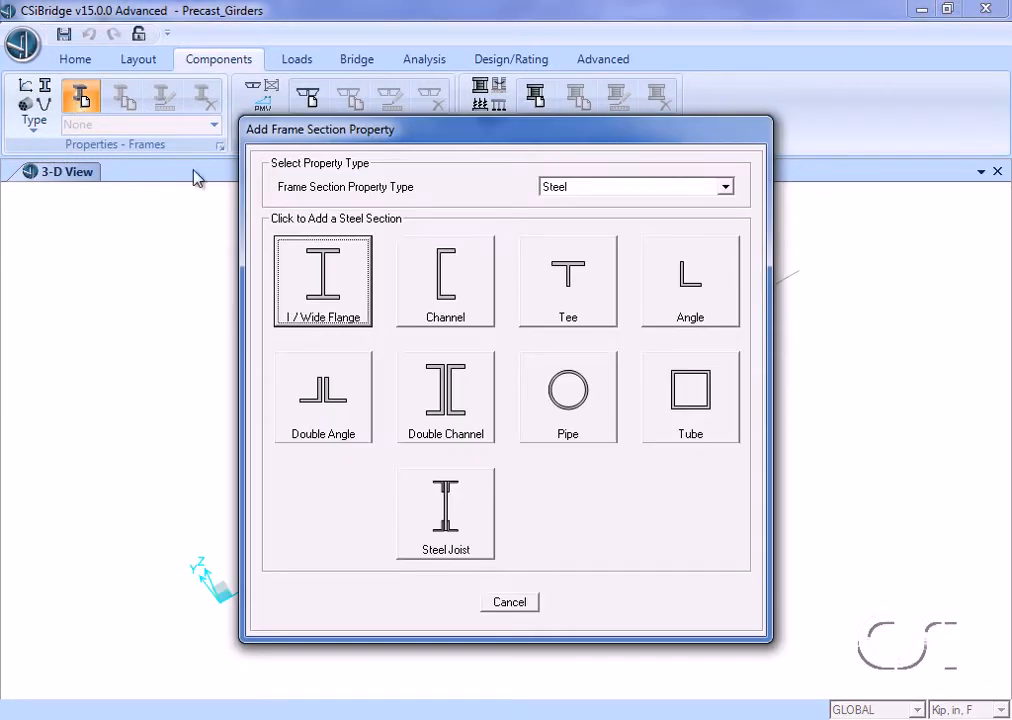
pyautogui.click(557, 189)
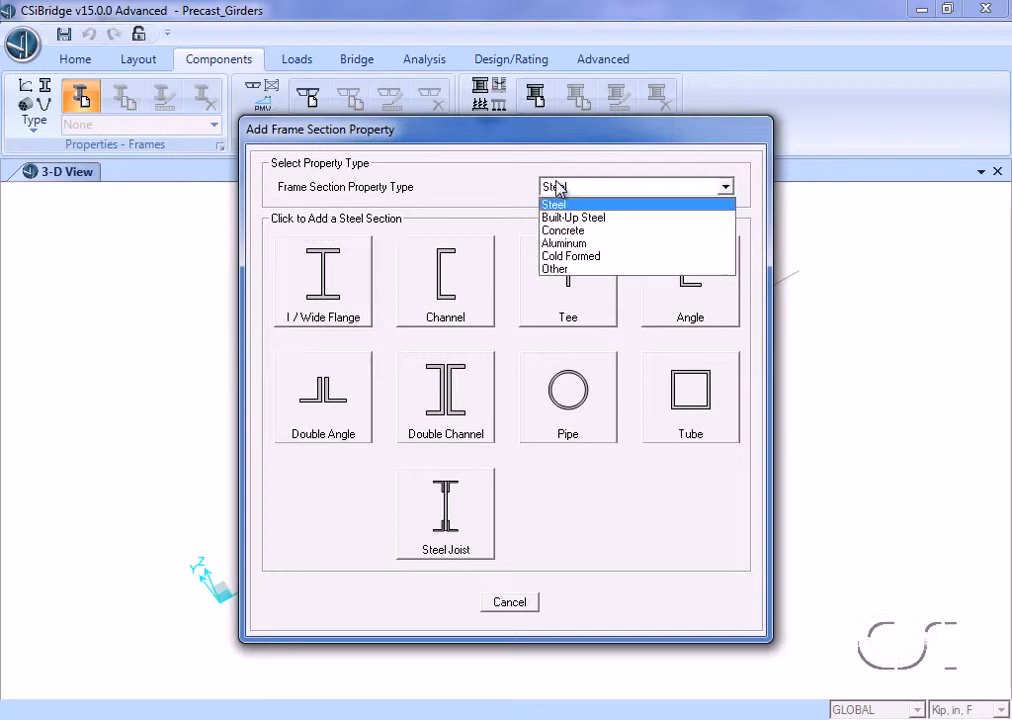
pyautogui.click(588, 231)
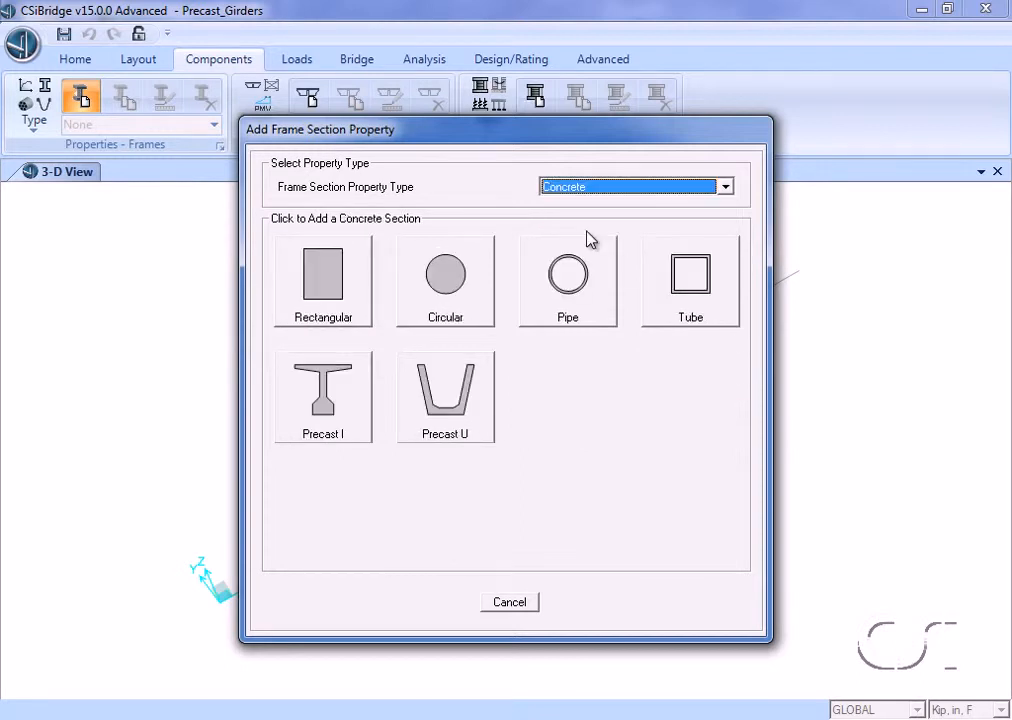
pyautogui.click(329, 407)
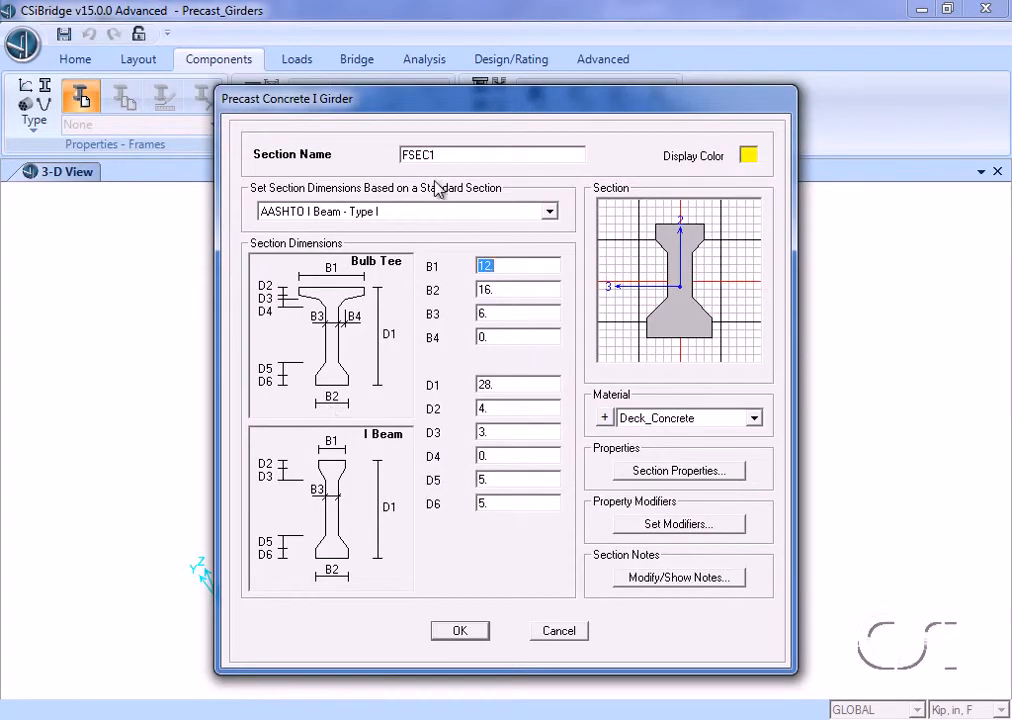
pyautogui.doubleClick(453, 157)
pyautogui.write('Precast_')
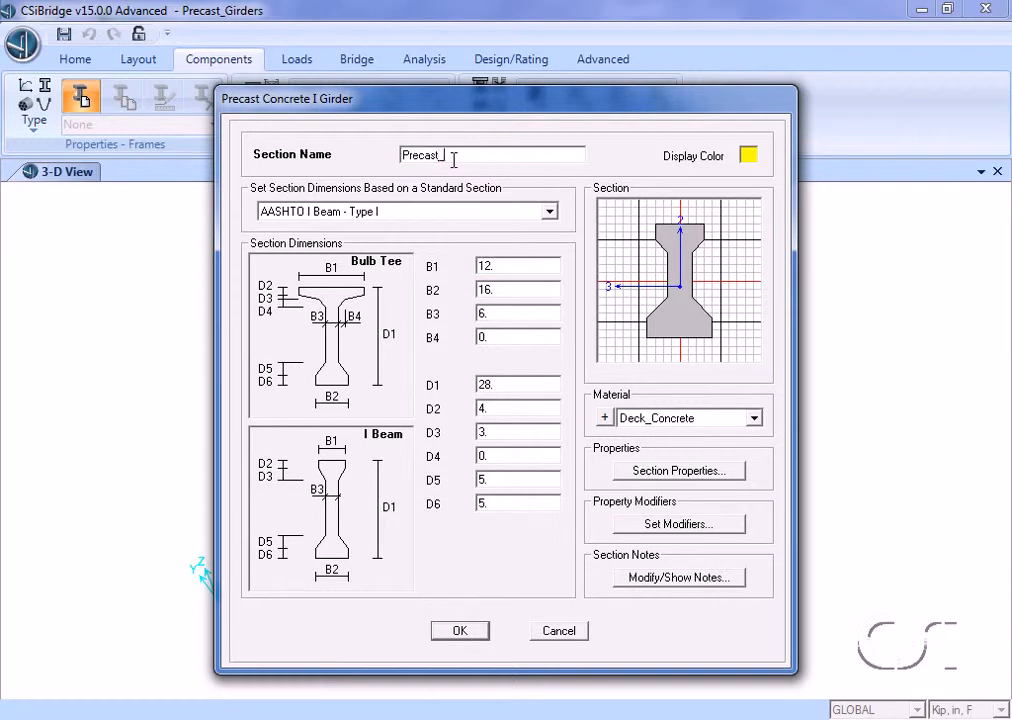
pyautogui.write('Girders')
# Step: Base the Precast_Girders section on the standard AASHTO I Beam - Type VI, assign the Girder_Concrete material, and accept the section
pyautogui.click(412, 213)
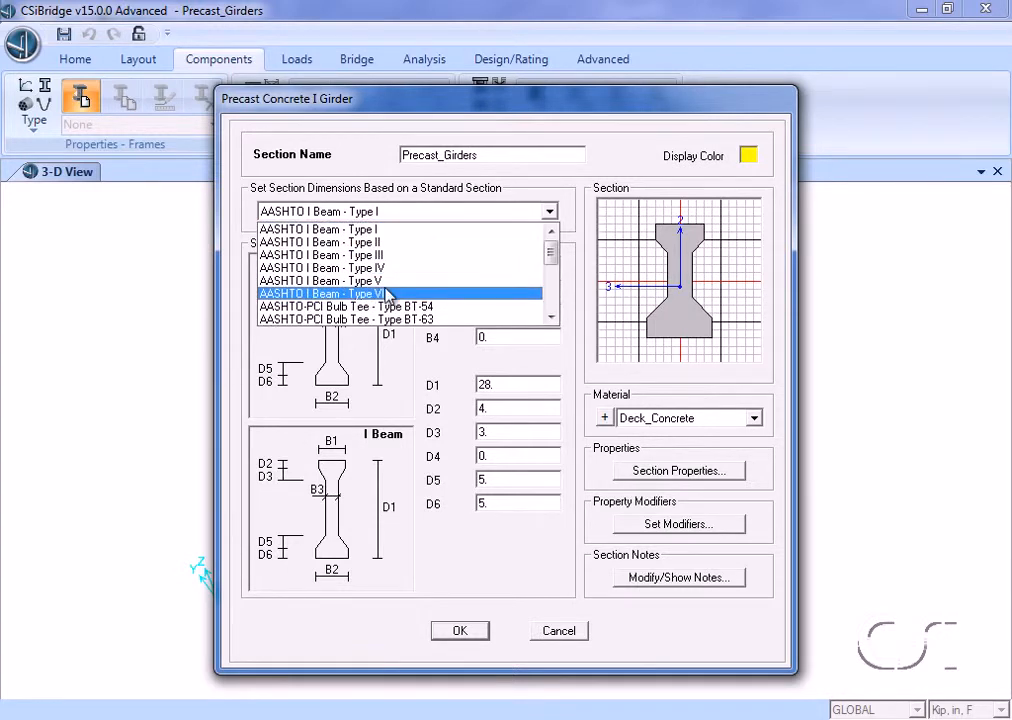
pyautogui.click(388, 295)
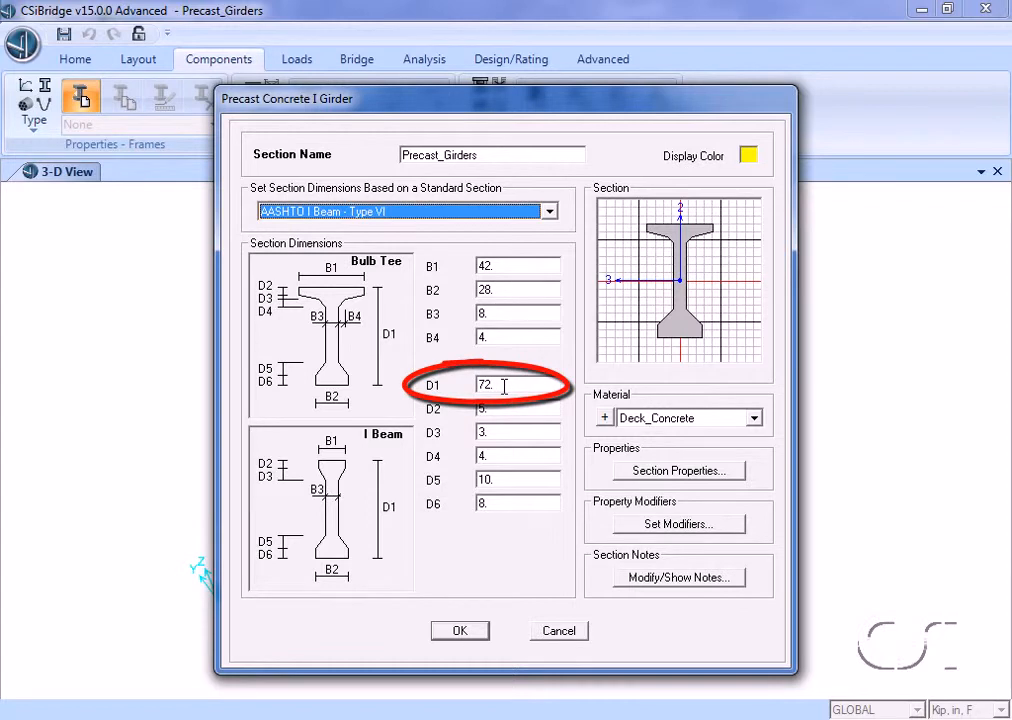
pyautogui.click(668, 418)
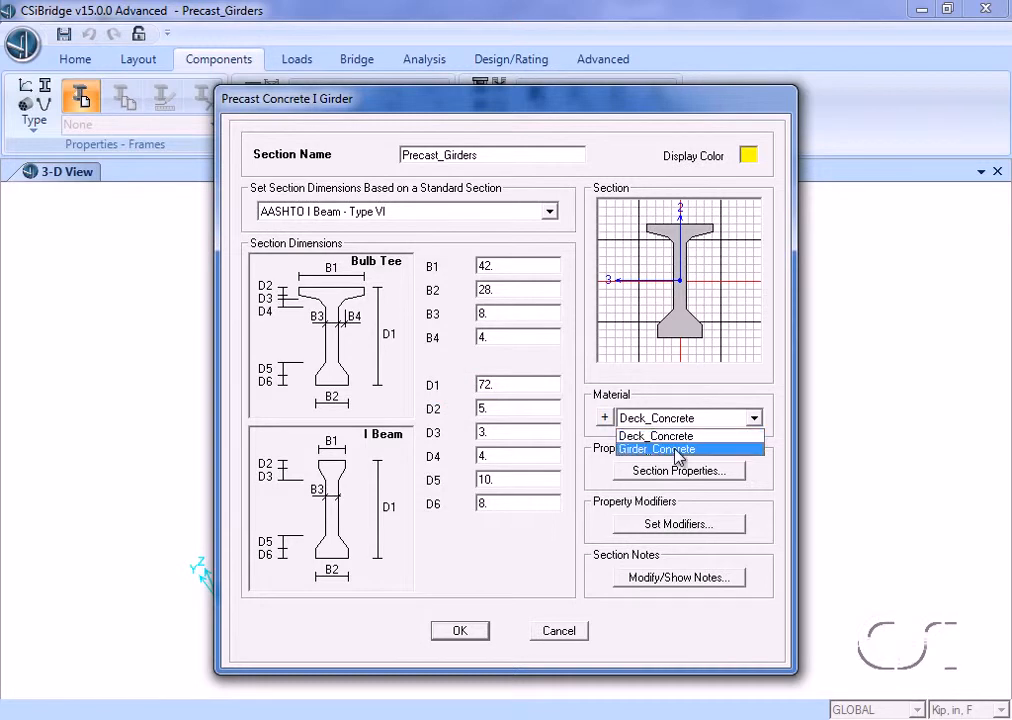
pyautogui.click(679, 450)
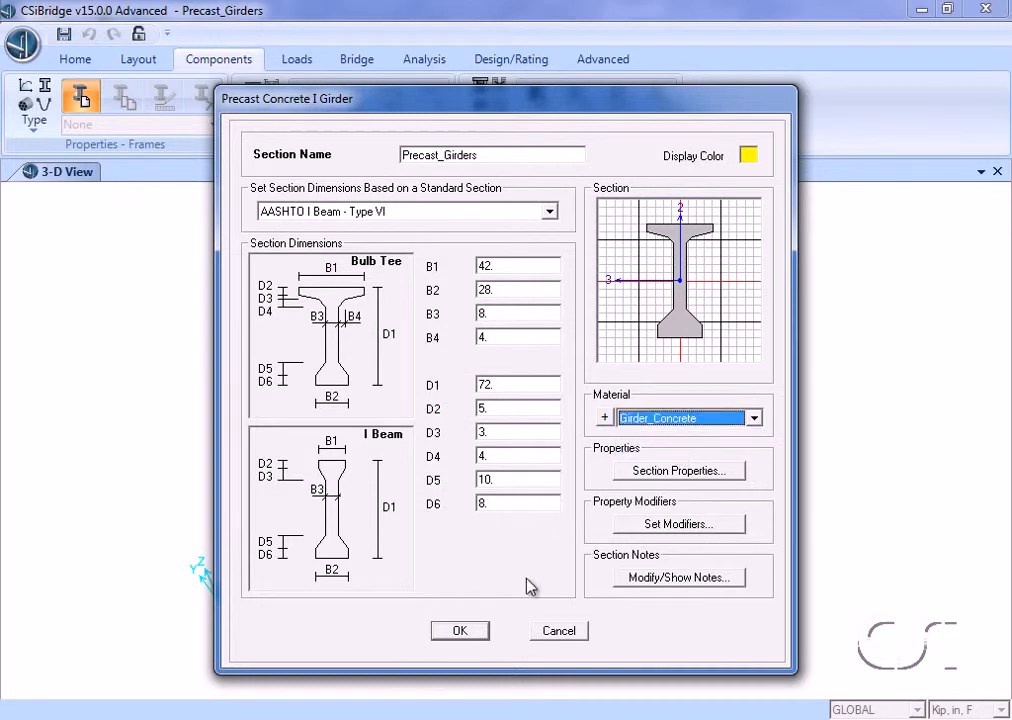
pyautogui.click(457, 646)
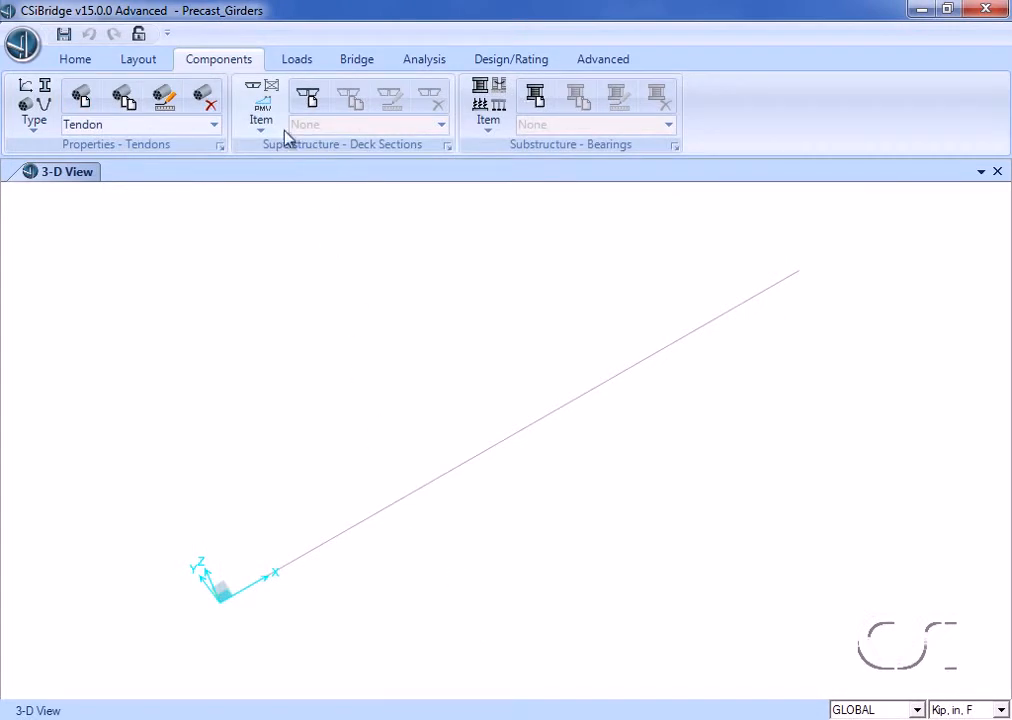
# Step: Add a Precast I Girder bridge deck section and name it Bridge_Deck
pyautogui.click(263, 110)
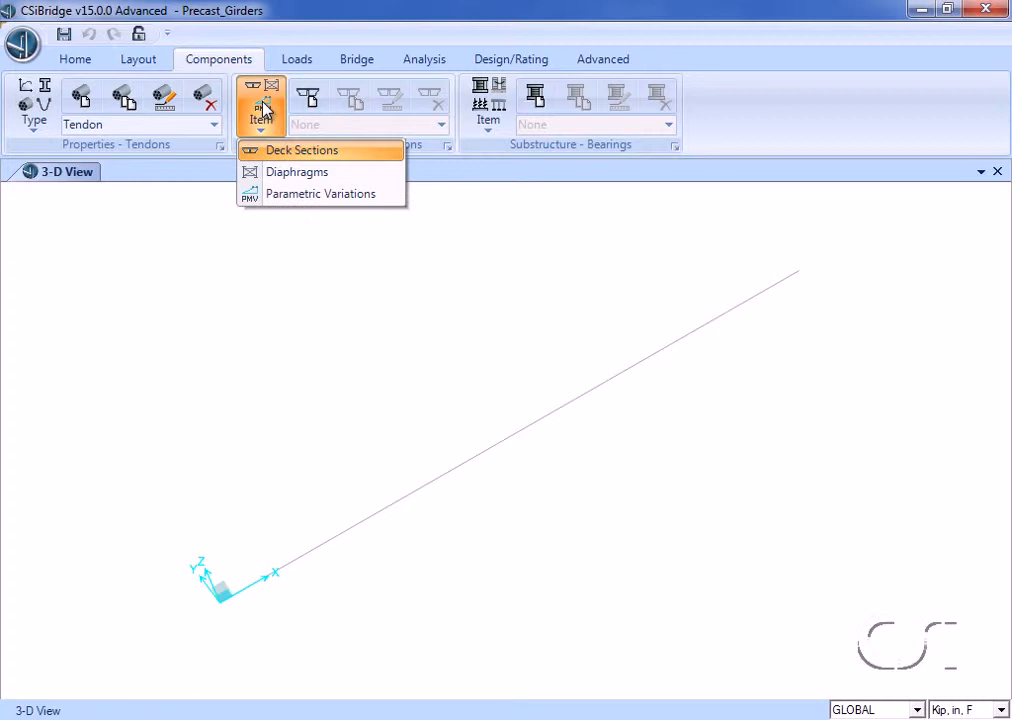
pyautogui.click(267, 151)
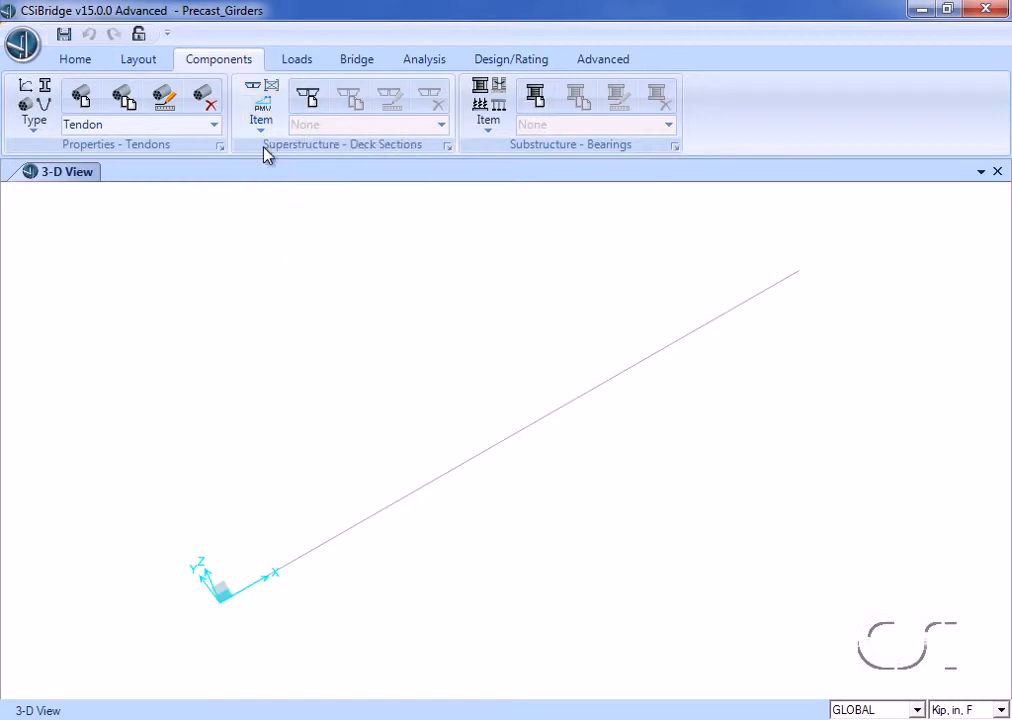
pyautogui.click(308, 100)
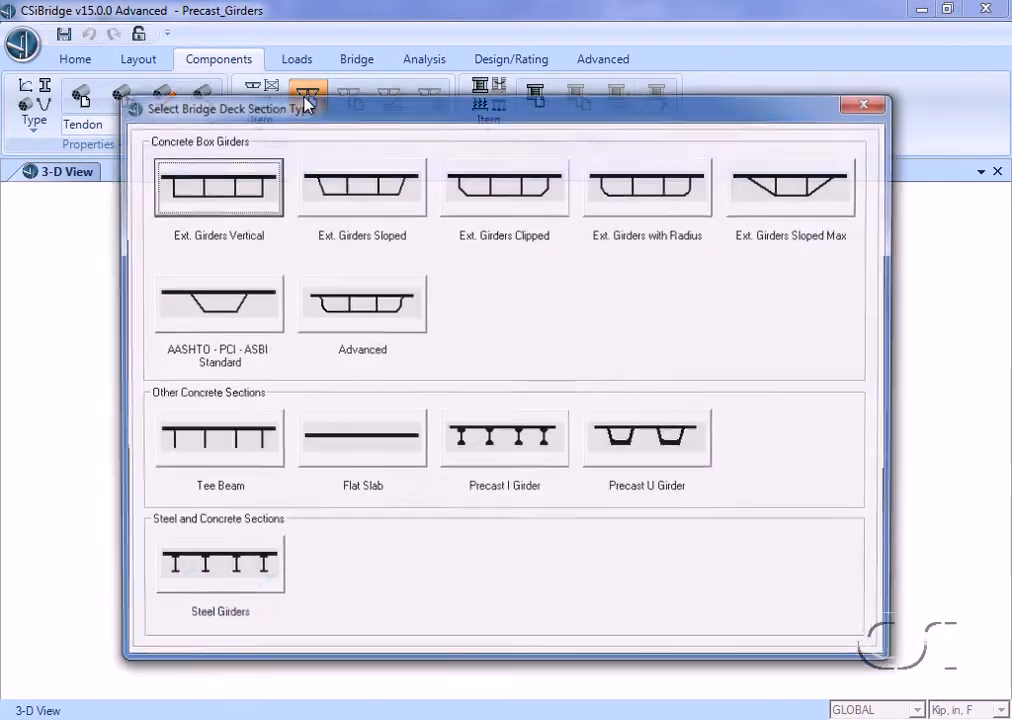
pyautogui.click(497, 447)
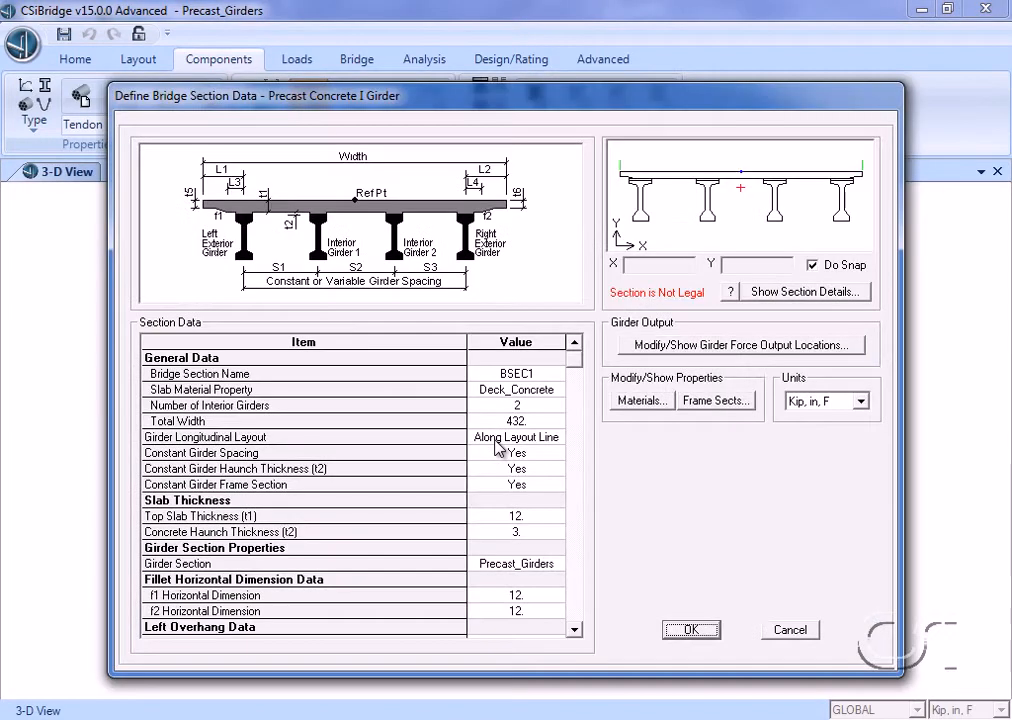
pyautogui.click(535, 373)
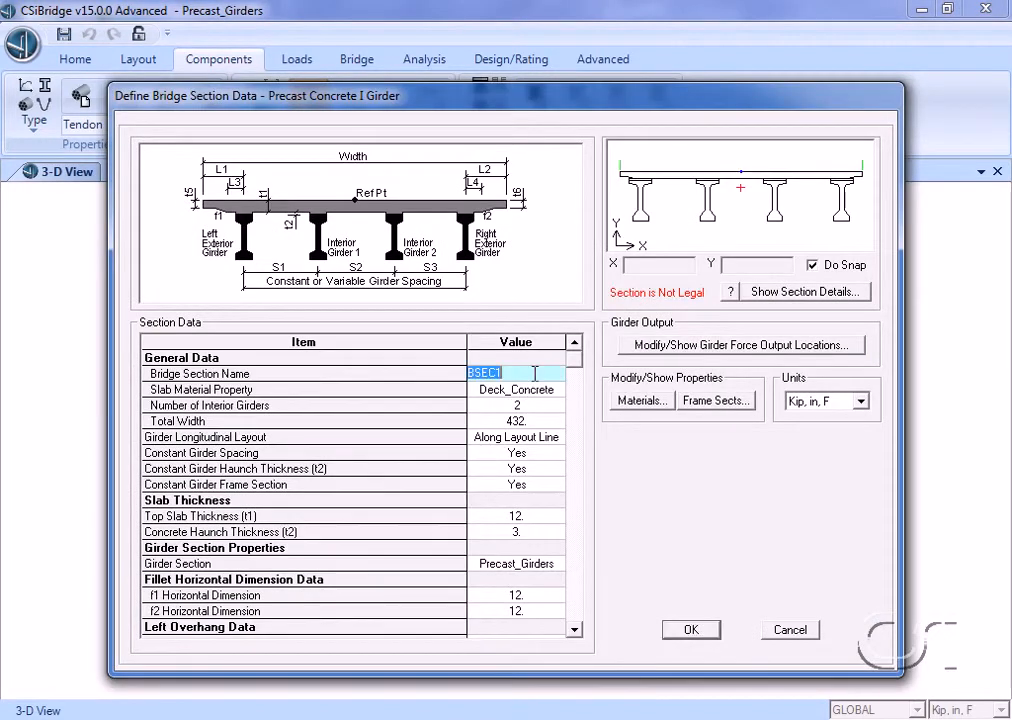
pyautogui.write('ridge_Deck')
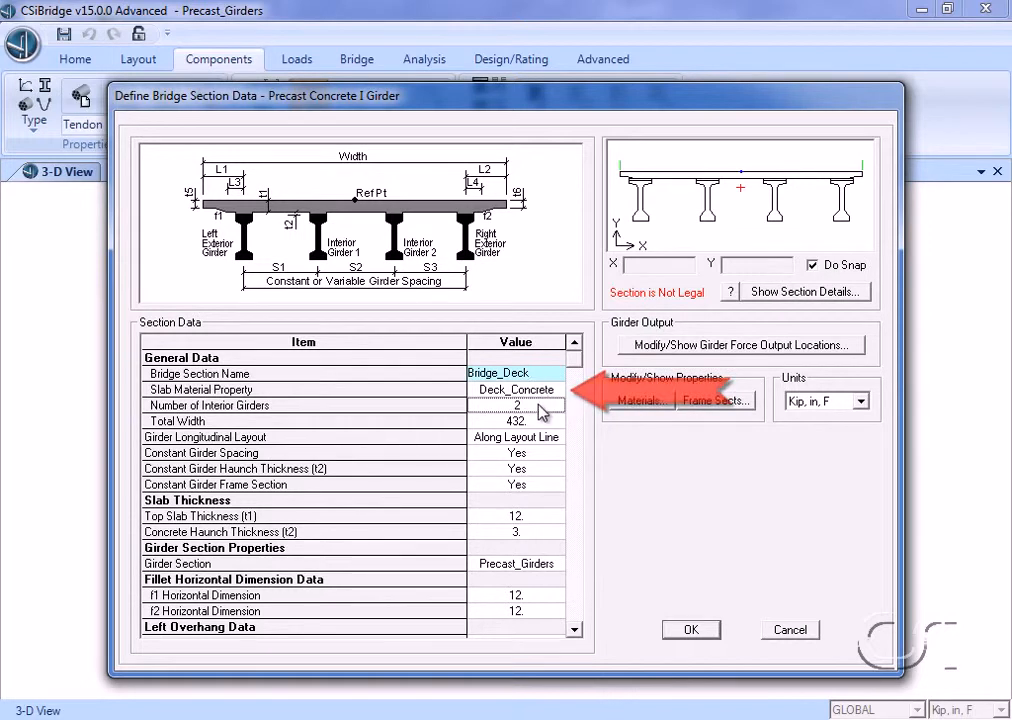
# Step: Set the deck section's number of interior girders to 4 and its total width to 664.5 in
pyautogui.click(539, 405)
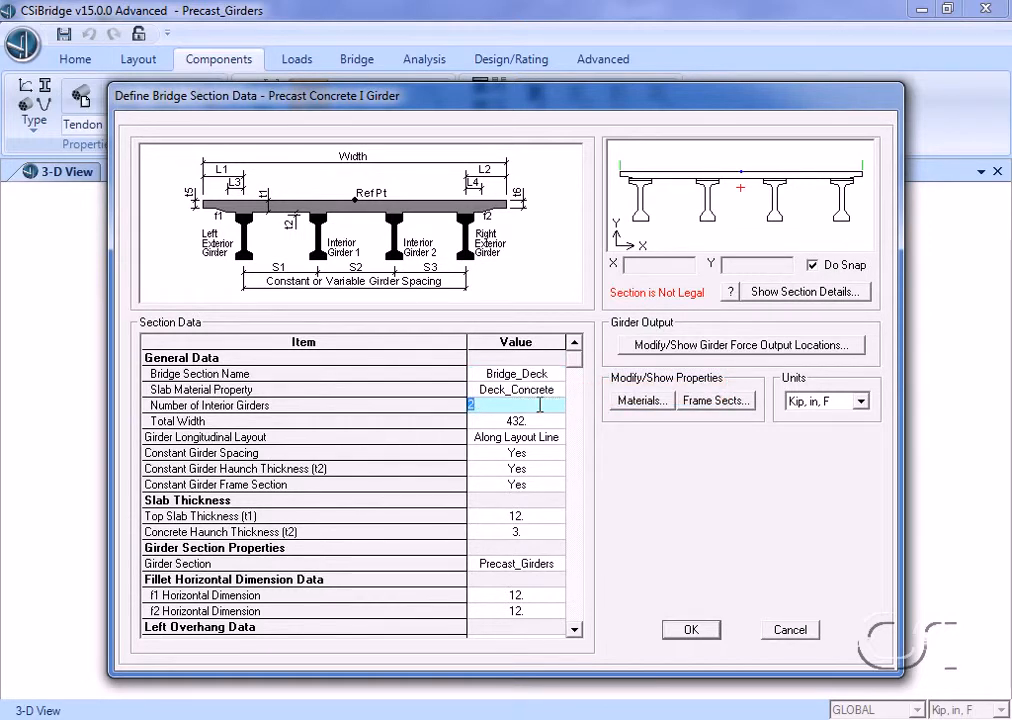
pyautogui.write('4')
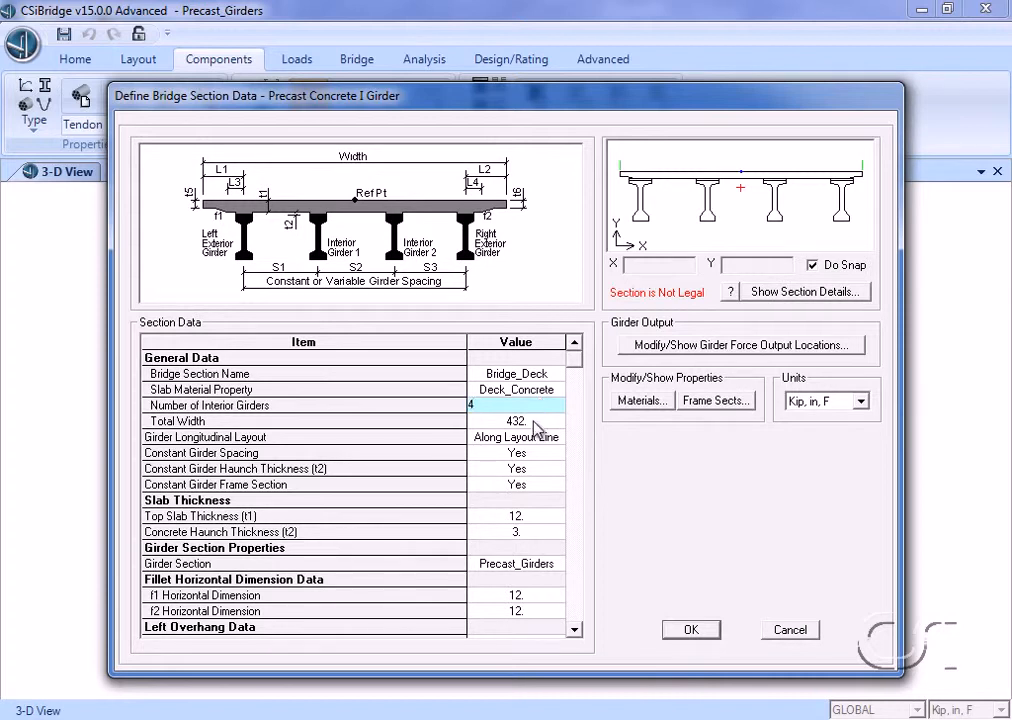
pyautogui.click(537, 420)
pyautogui.write('664.5')
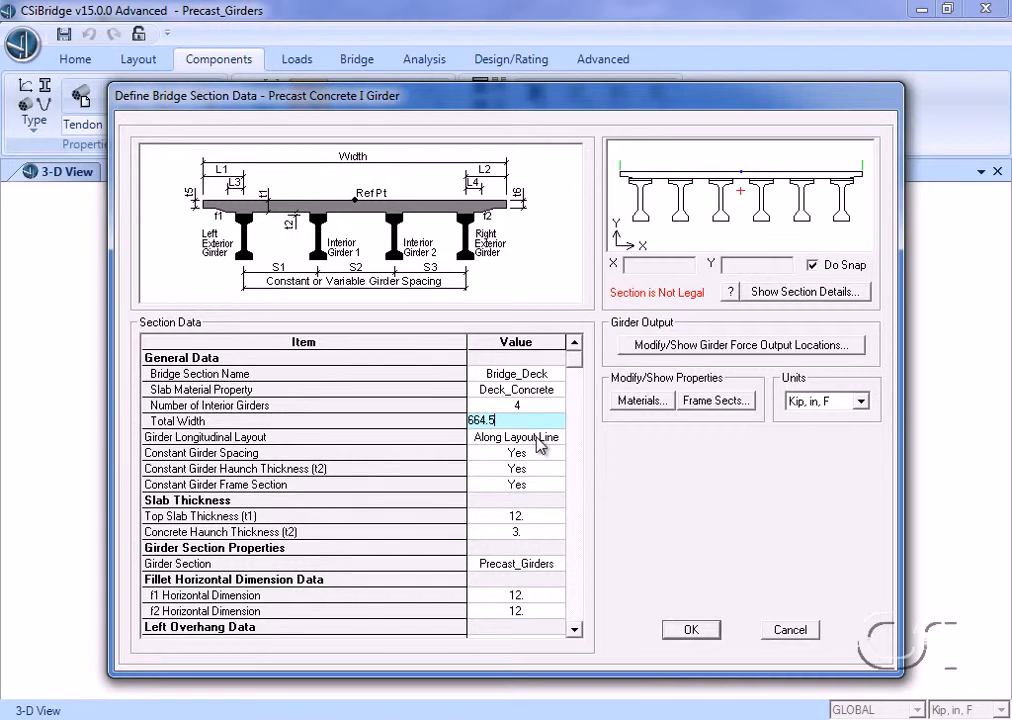
# Step: Set the deck's top slab thickness (t1) to 8 in and its concrete haunch thickness (t2) to 0
pyautogui.click(539, 516)
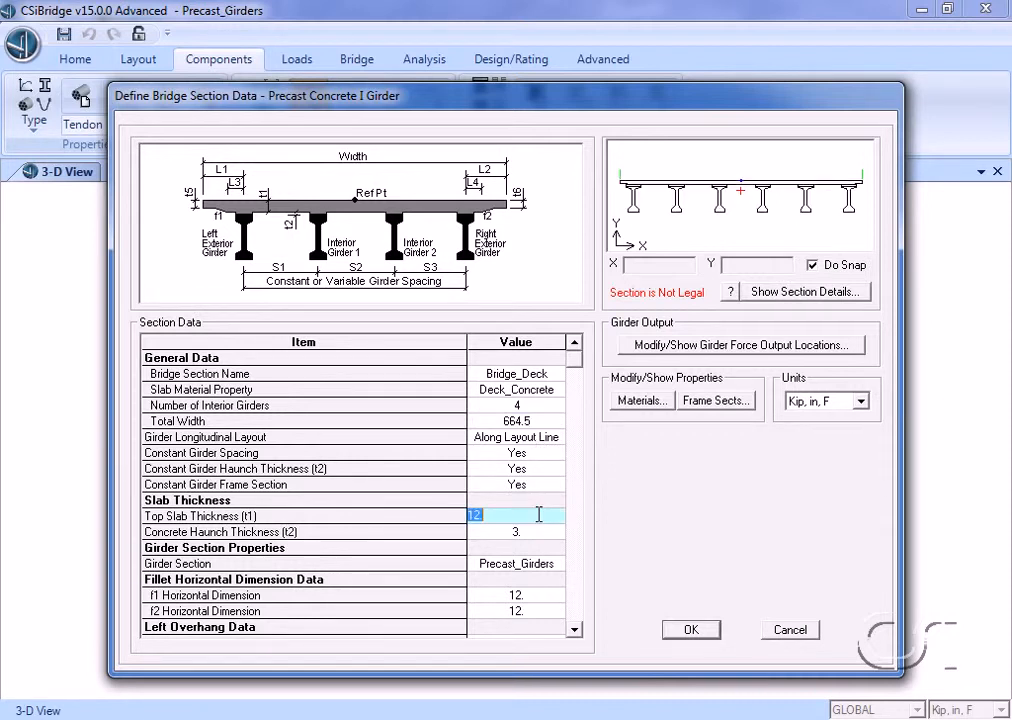
pyautogui.write('8')
pyautogui.click(535, 533)
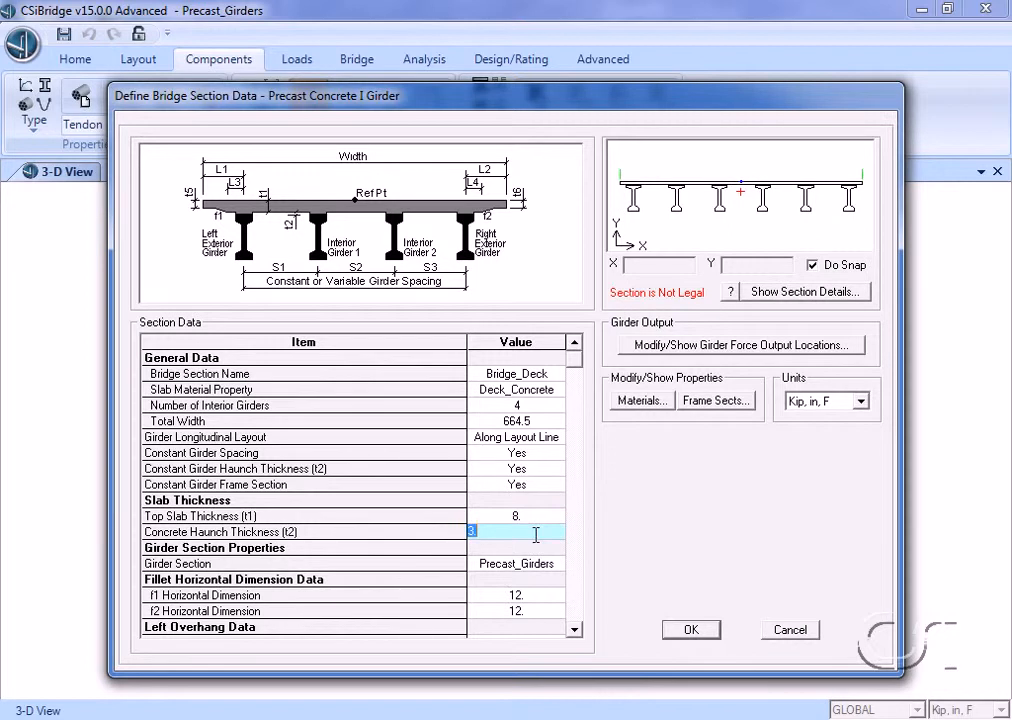
pyautogui.write('0')
# Step: Set the left overhang length (L1) to 42.5 in and its distance to fillet (L3) to 24 in
pyautogui.click(575, 629)
pyautogui.click(575, 629)
pyautogui.click(575, 629)
pyautogui.click(575, 629)
pyautogui.click(575, 629)
pyautogui.click(575, 629)
pyautogui.click(575, 629)
pyautogui.click(575, 629)
pyautogui.click(575, 629)
pyautogui.click(575, 629)
pyautogui.click(575, 629)
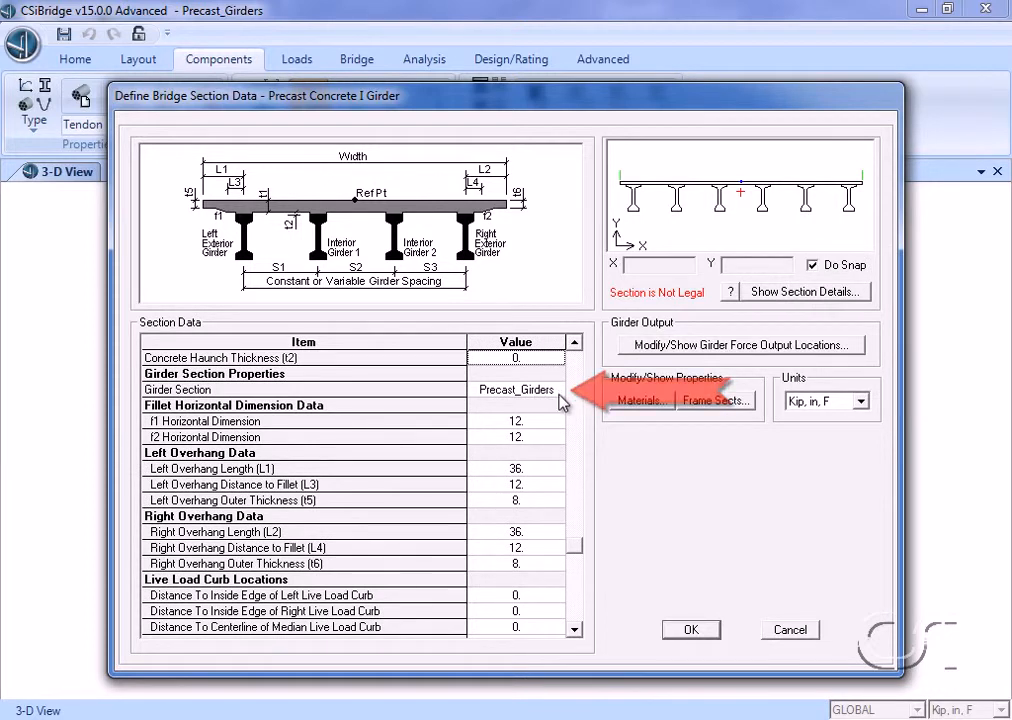
pyautogui.click(535, 468)
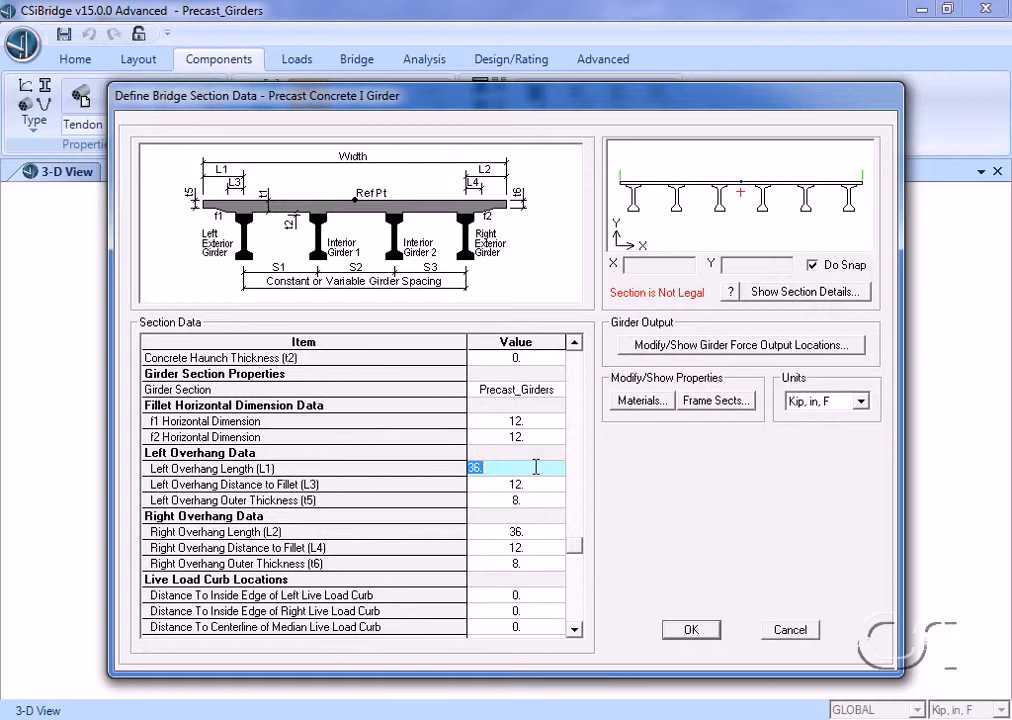
pyautogui.write('42.5')
pyautogui.click(538, 486)
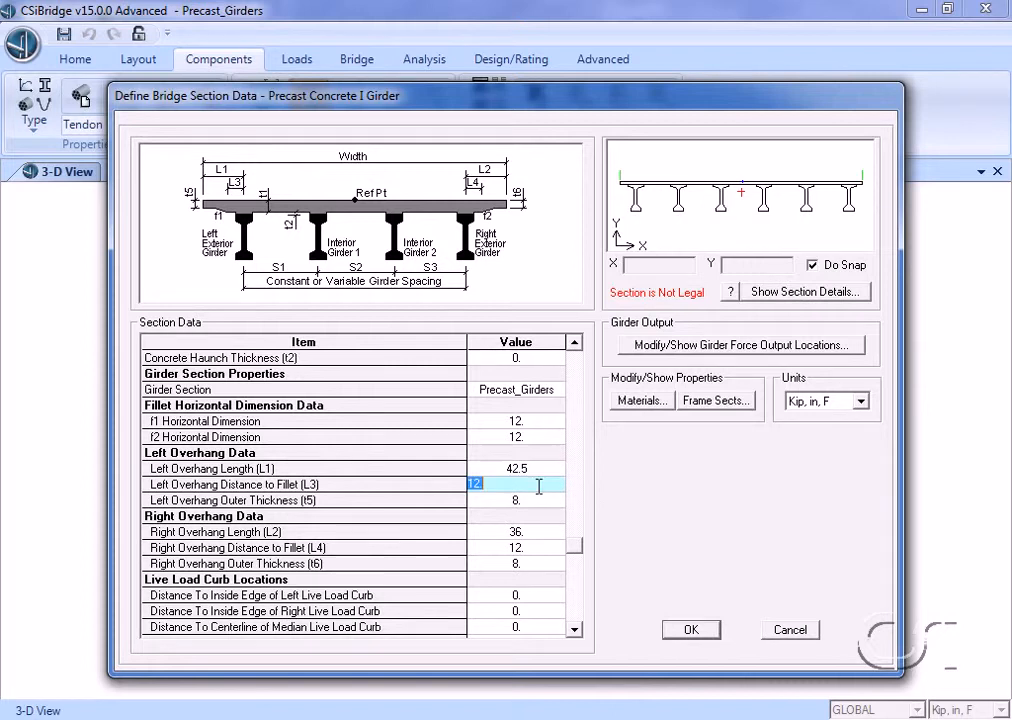
pyautogui.write('24')
# Step: Set the right overhang length (L2) to 42.5 in and its distance to fillet (L4) to 24 in
pyautogui.click(530, 533)
pyautogui.write('42.5')
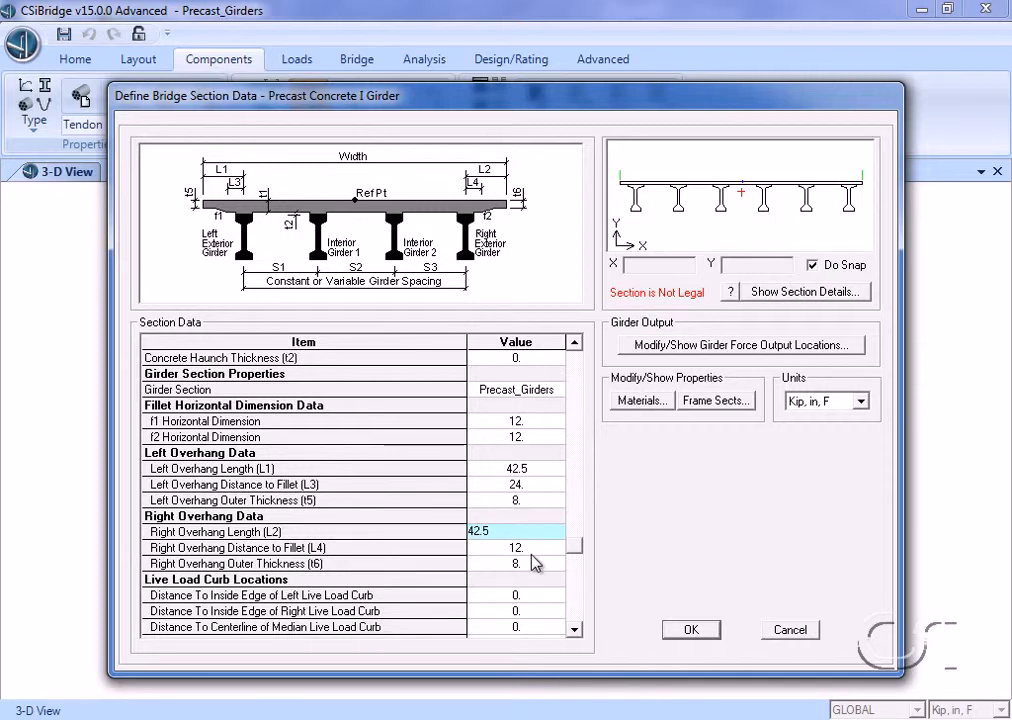
pyautogui.click(530, 552)
pyautogui.write('24')
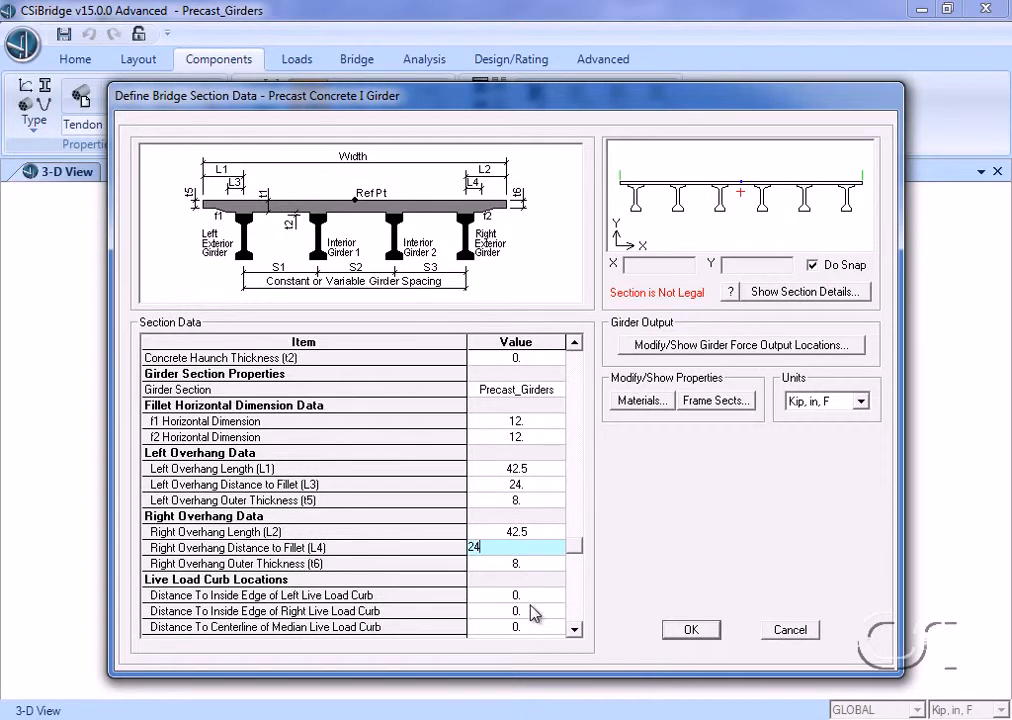
# Step: Set the distances to the inside edges of the left and right live load curbs to 20.25 in, and accept the deck section
pyautogui.click(532, 595)
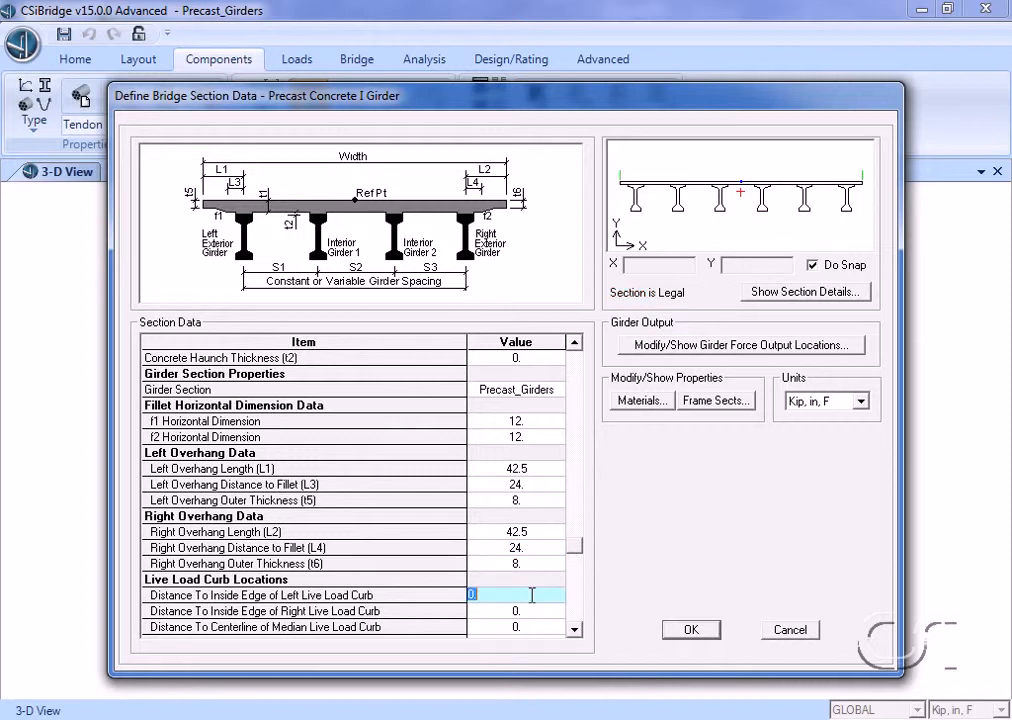
pyautogui.write('20.25')
pyautogui.click(553, 610)
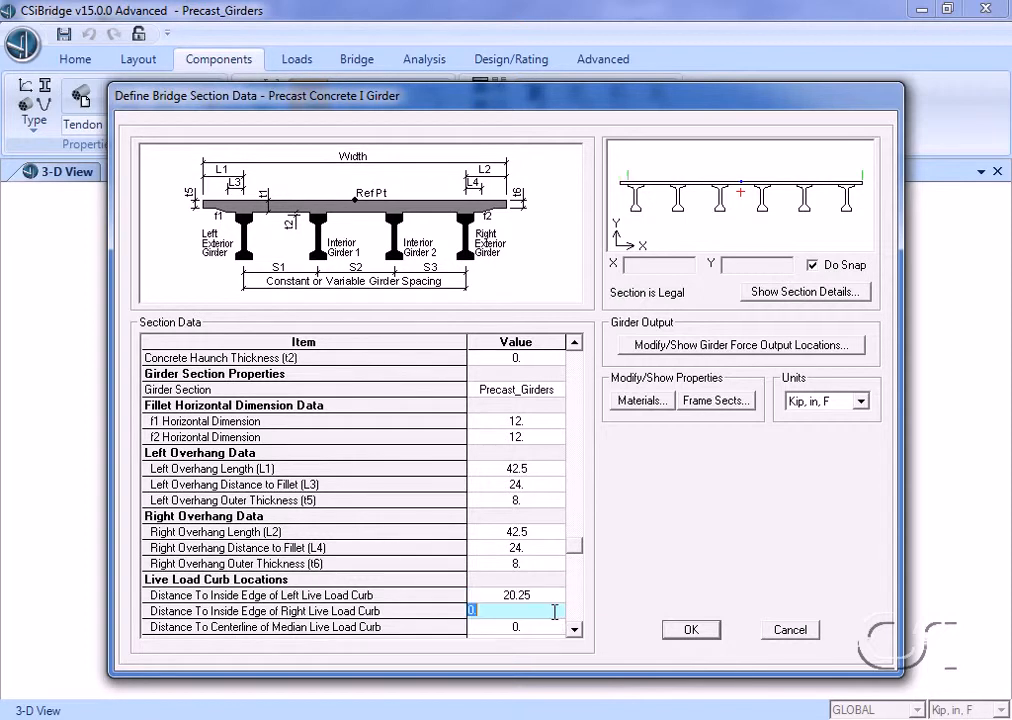
pyautogui.write('20.25')
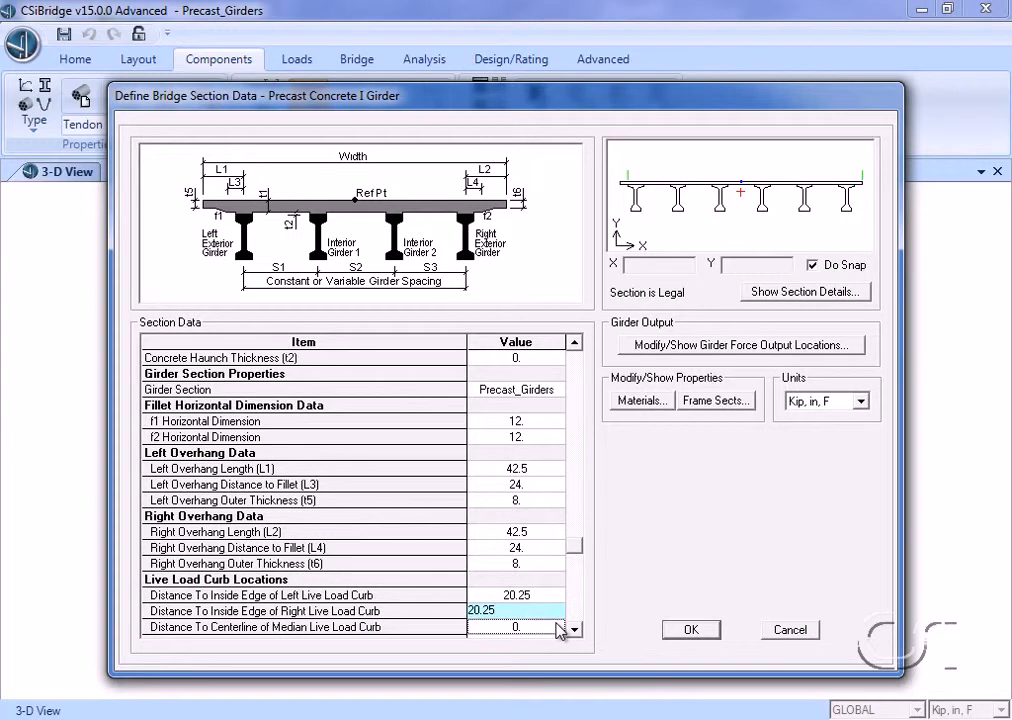
pyautogui.click(553, 627)
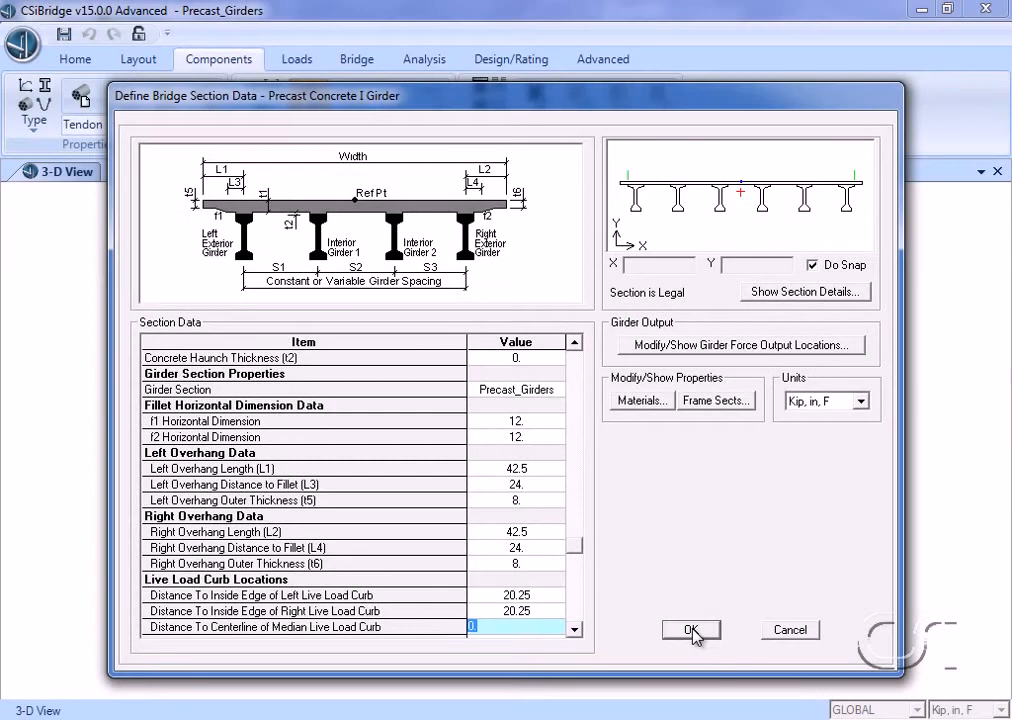
pyautogui.click(692, 630)
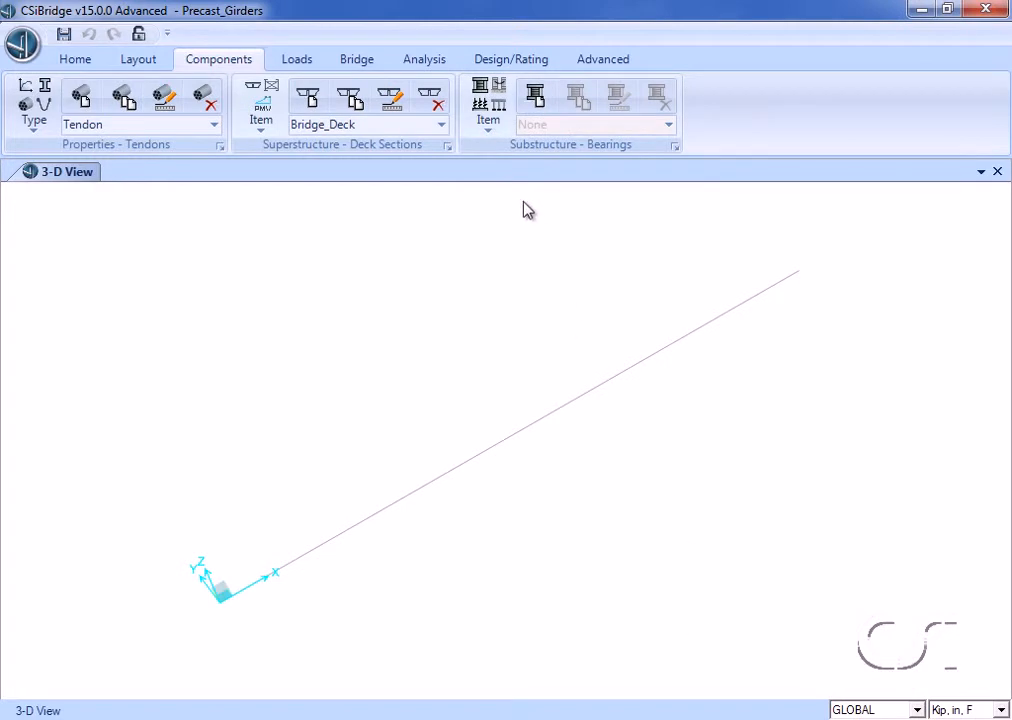
# Step: Define a new bridge bearing named Bearing_left and accept its user-defined properties
pyautogui.click(488, 118)
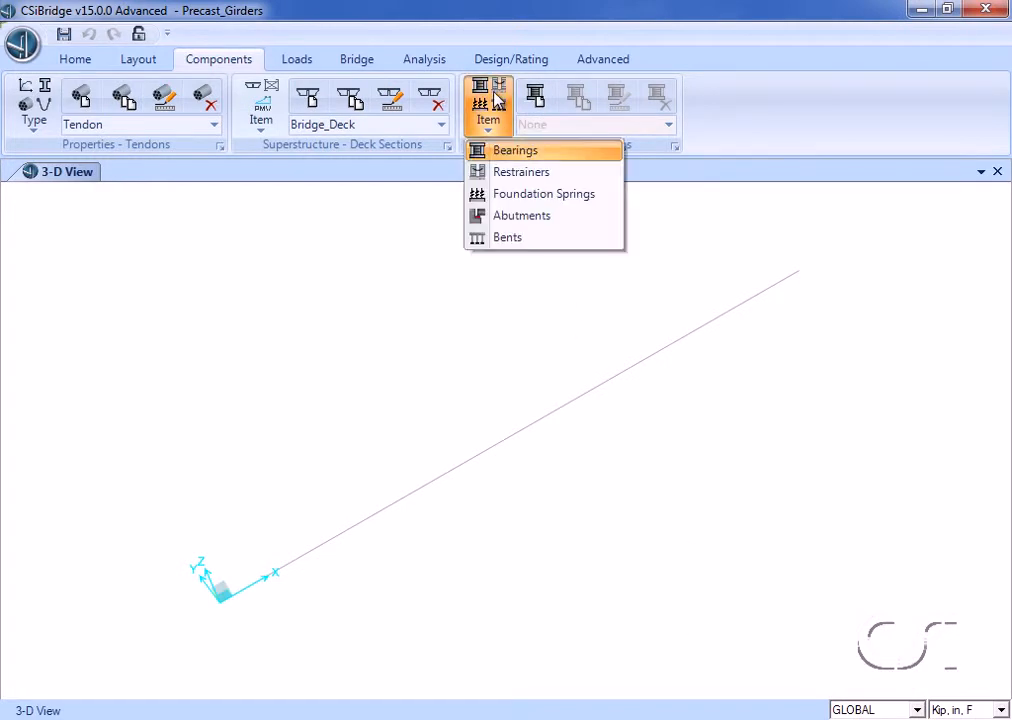
pyautogui.click(545, 158)
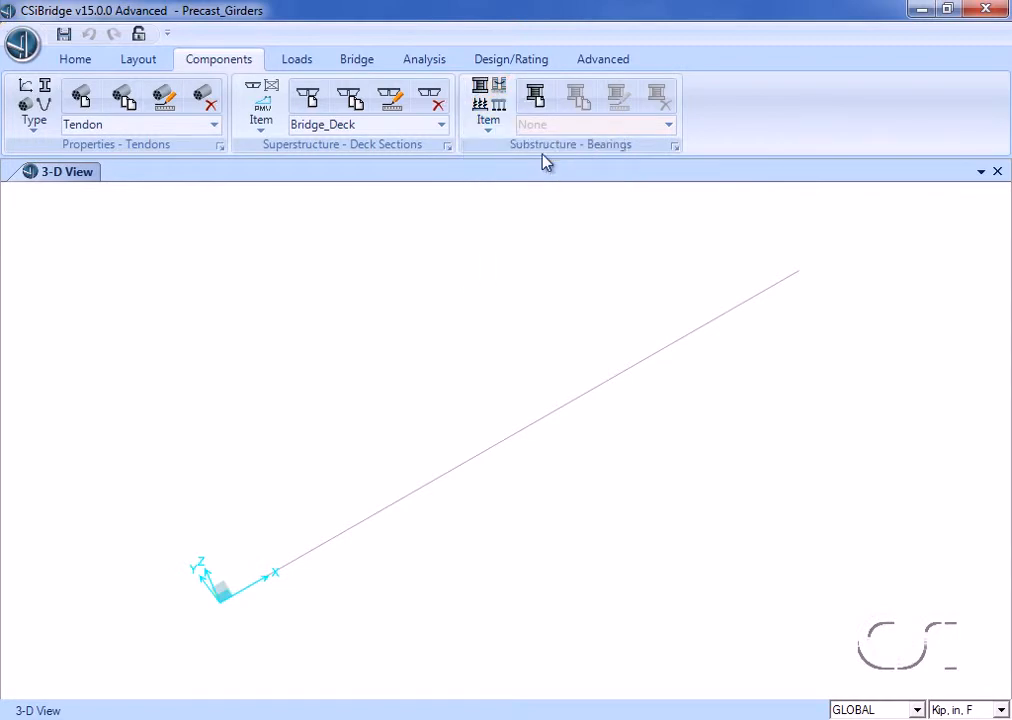
pyautogui.click(540, 102)
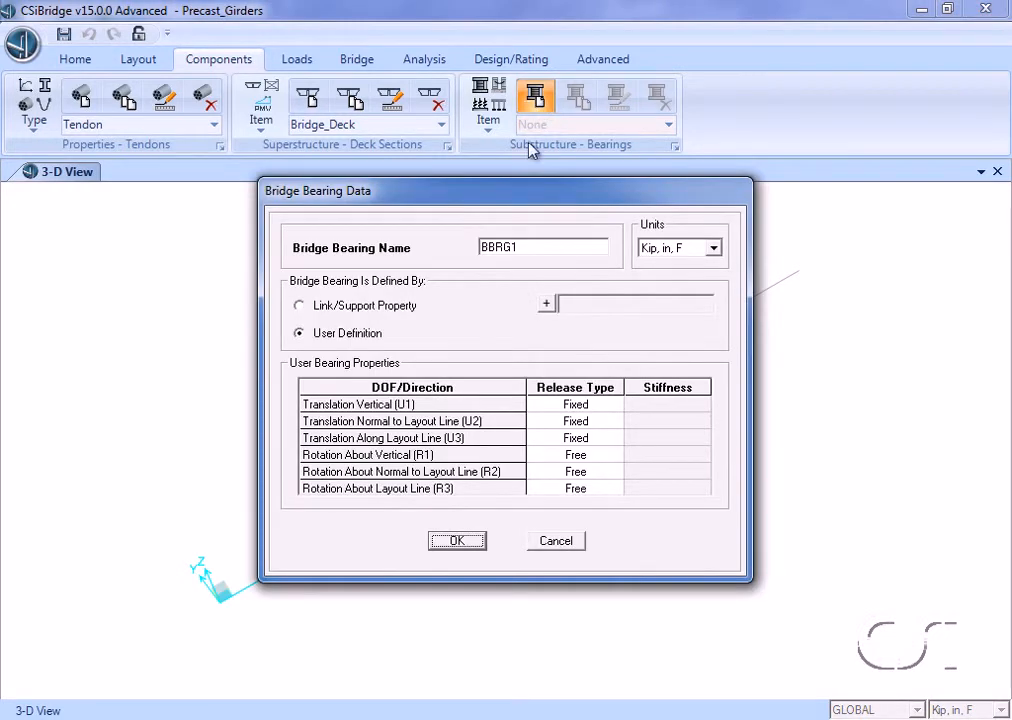
pyautogui.moveTo(531, 247); pyautogui.dragTo(454, 235)
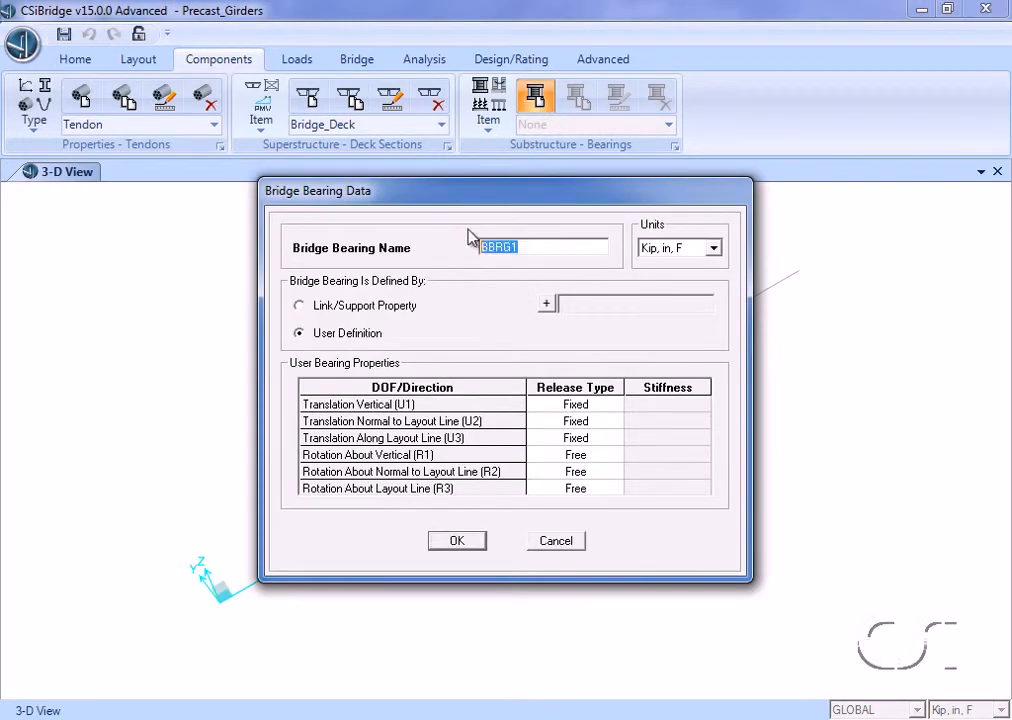
pyautogui.write('Bearing_left')
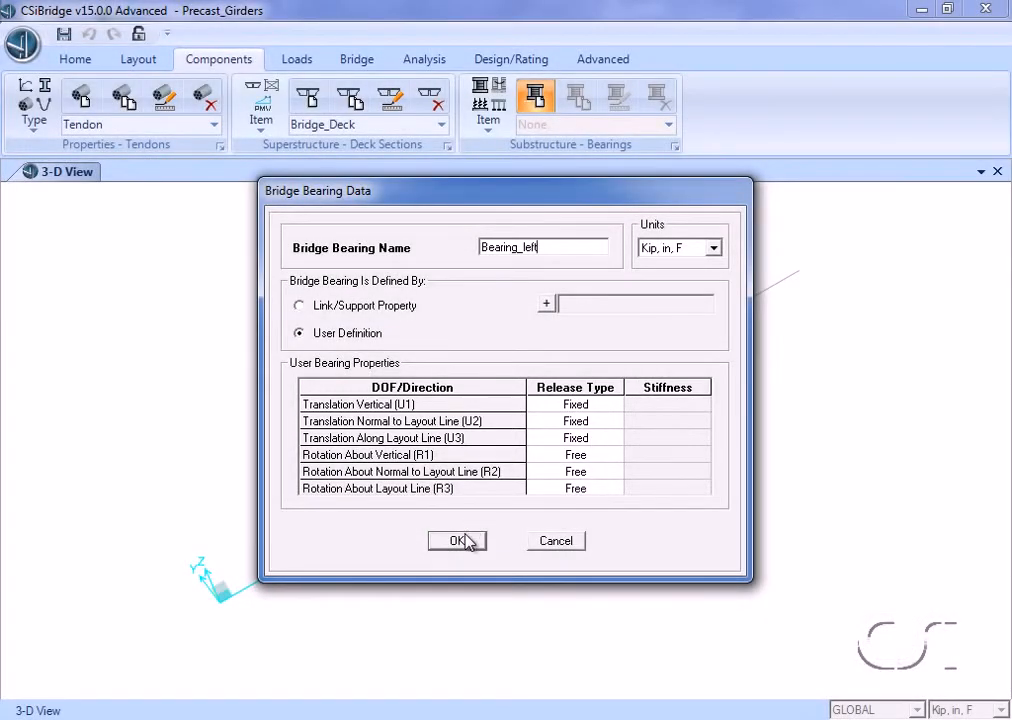
pyautogui.click(459, 541)
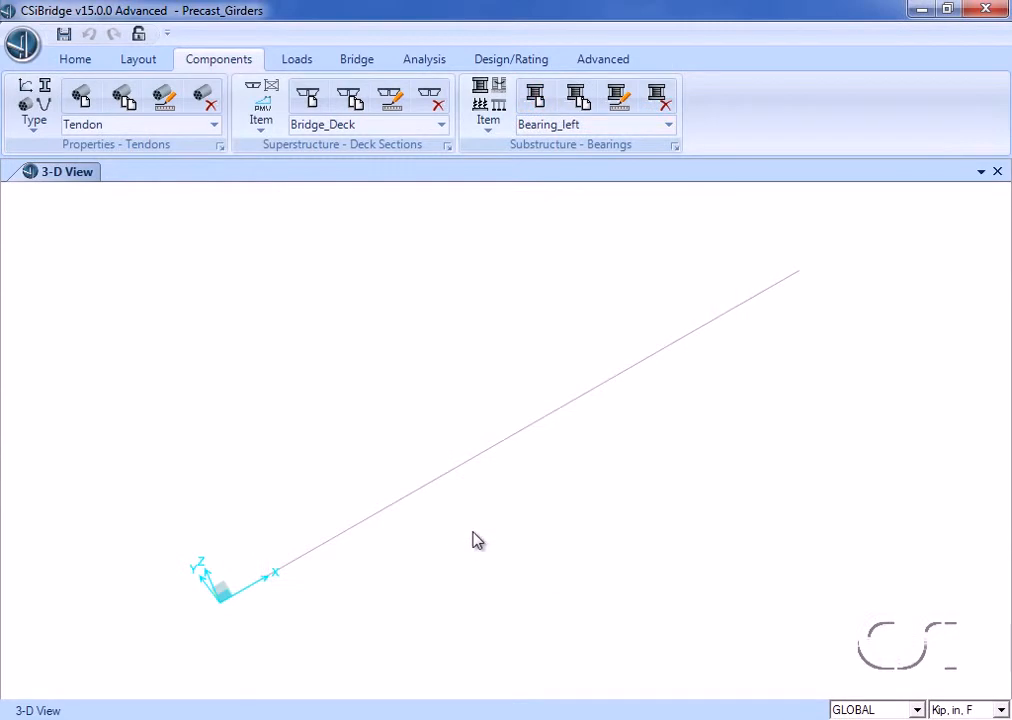
# Step: Define a second bridge bearing named Bearing_right with its translation along the layout line (U3) set to Free
pyautogui.click(546, 104)
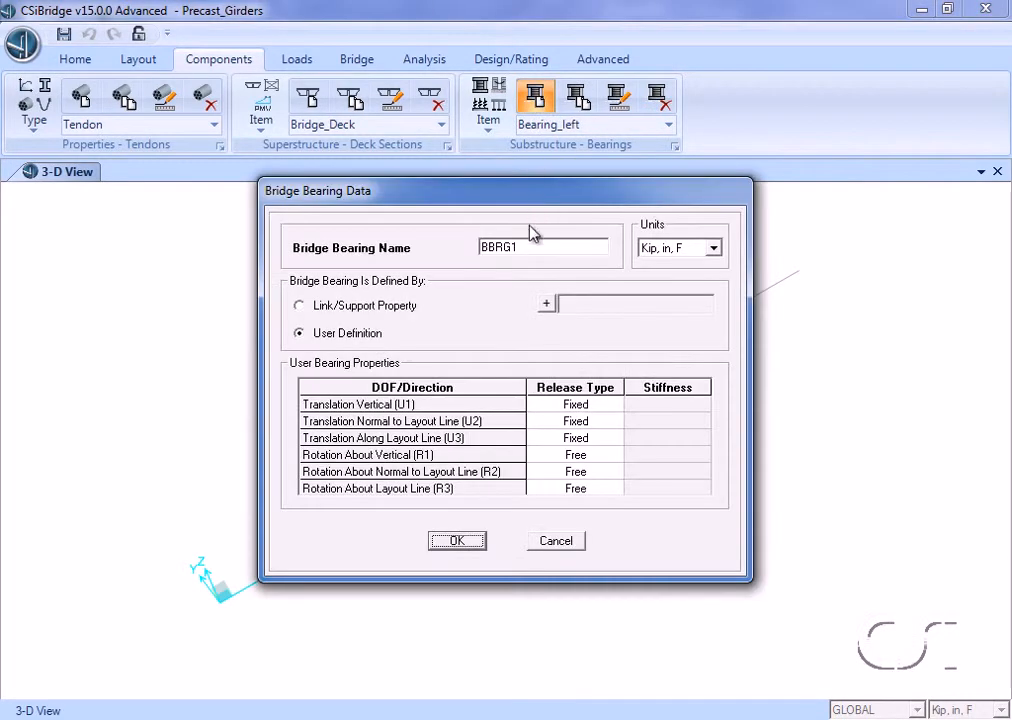
pyautogui.doubleClick(530, 247)
pyautogui.write('Bearing_right')
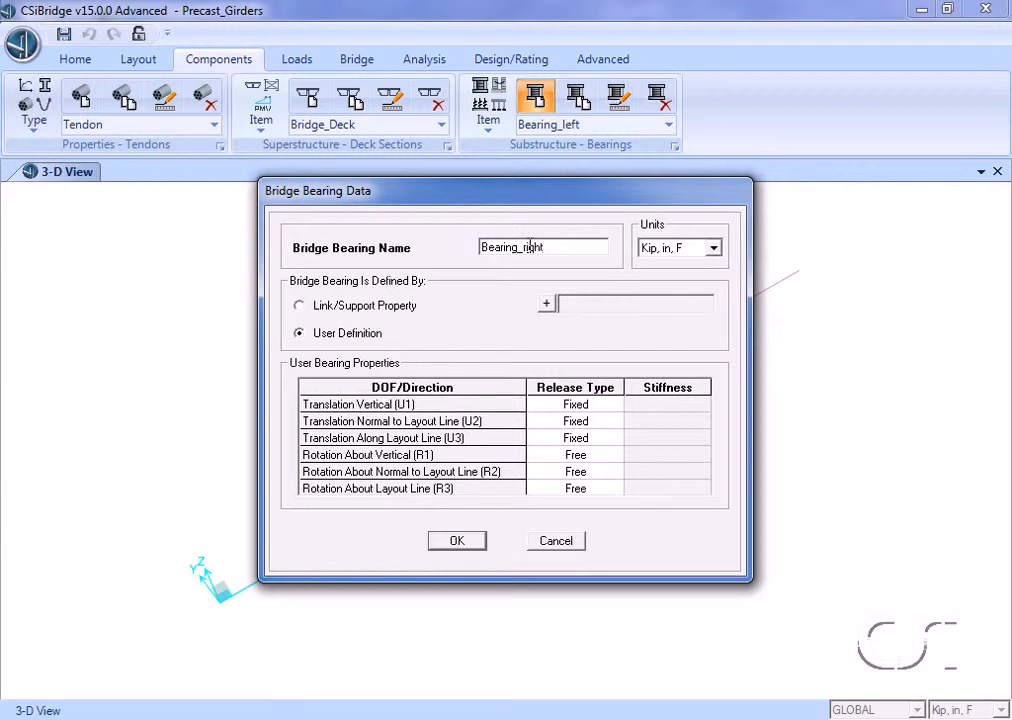
pyautogui.click(590, 443)
pyautogui.click(611, 440)
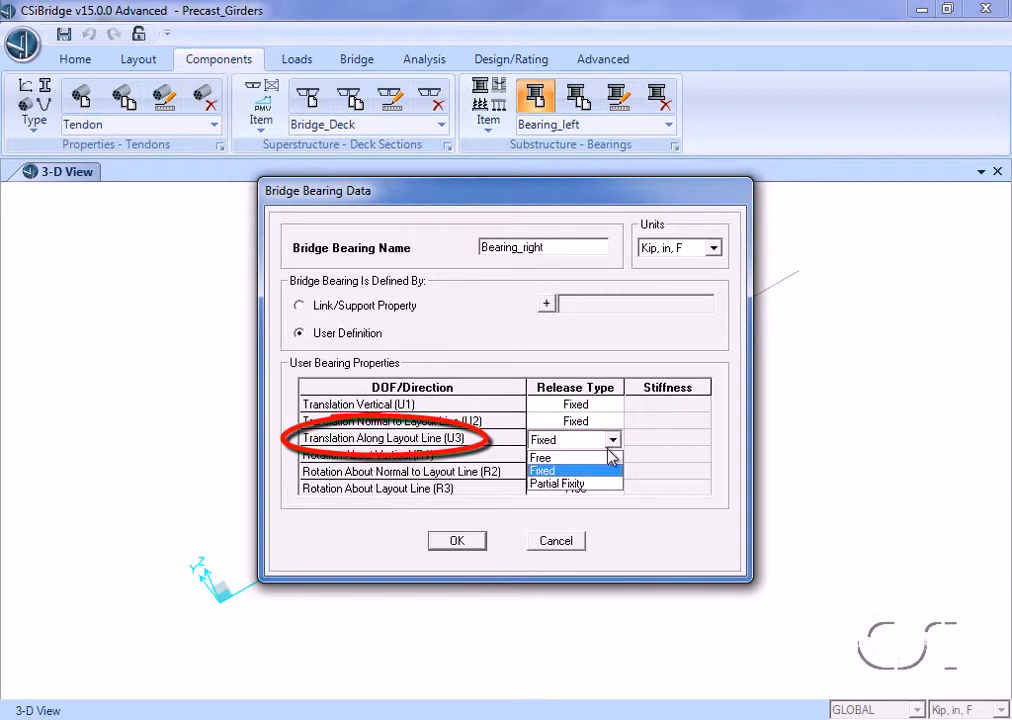
pyautogui.click(545, 457)
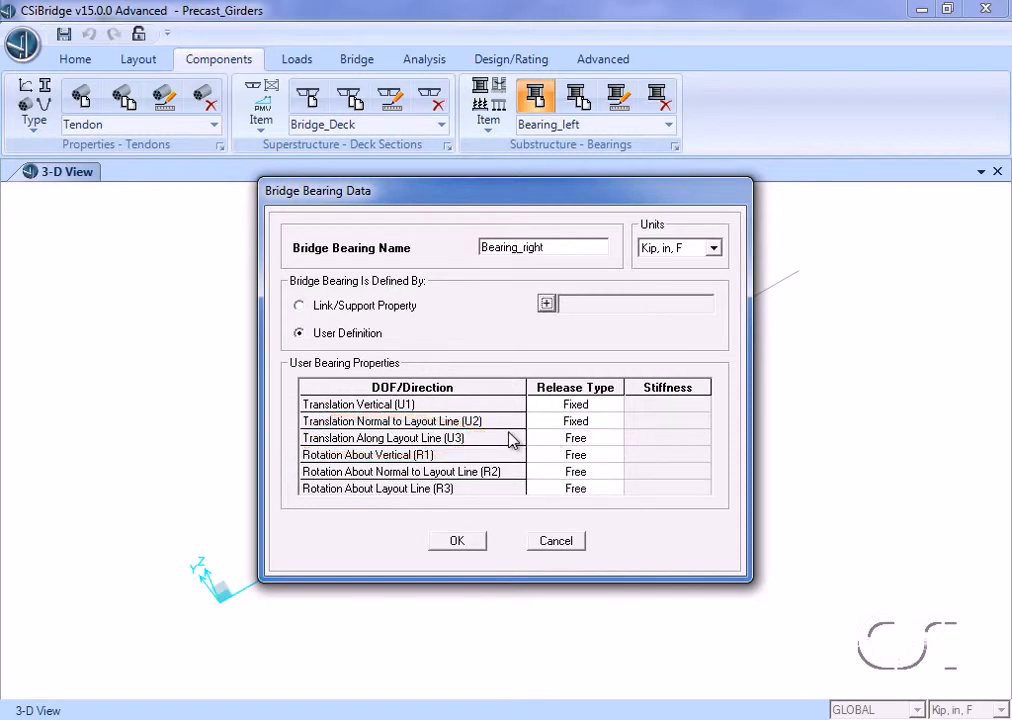
pyautogui.click(468, 545)
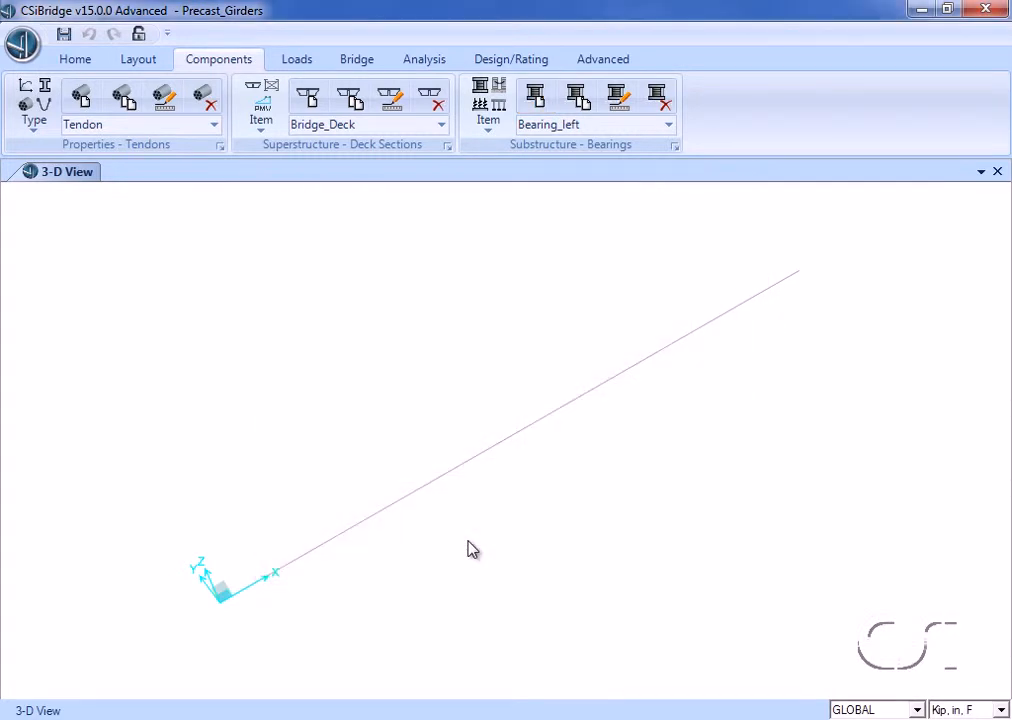
# Step: Define a new foundation spring property named Foundation_springs and accept its user-defined release settings
pyautogui.click(505, 115)
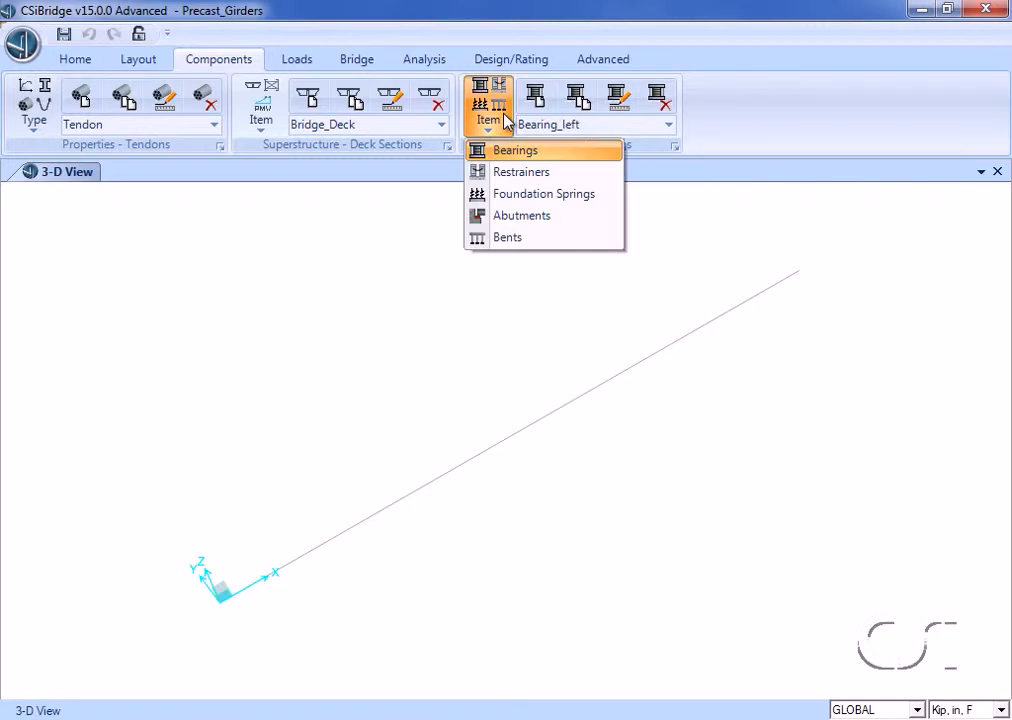
pyautogui.click(538, 196)
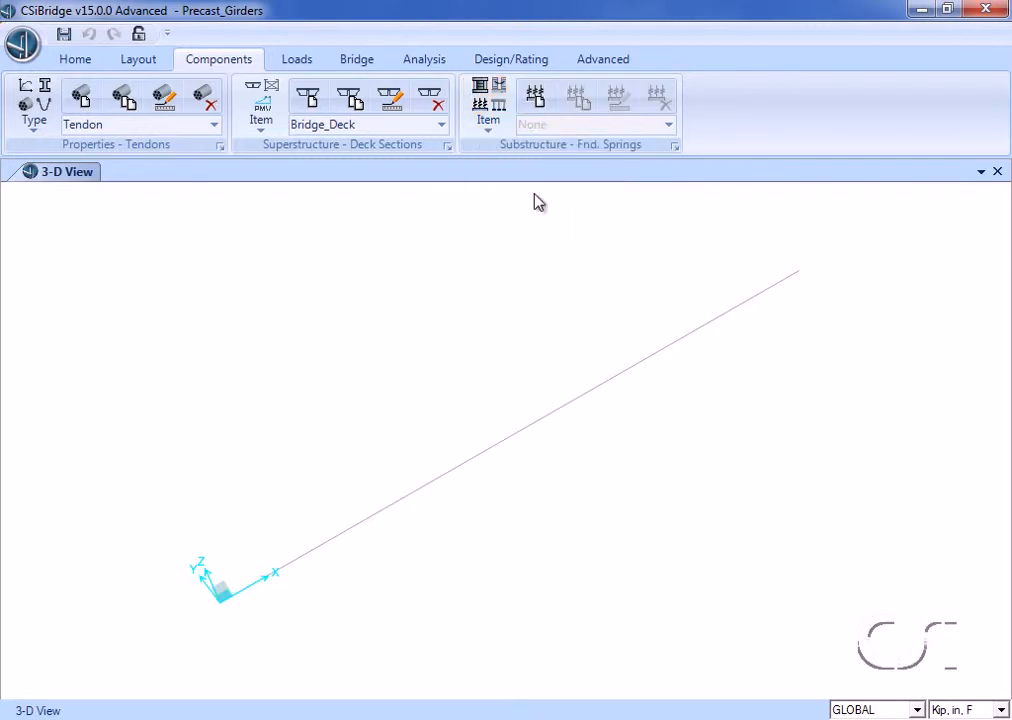
pyautogui.click(547, 106)
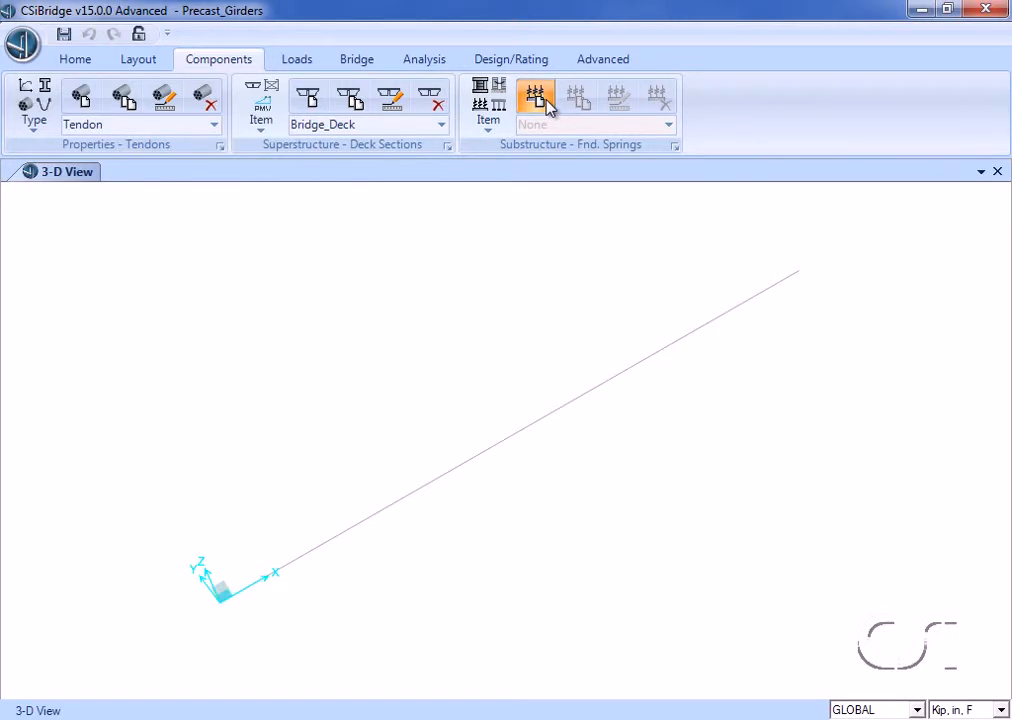
pyautogui.click(501, 223)
pyautogui.doubleClick(501, 223)
pyautogui.write('Foundation_springs')
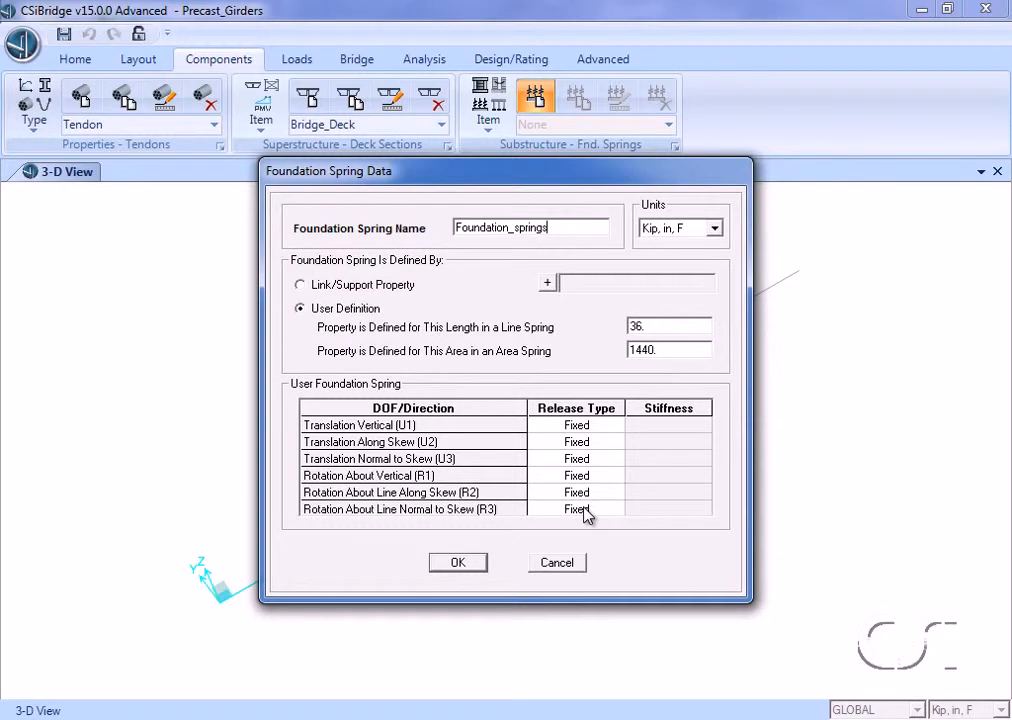
pyautogui.click(458, 563)
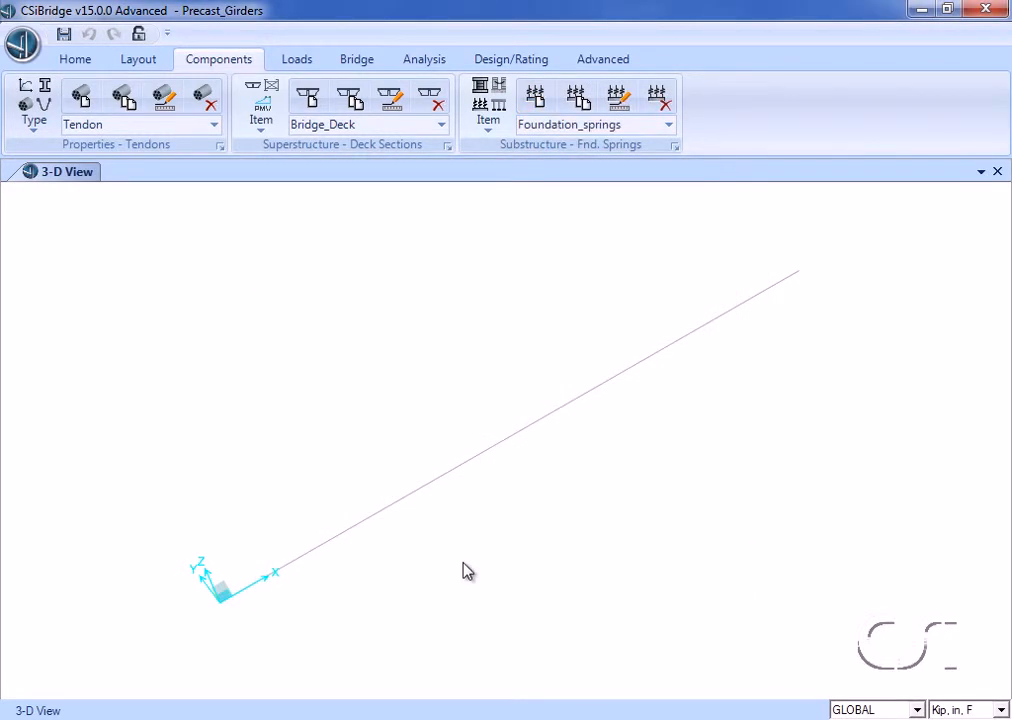
# Step: Define a bridge abutment named Abutments that uses Foundation_springs as its foundation spring property
pyautogui.click(497, 124)
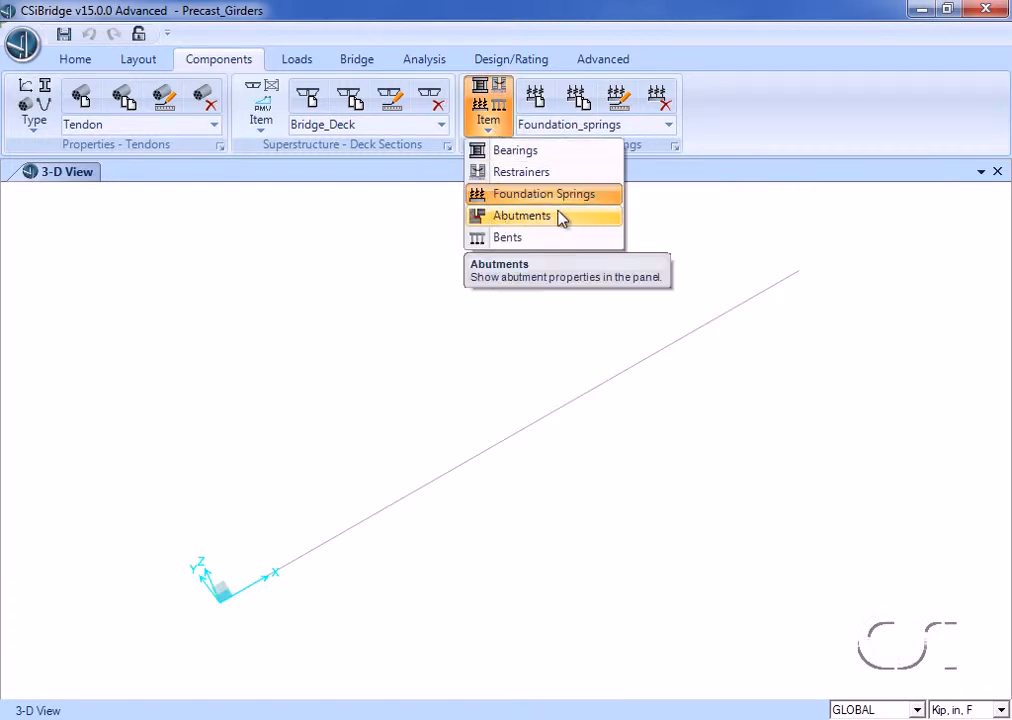
pyautogui.click(519, 217)
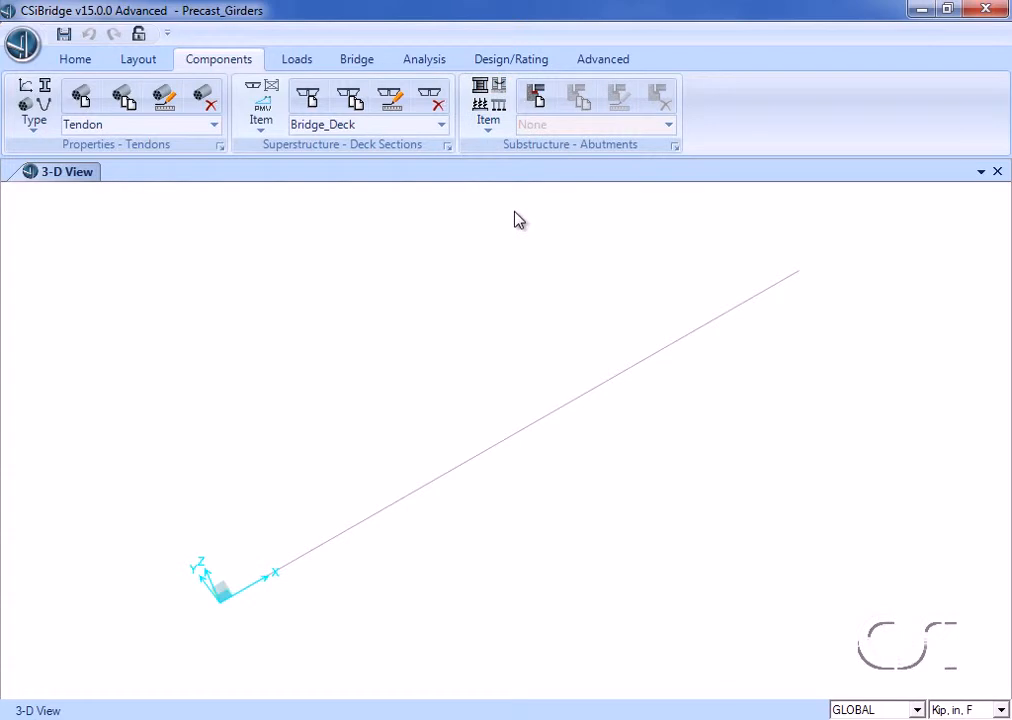
pyautogui.click(538, 96)
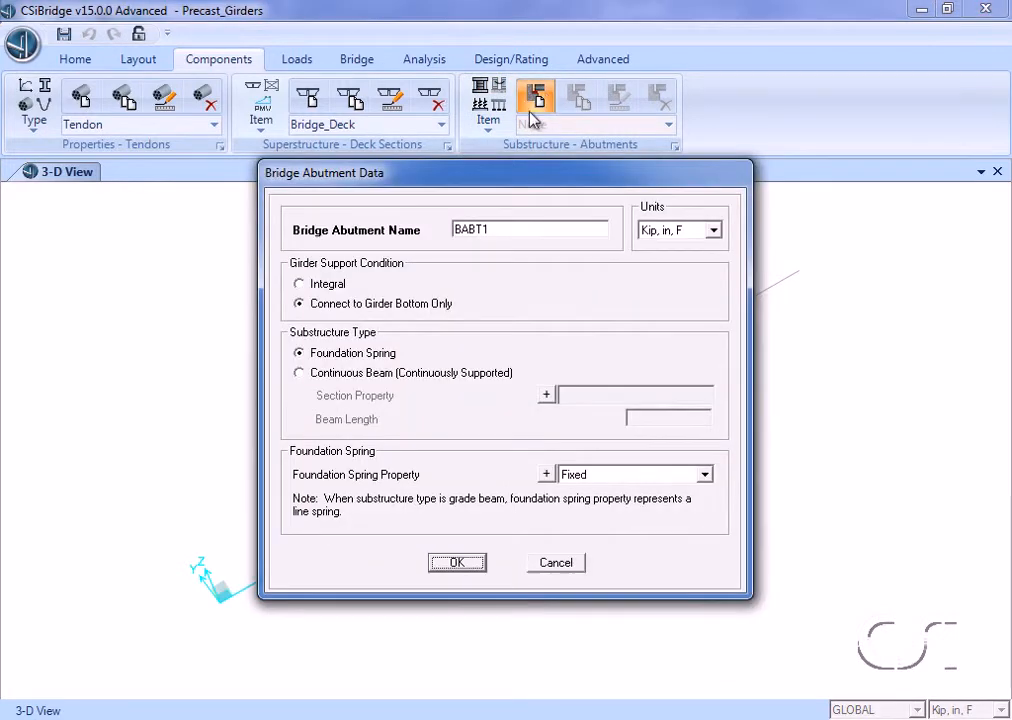
pyautogui.doubleClick(501, 225)
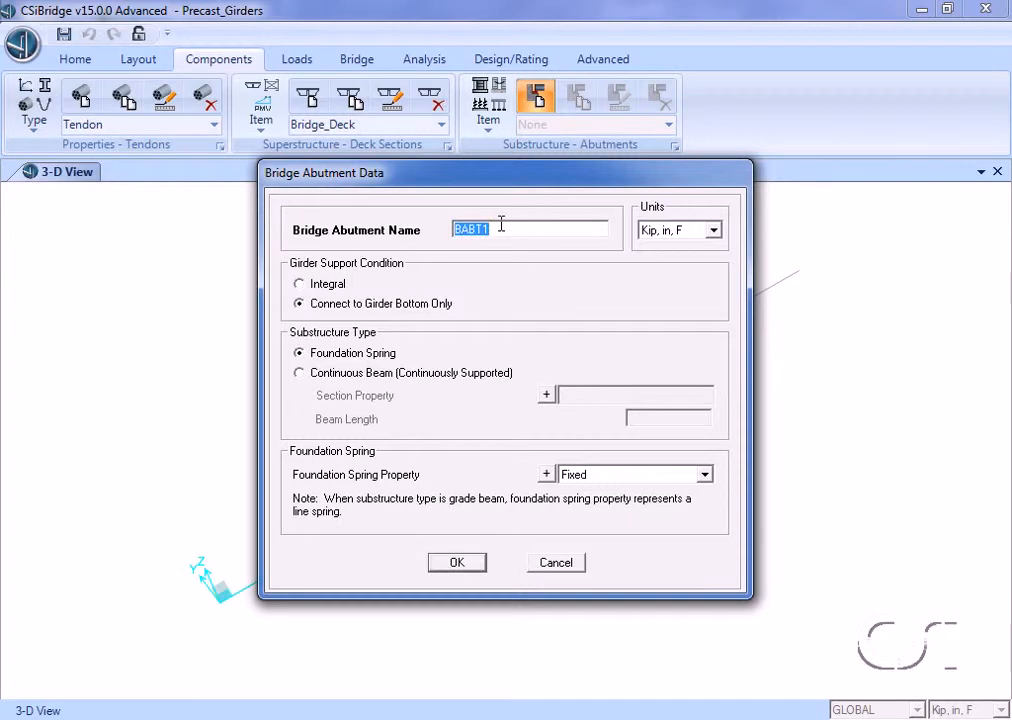
pyautogui.write('Abutments')
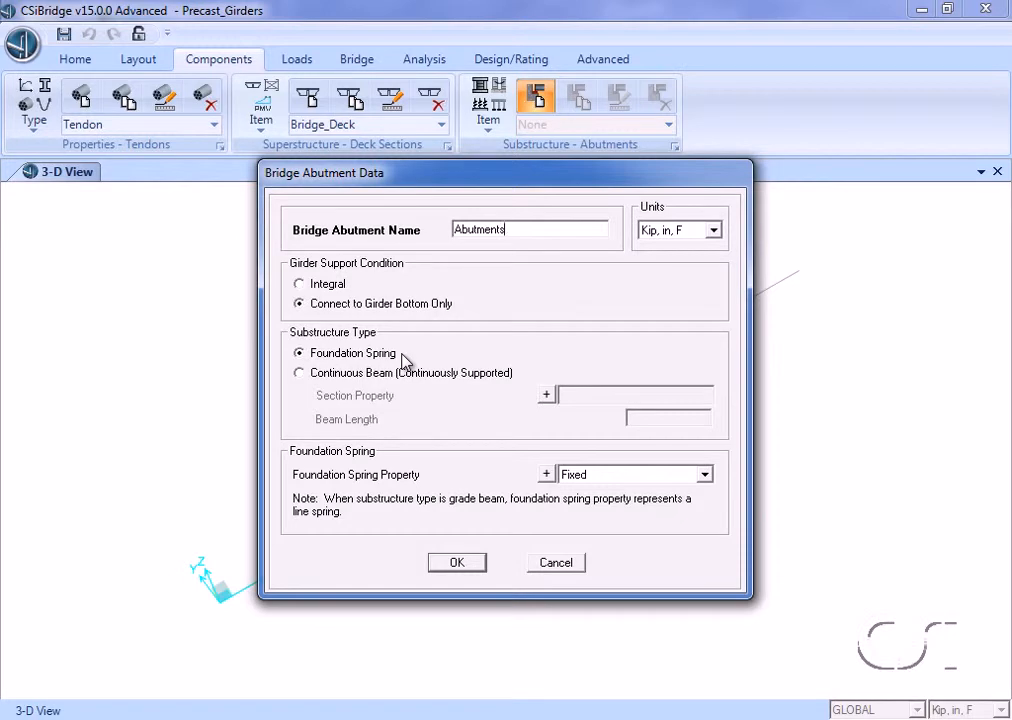
pyautogui.click(676, 475)
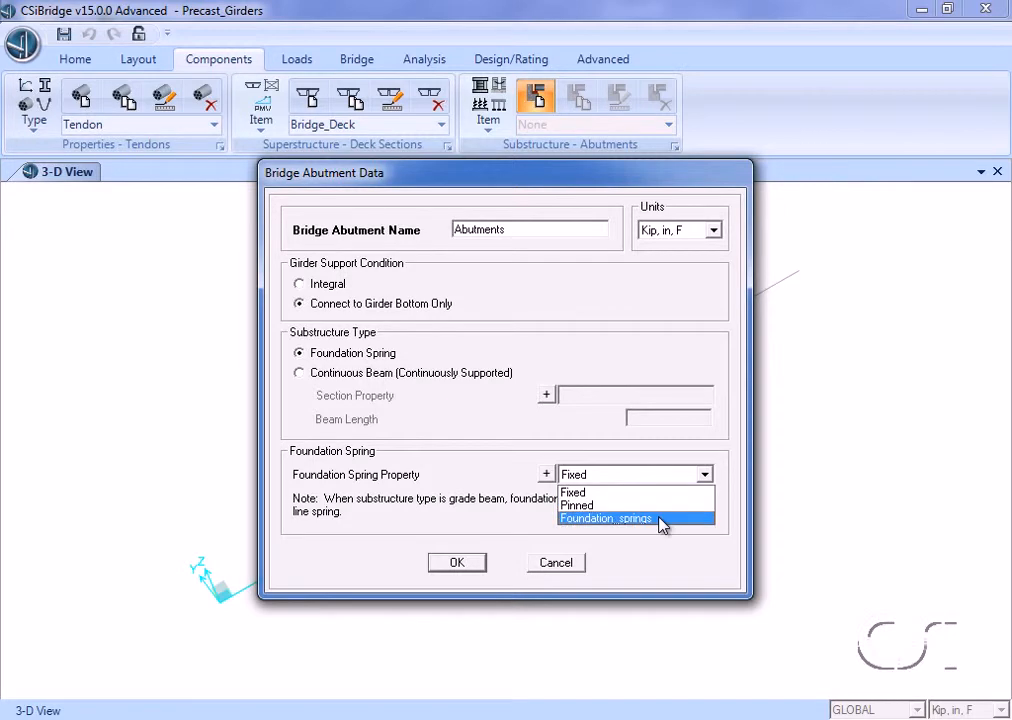
pyautogui.click(662, 519)
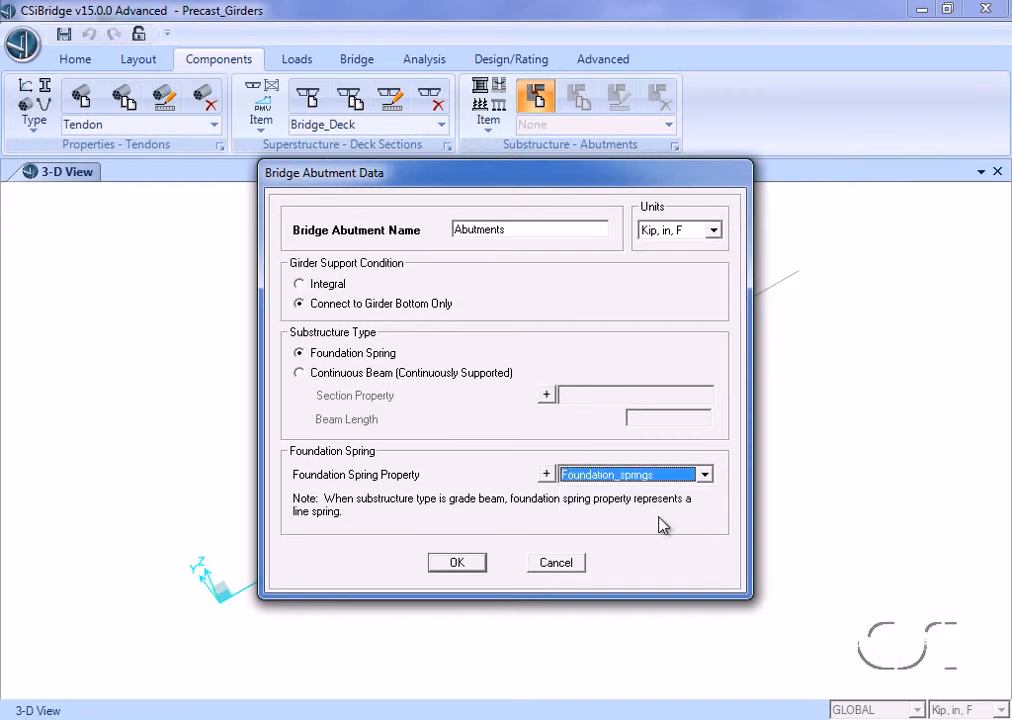
pyautogui.click(682, 476)
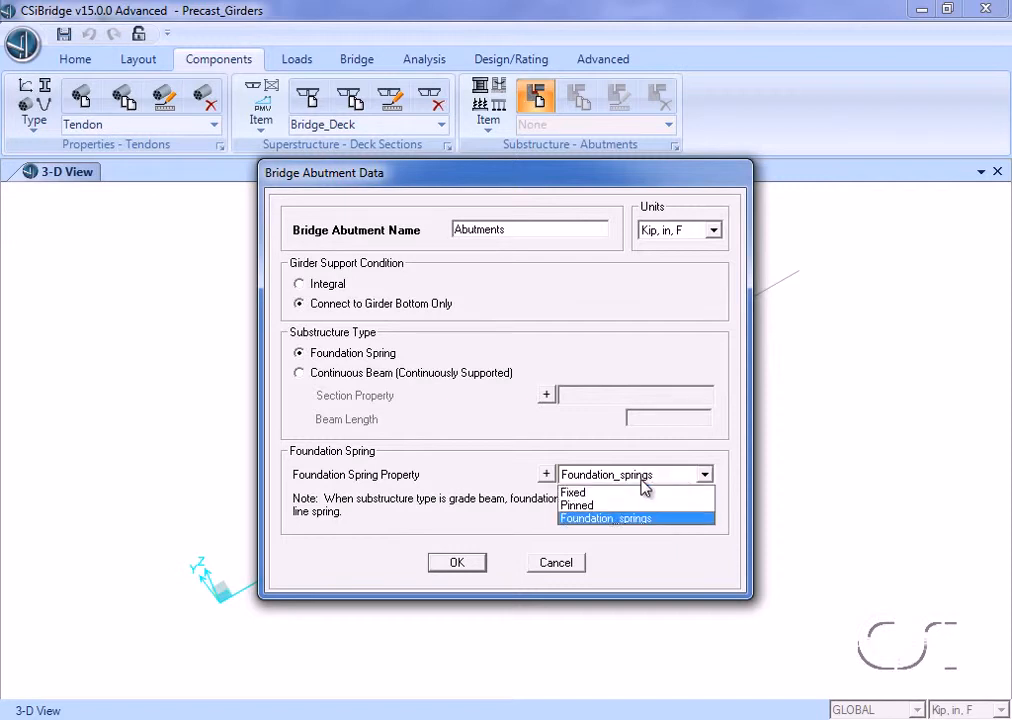
pyautogui.click(607, 519)
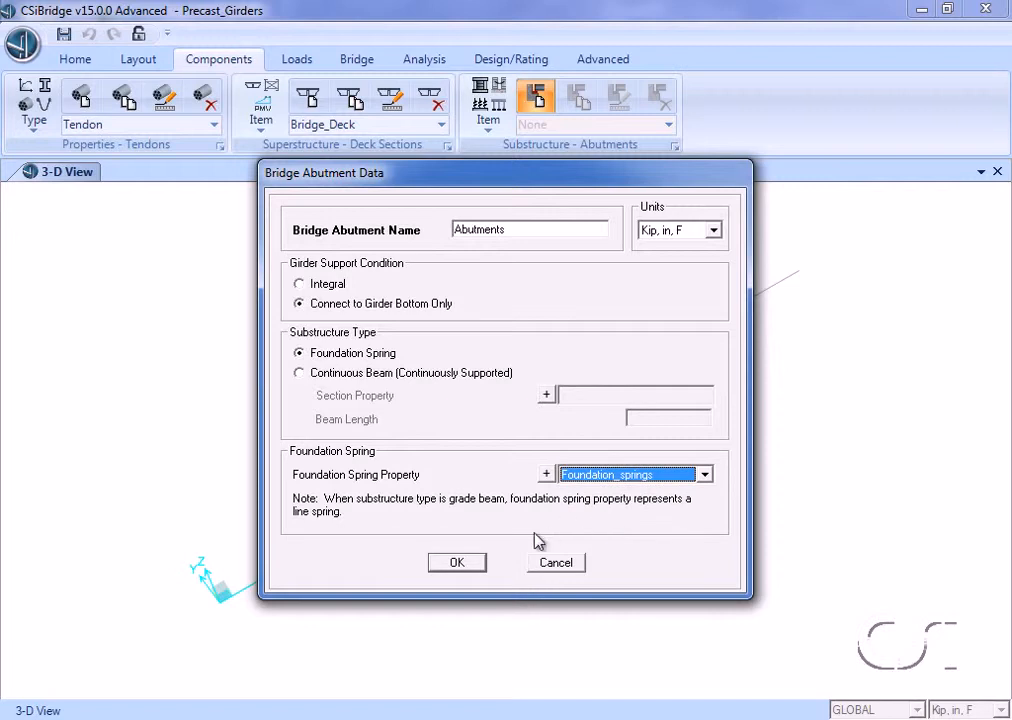
pyautogui.click(457, 563)
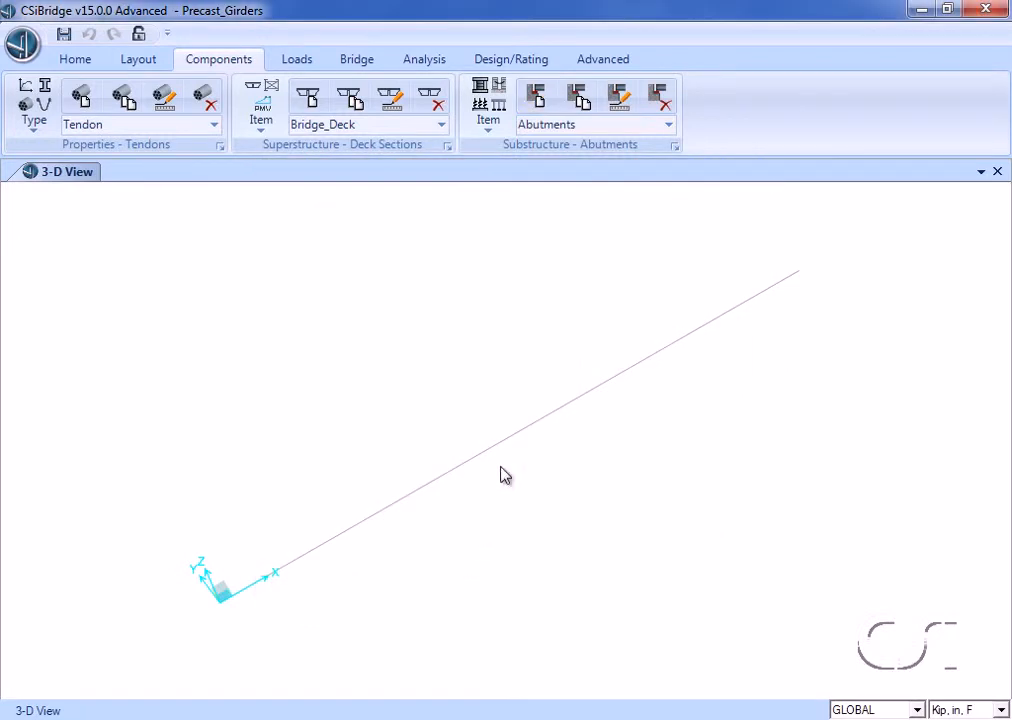
pyautogui.click(494, 130)
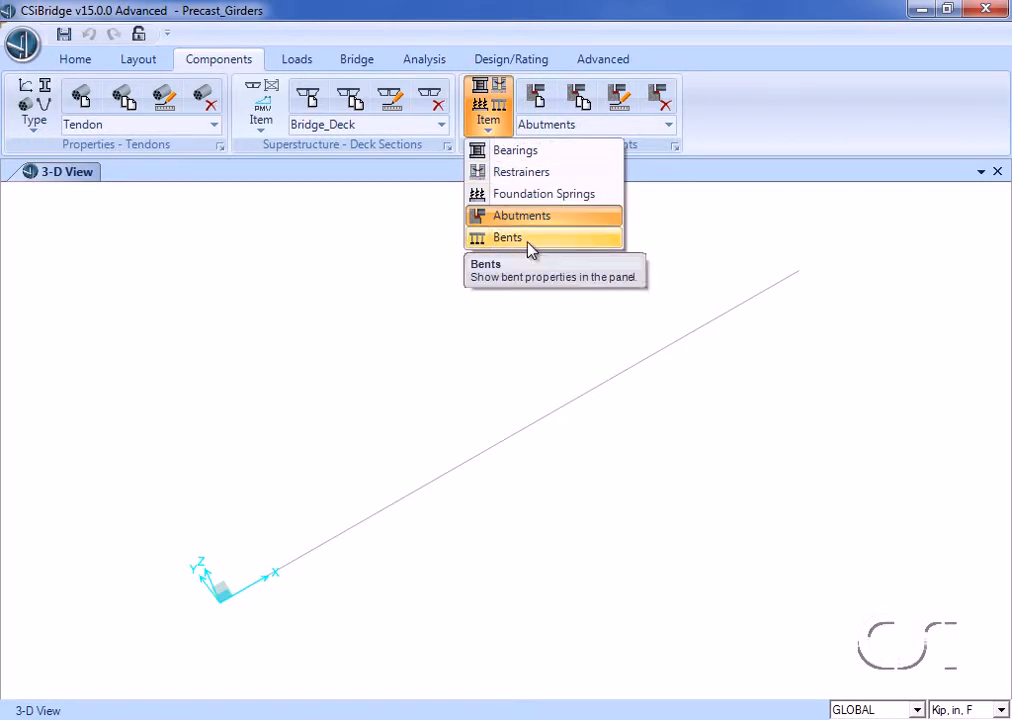
pyautogui.click(538, 310)
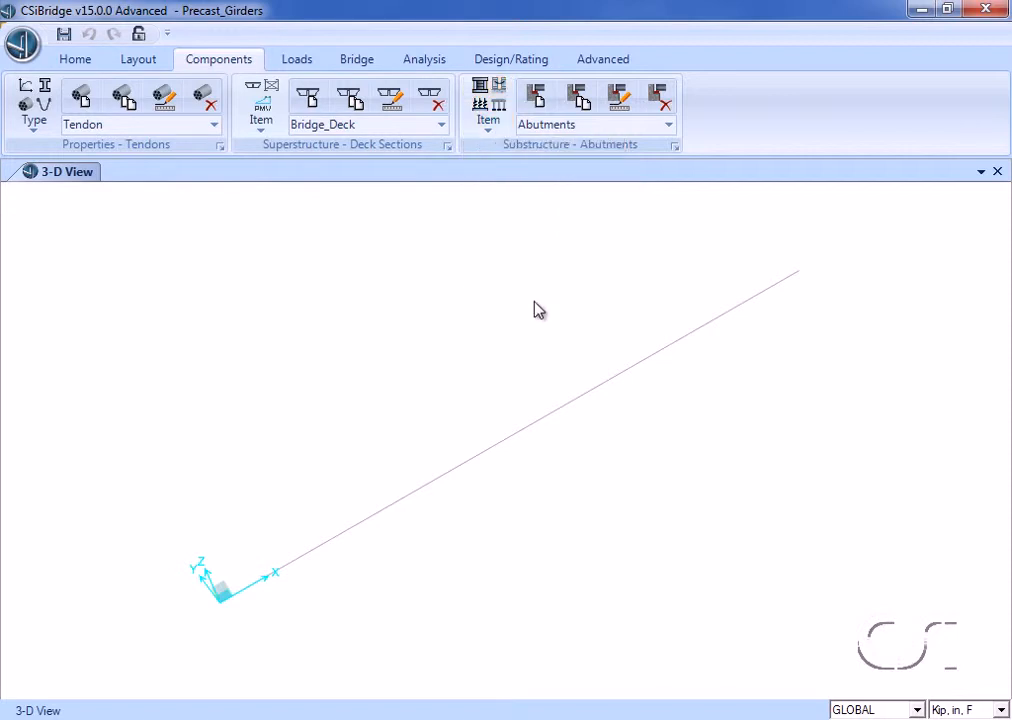
# Step: Add a standard vehicle of type HSn-44 to the vehicle load definitions
pyautogui.click(297, 60)
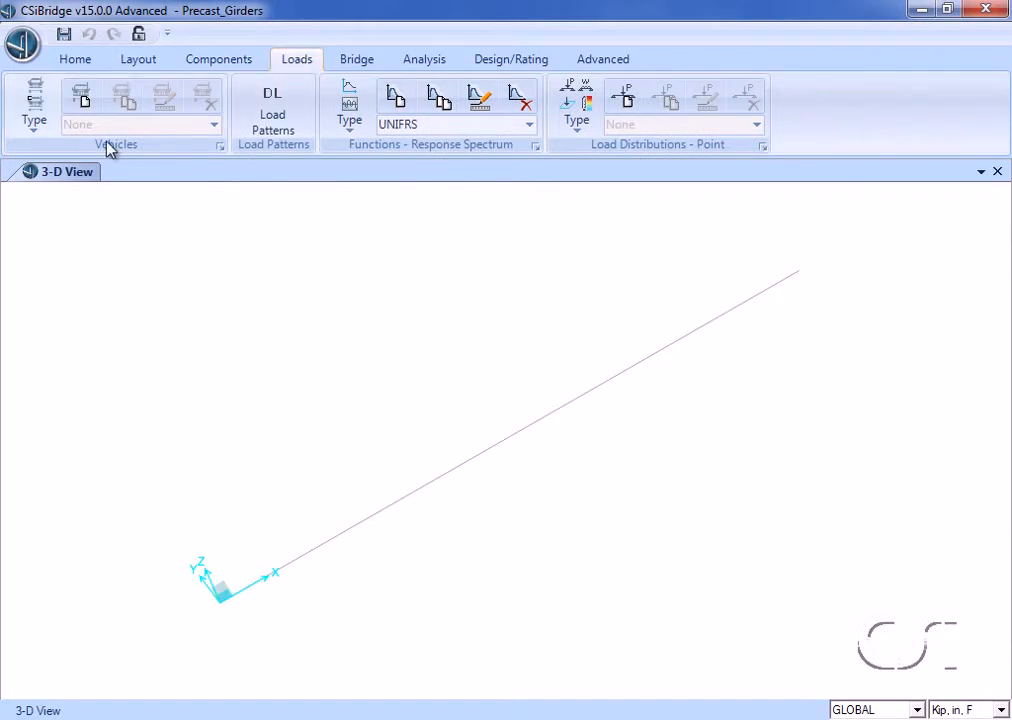
pyautogui.click(38, 100)
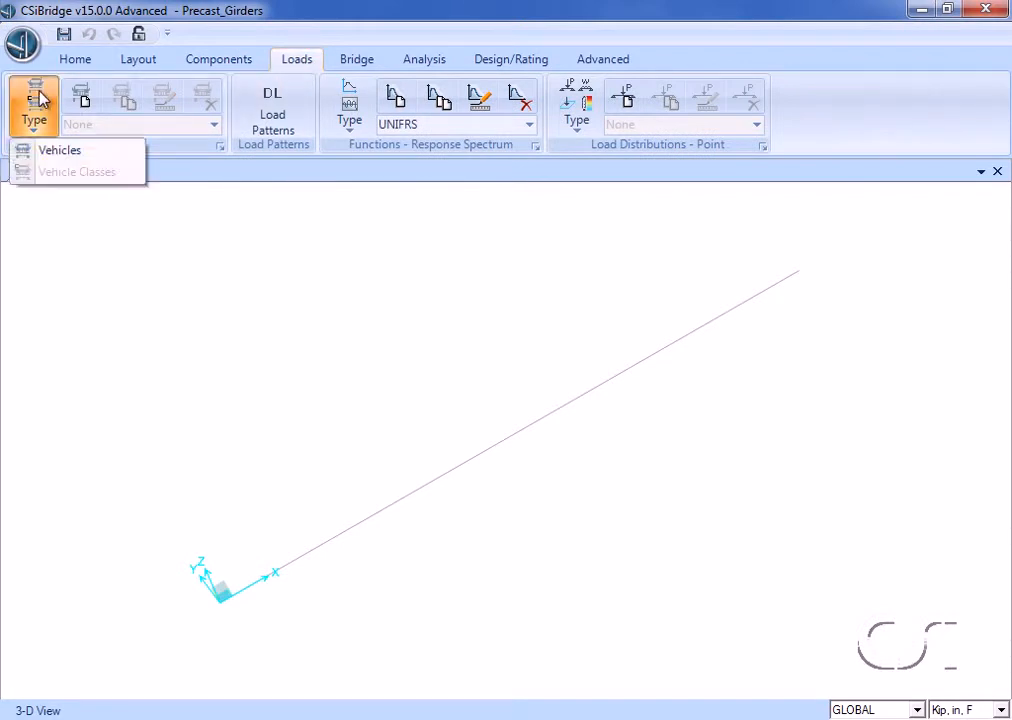
pyautogui.click(62, 150)
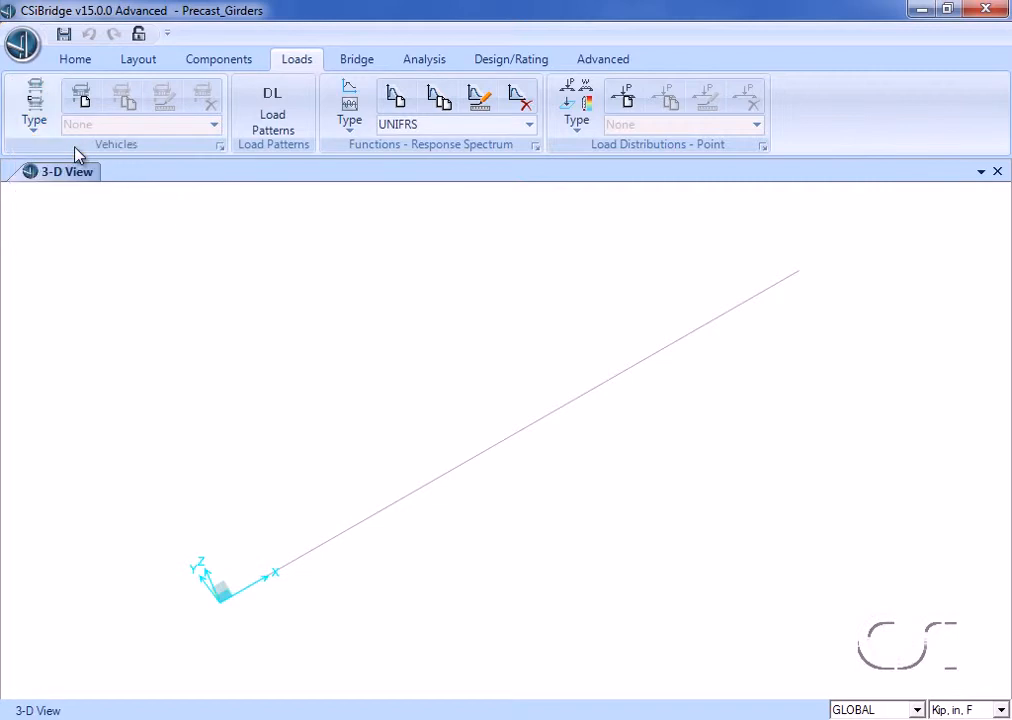
pyautogui.click(81, 95)
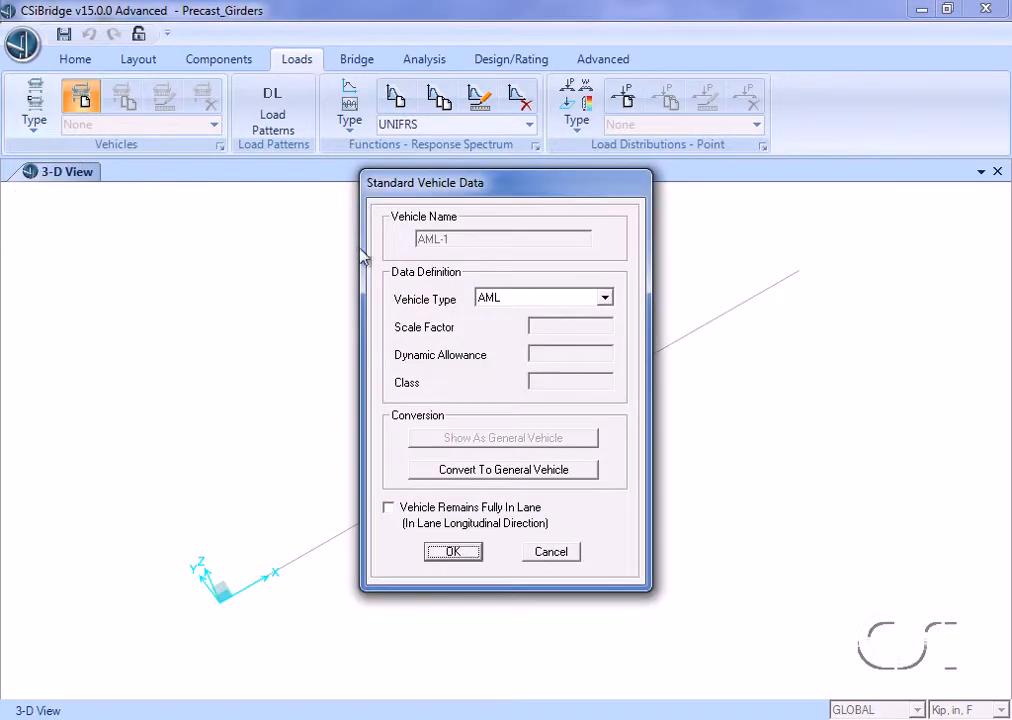
pyautogui.click(508, 300)
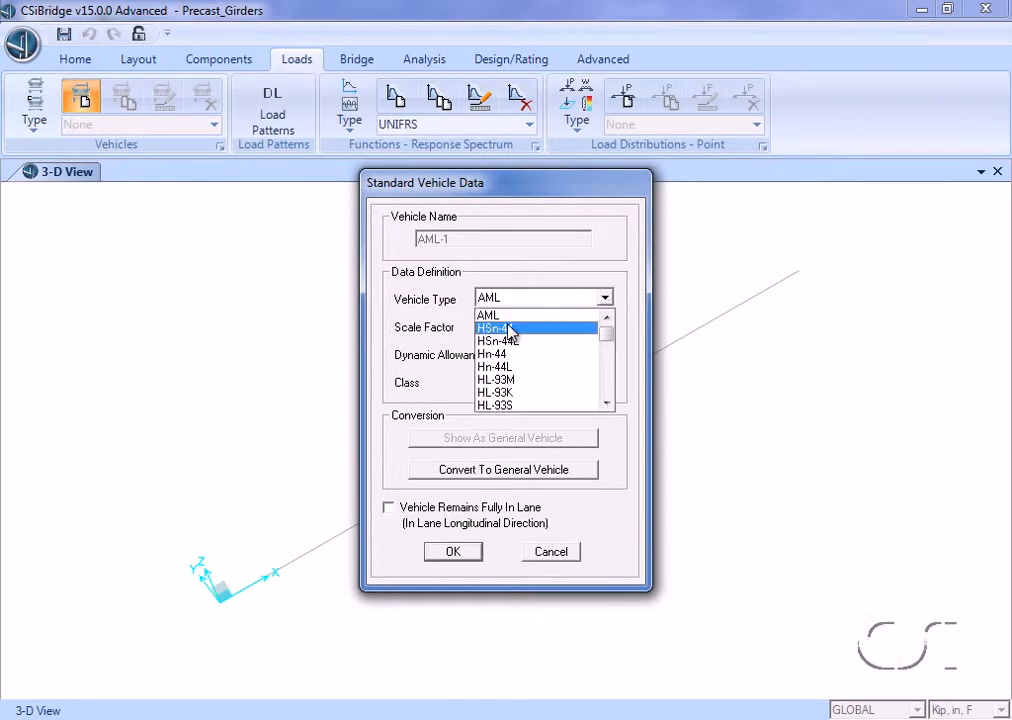
pyautogui.click(508, 328)
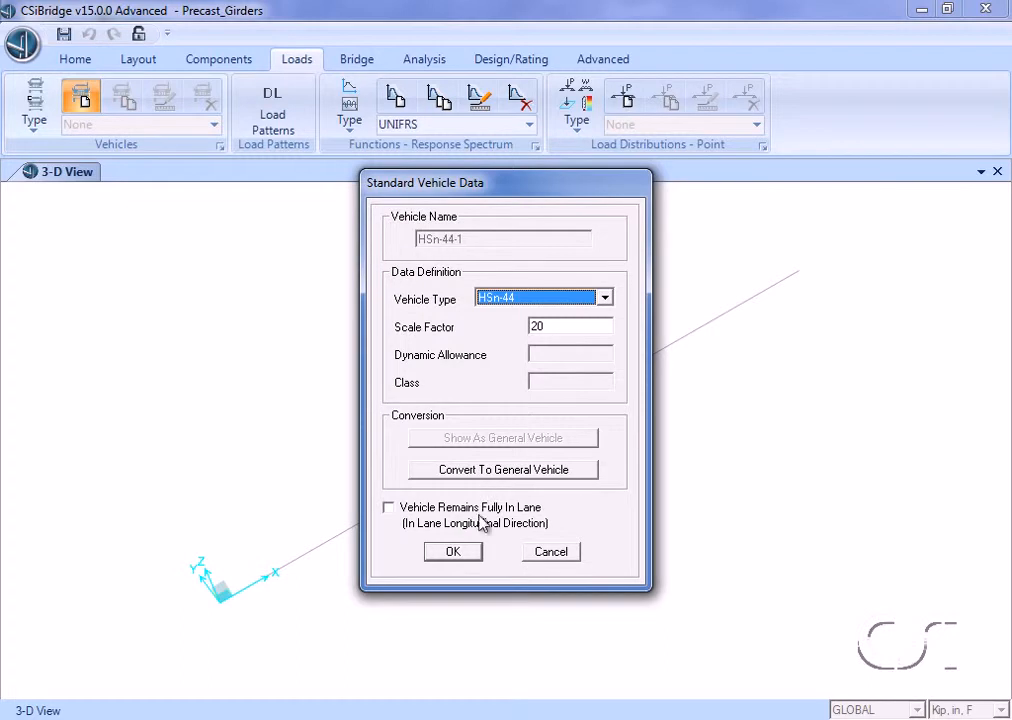
pyautogui.click(454, 552)
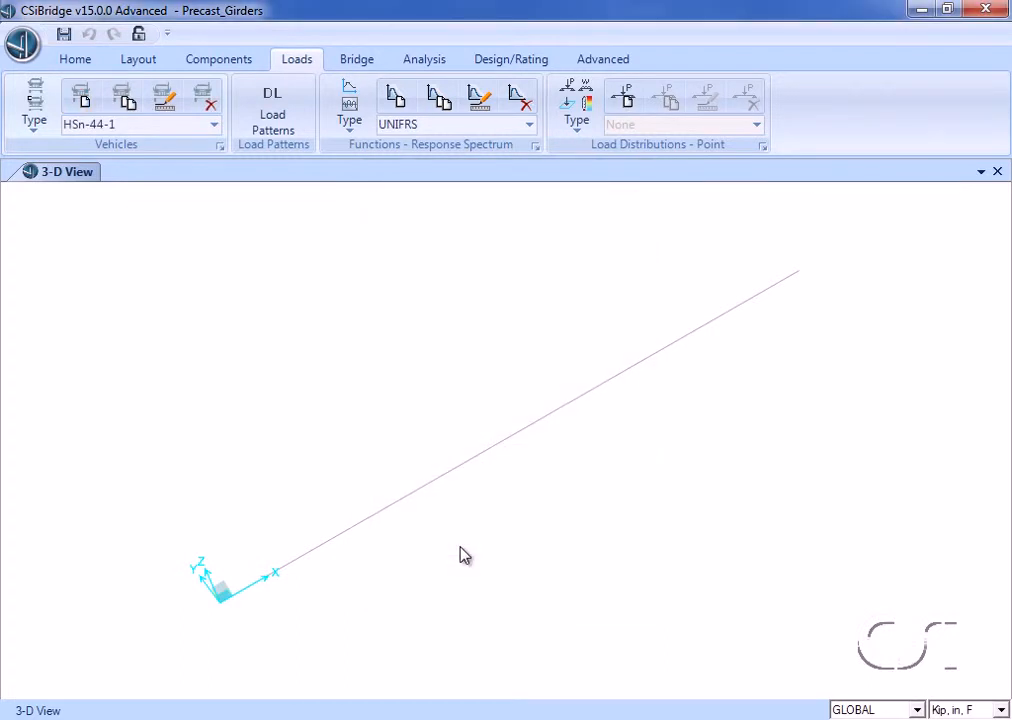
# Step: Add a standard vehicle of type HSn-44L to the vehicle load definitions
pyautogui.click(80, 97)
pyautogui.click(488, 299)
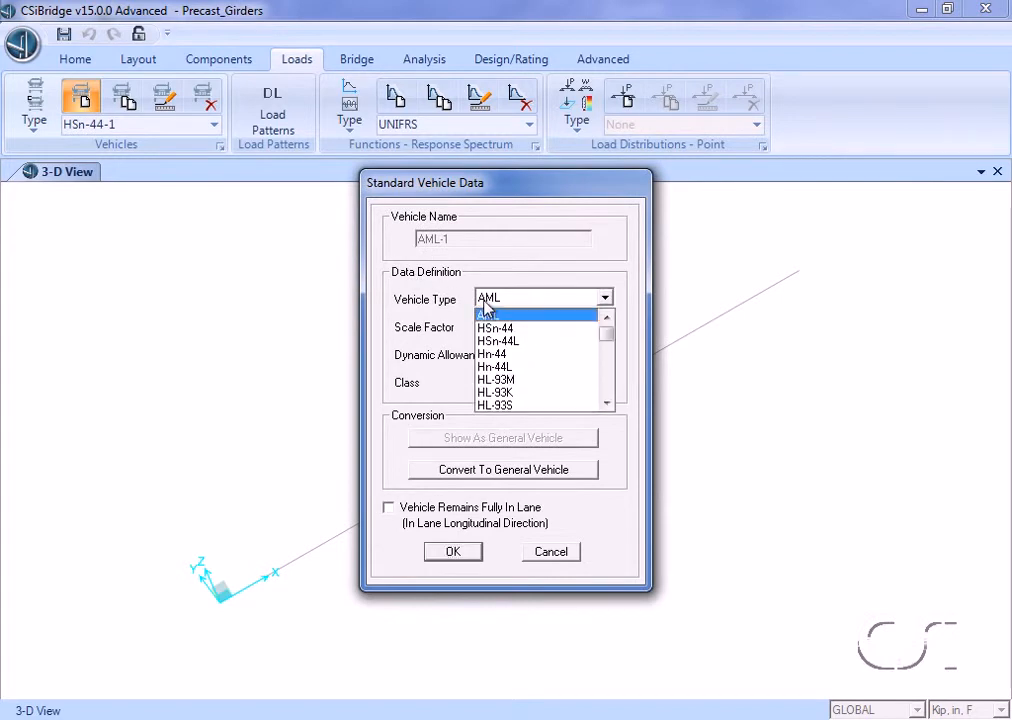
pyautogui.click(497, 342)
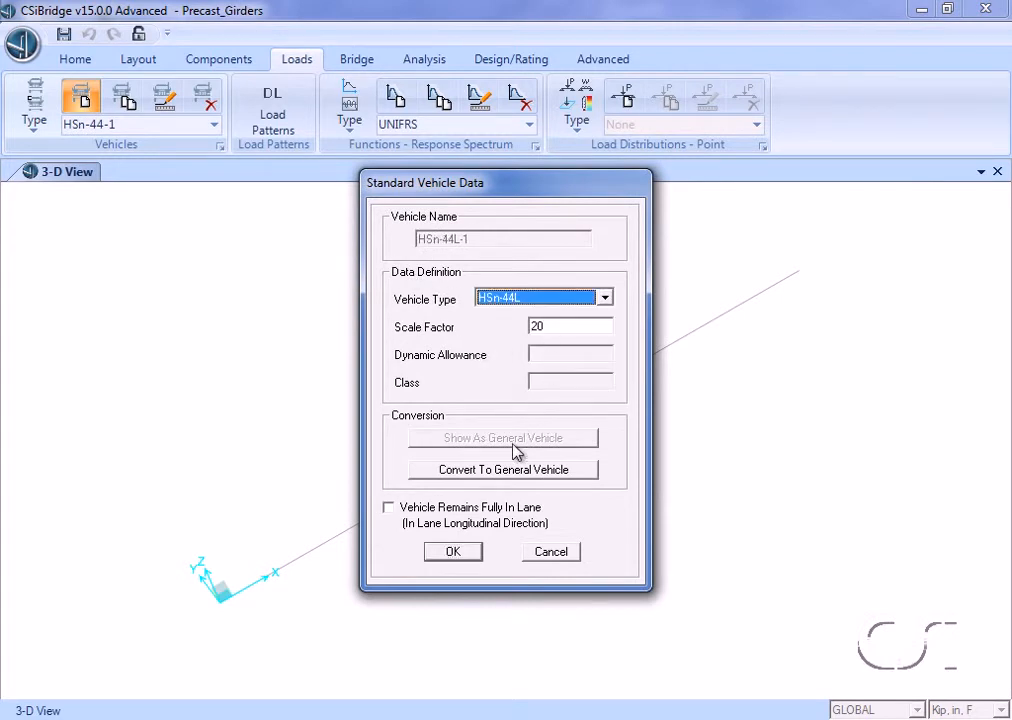
pyautogui.click(462, 550)
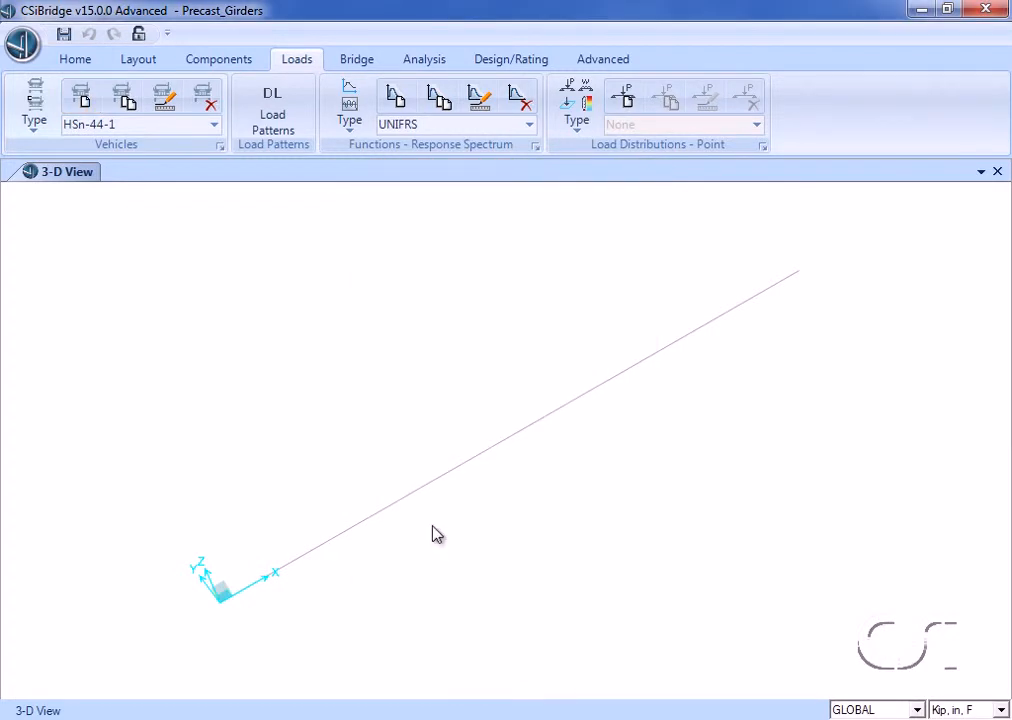
# Step: Define a new vehicle class containing the vehicles HSn-44-1 and HSn-44L-1, each with a scale factor of 1
pyautogui.click(35, 105)
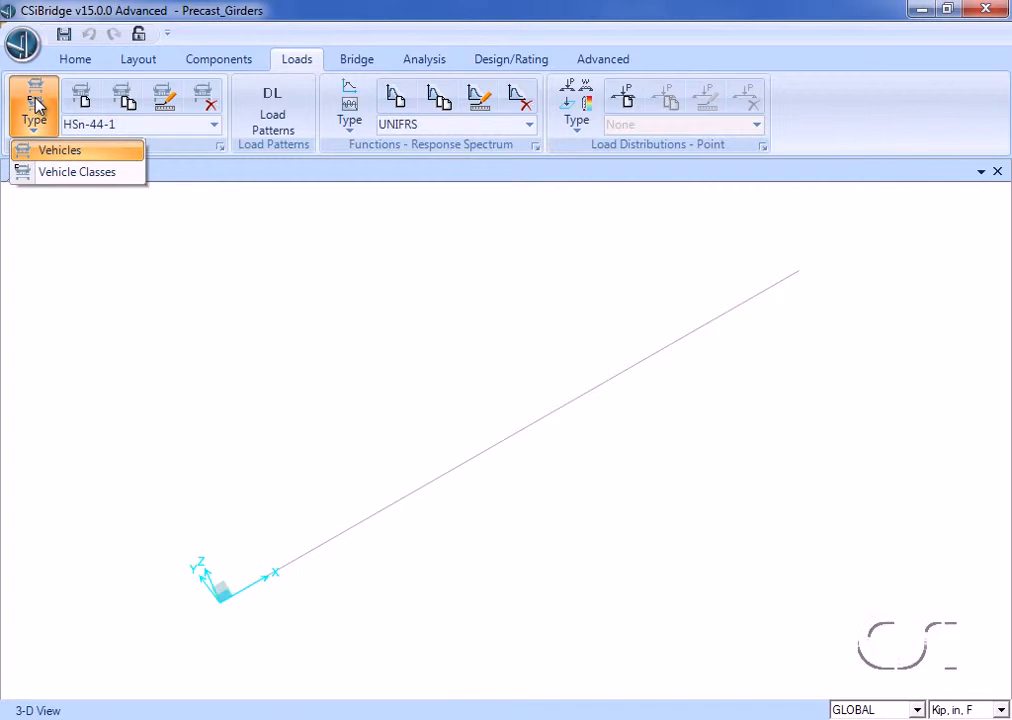
pyautogui.click(97, 174)
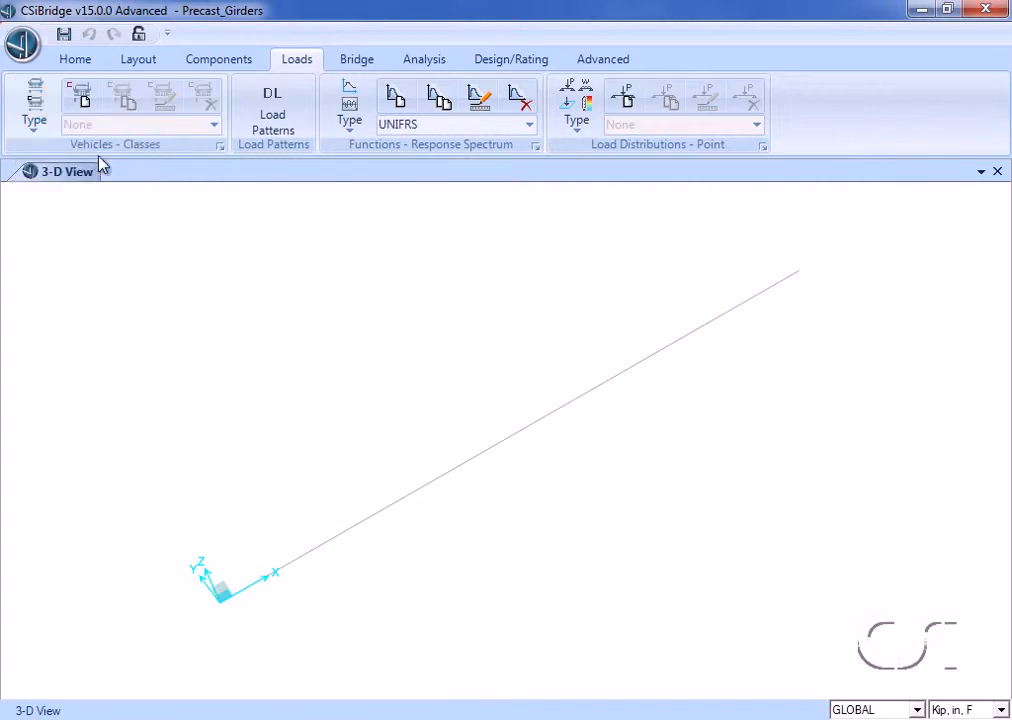
pyautogui.click(86, 102)
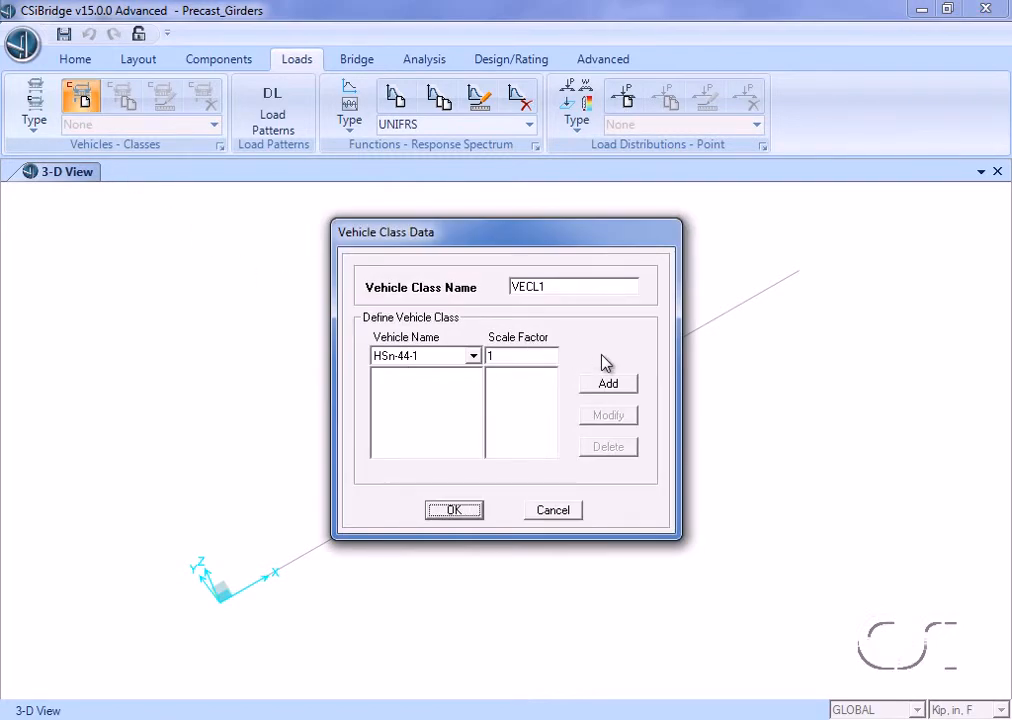
pyautogui.click(607, 385)
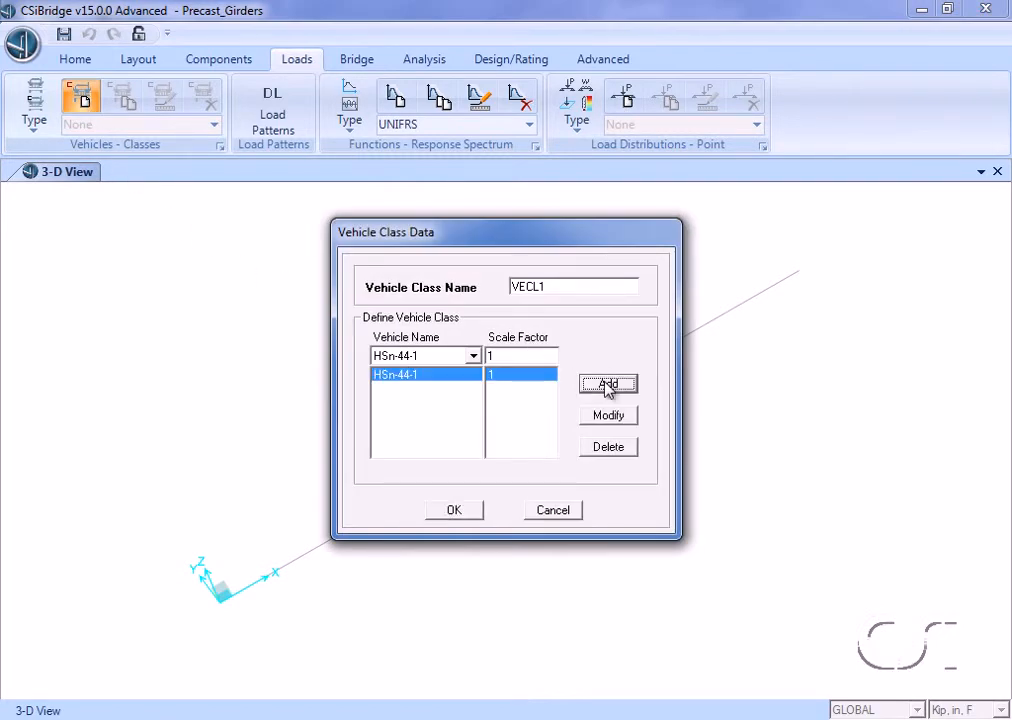
pyautogui.click(472, 356)
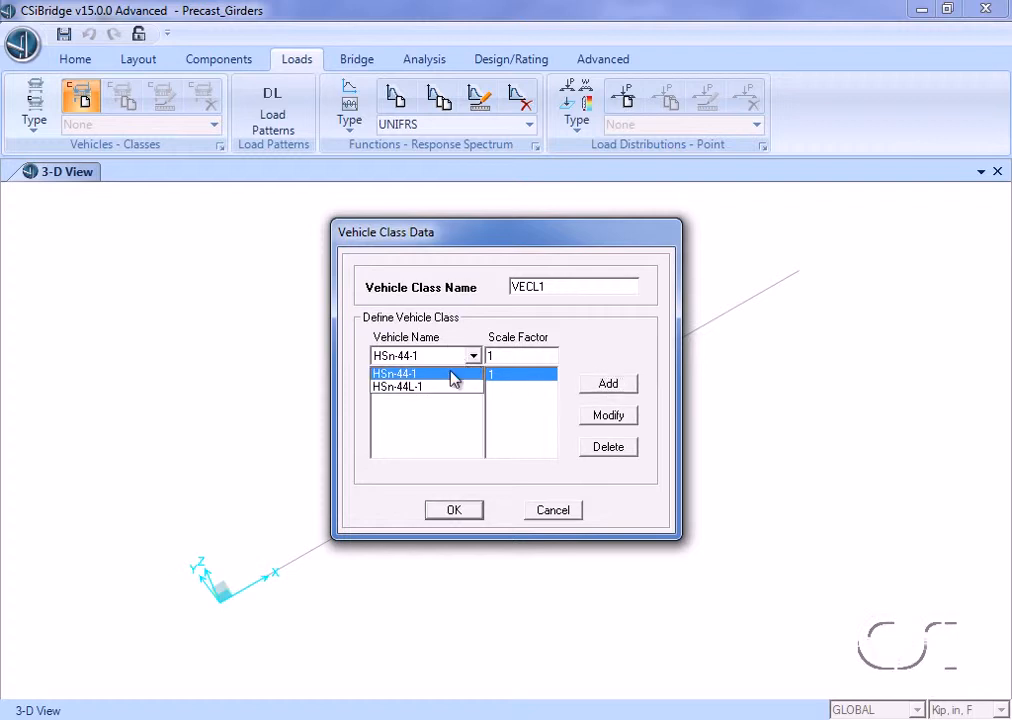
pyautogui.click(450, 387)
pyautogui.click(605, 385)
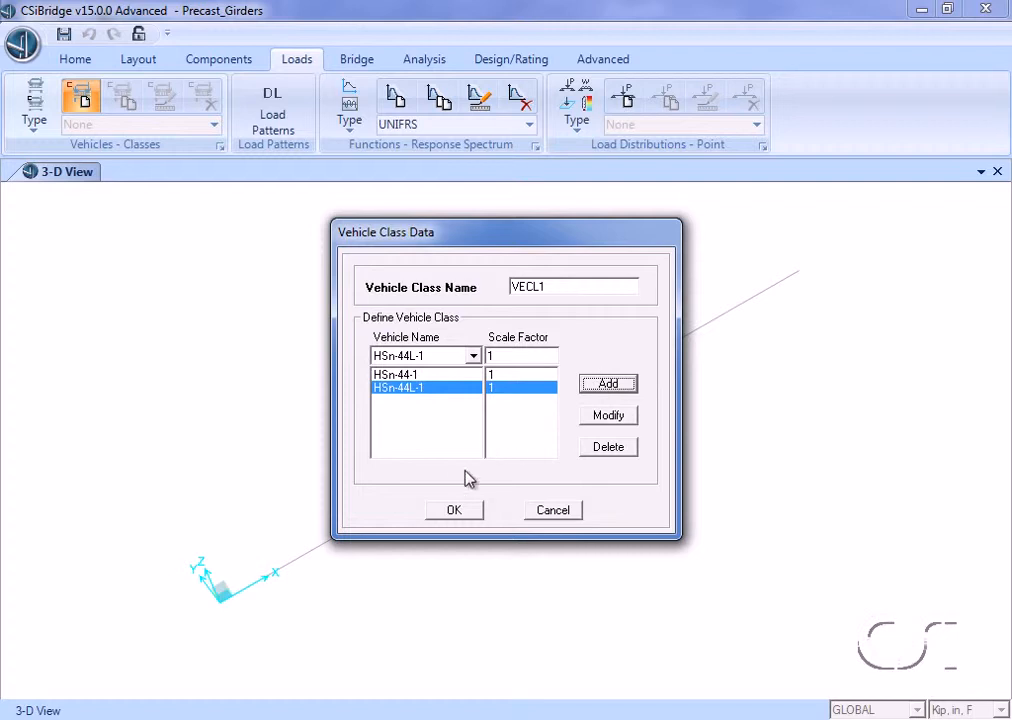
pyautogui.click(455, 510)
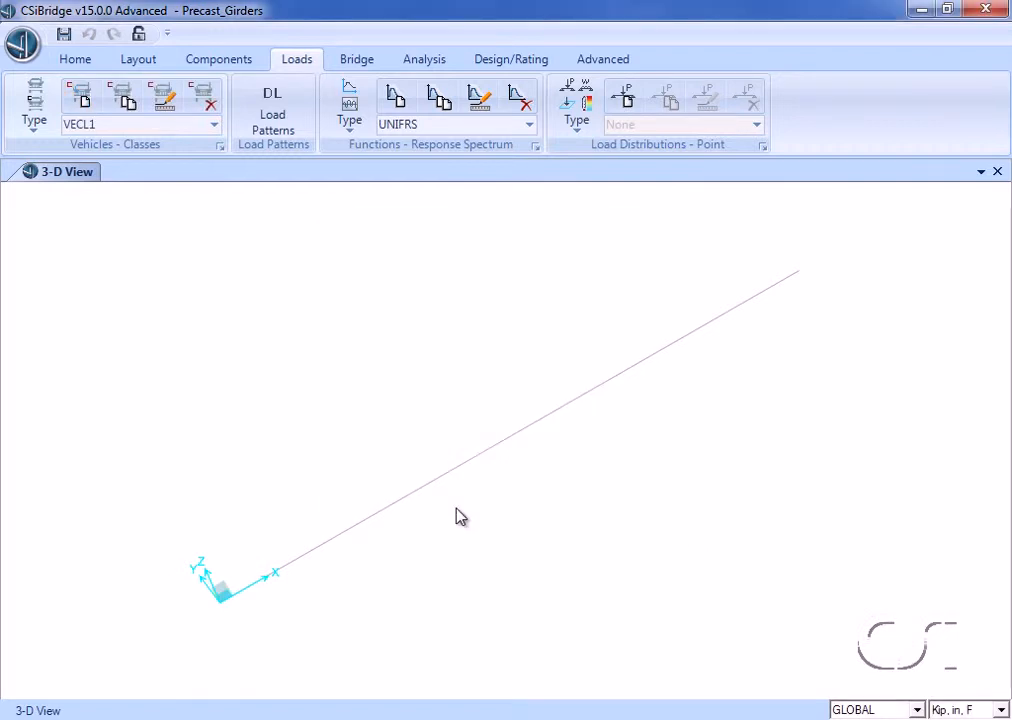
# Step: Add a load pattern named Prestress of type PRESTRESS to the load pattern definitions
pyautogui.click(268, 129)
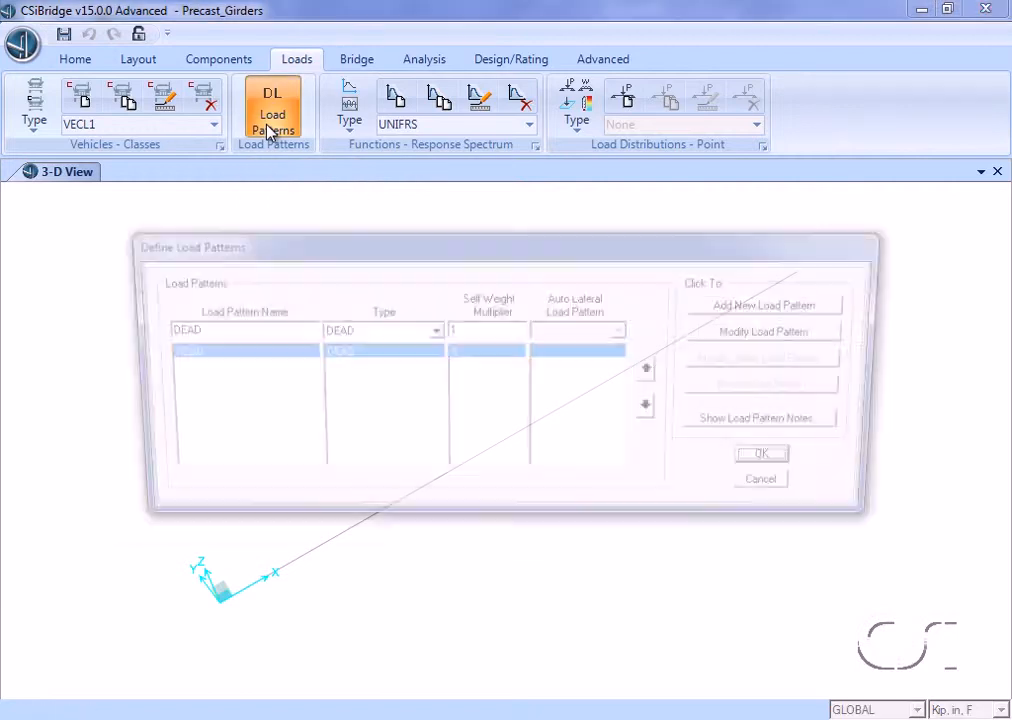
pyautogui.doubleClick(224, 330)
pyautogui.write('P')
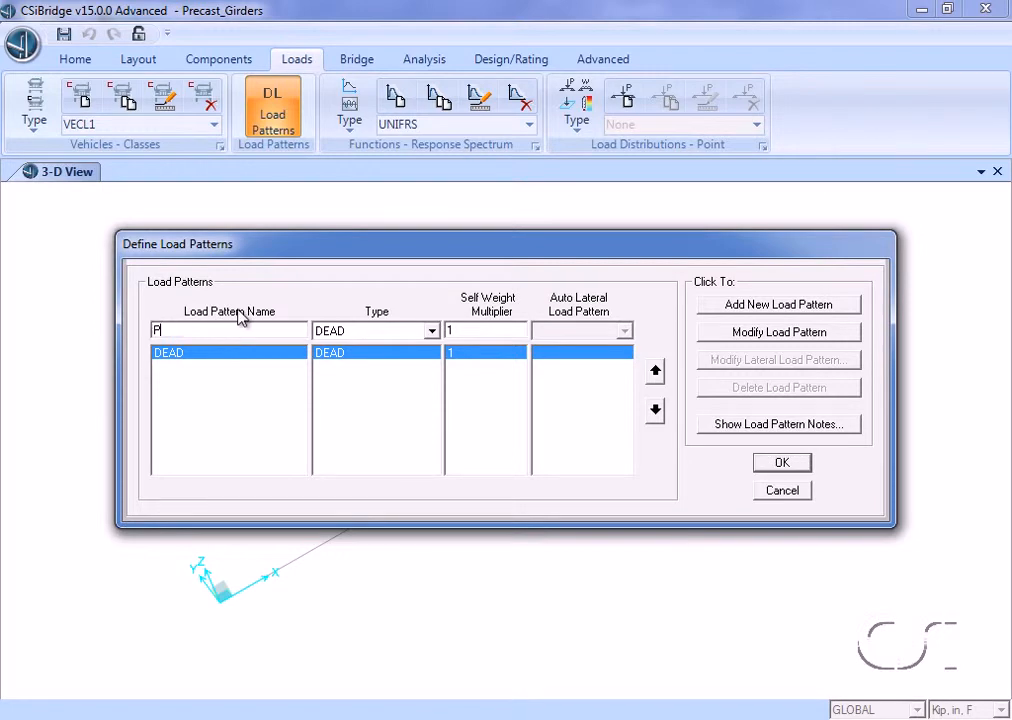
pyautogui.write('restress')
pyautogui.click(380, 338)
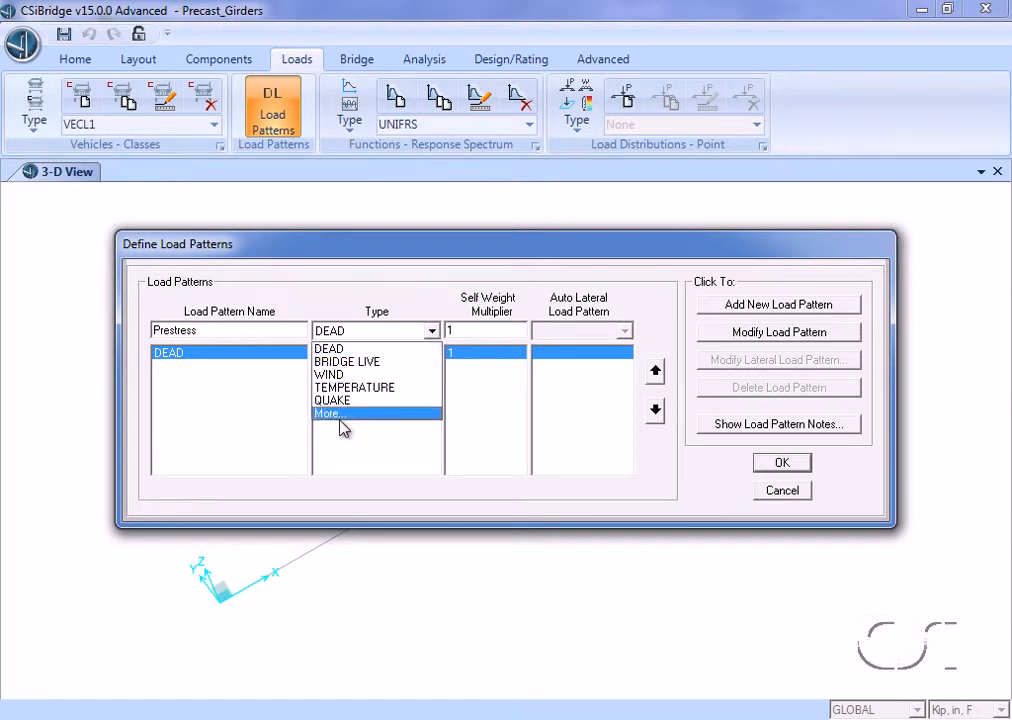
pyautogui.click(340, 418)
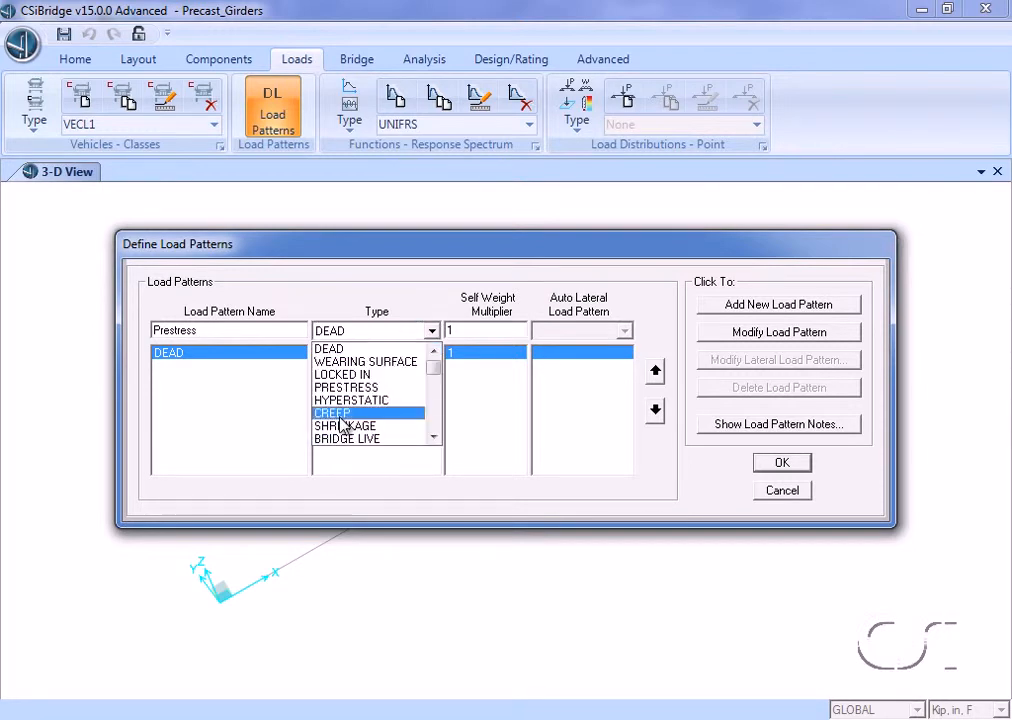
pyautogui.click(345, 388)
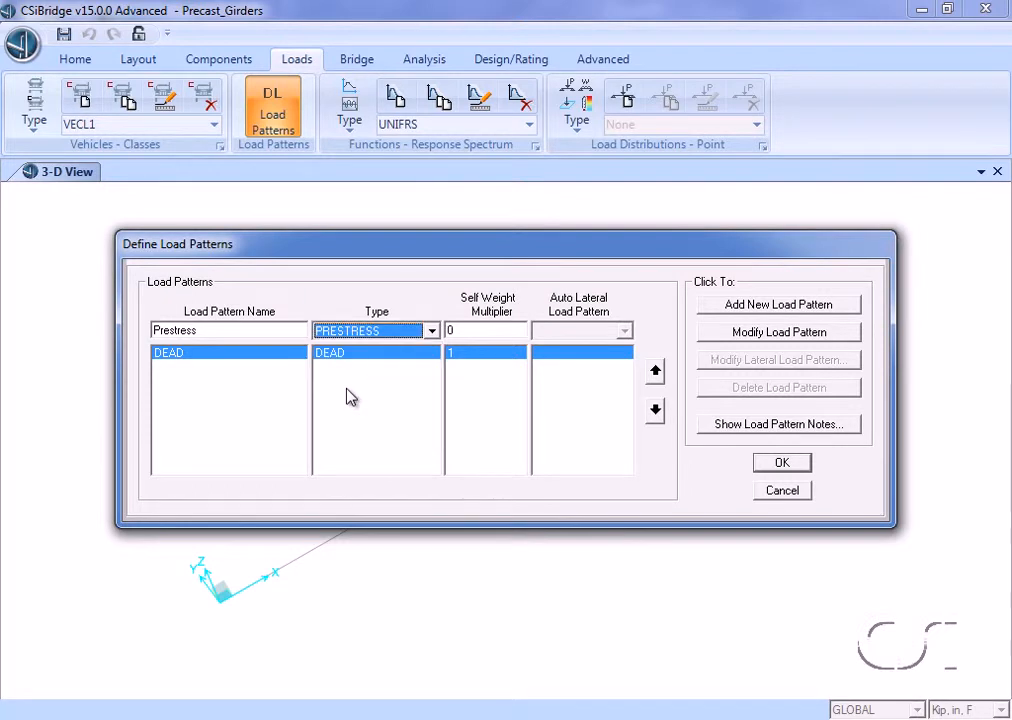
pyautogui.click(760, 310)
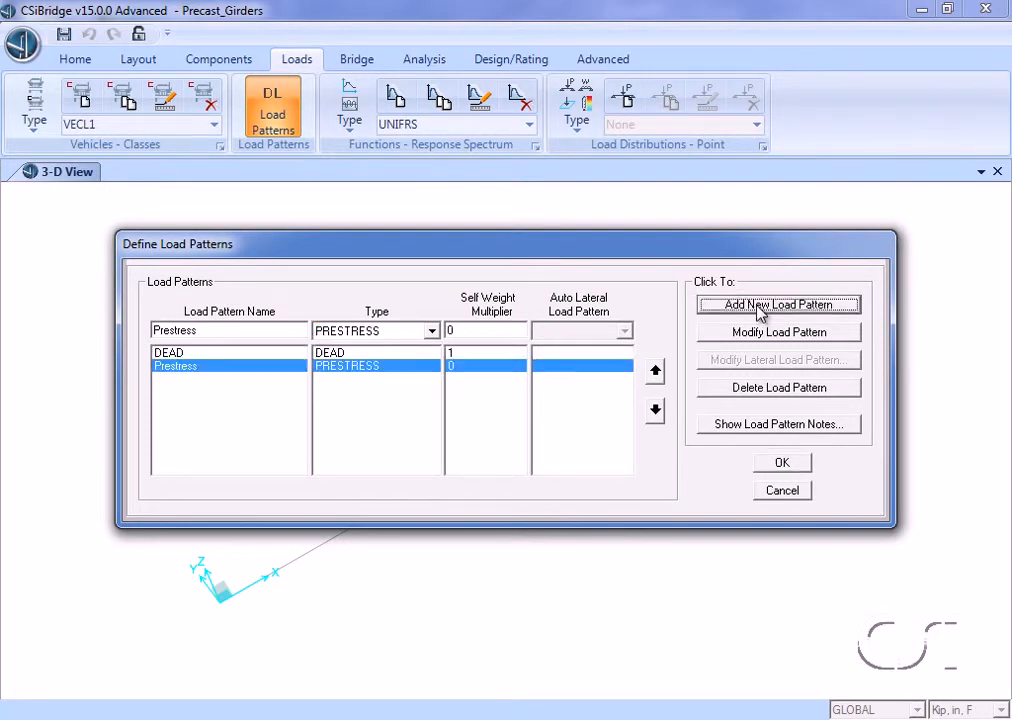
pyautogui.click(778, 463)
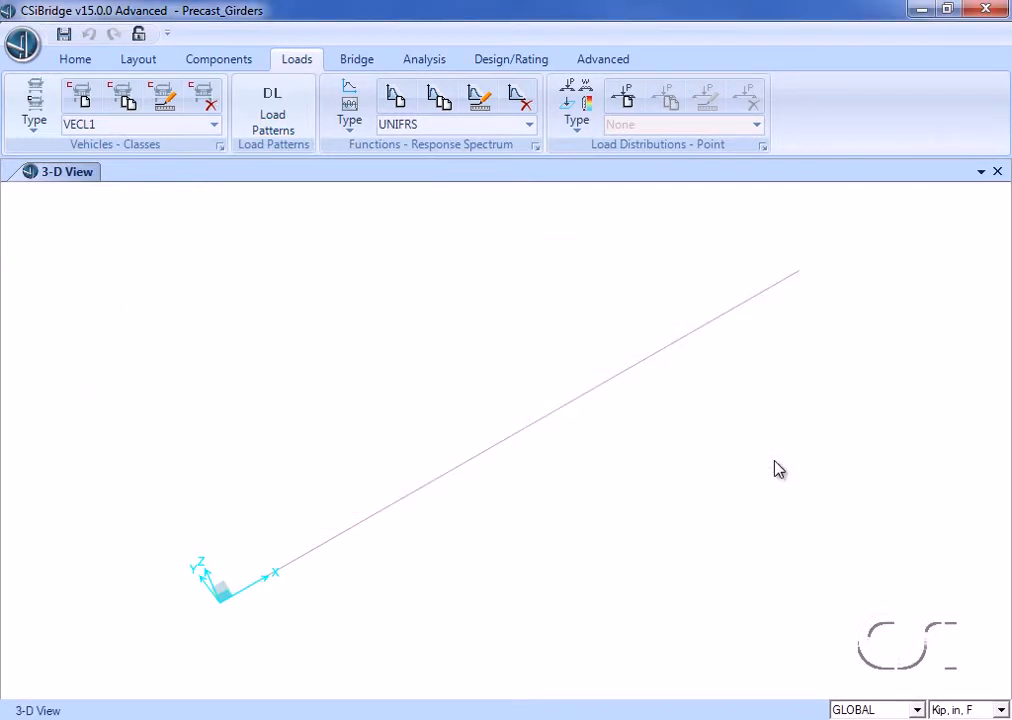
# Step: Create a new bridge object named Bridge_Object with the existing abutment-to-abutment span
pyautogui.click(355, 62)
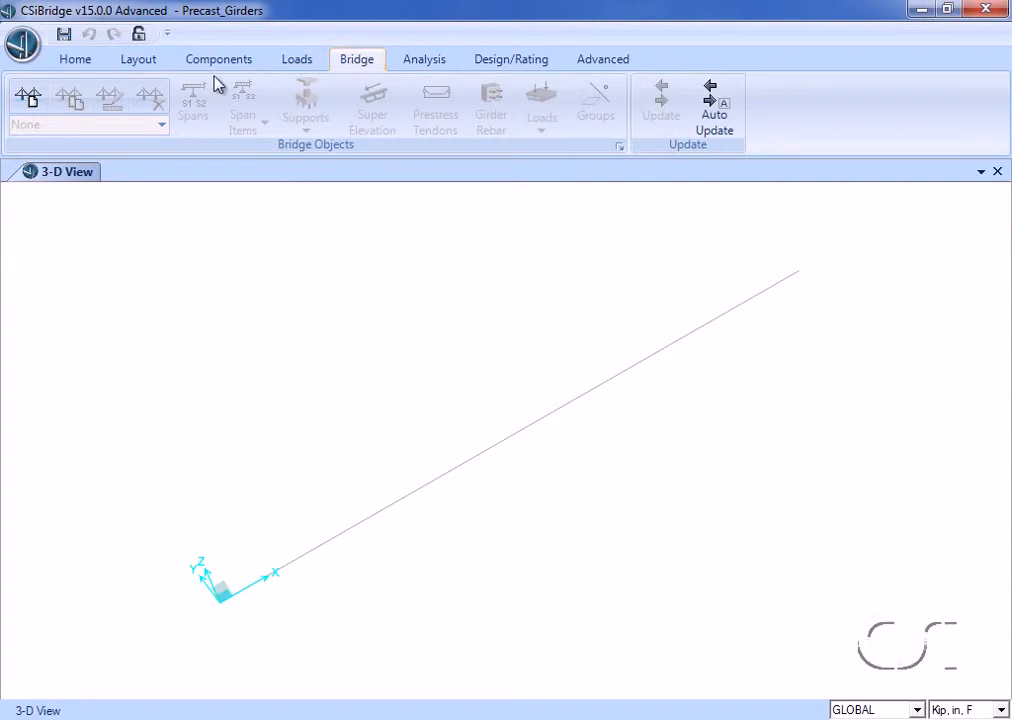
pyautogui.click(29, 98)
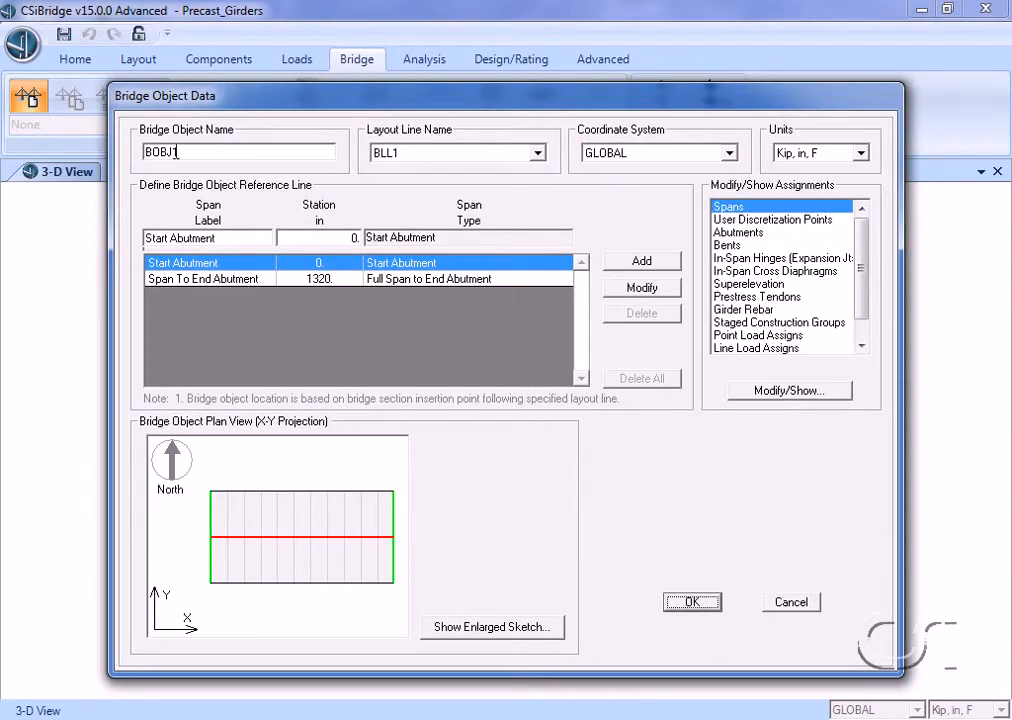
pyautogui.doubleClick(145, 152)
pyautogui.write('Bridge_Object')
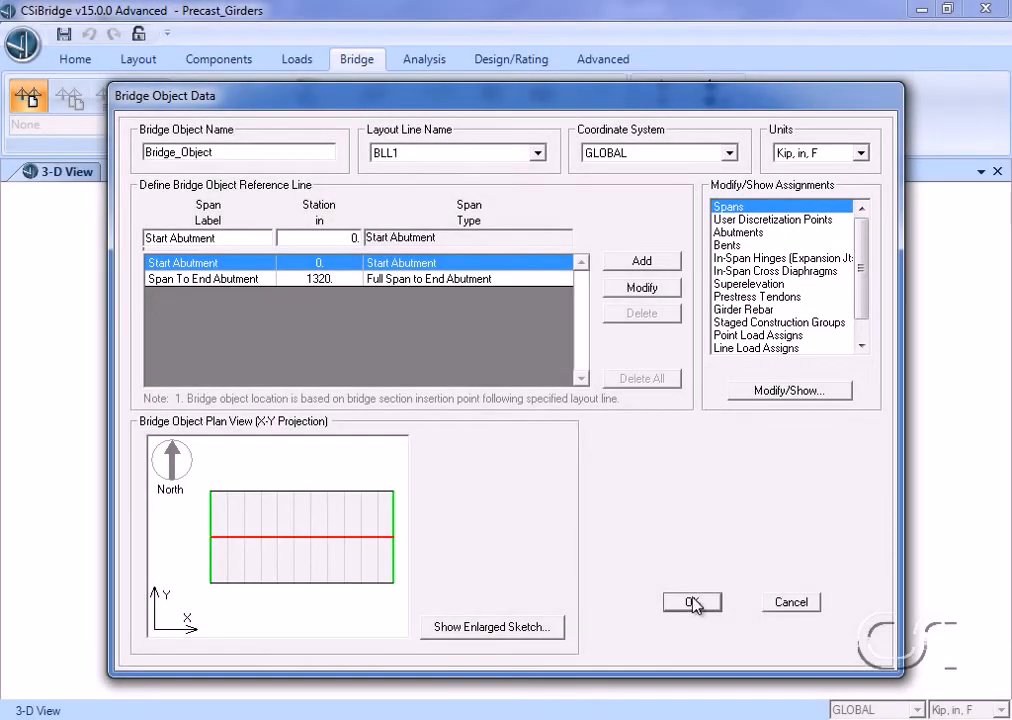
pyautogui.click(691, 602)
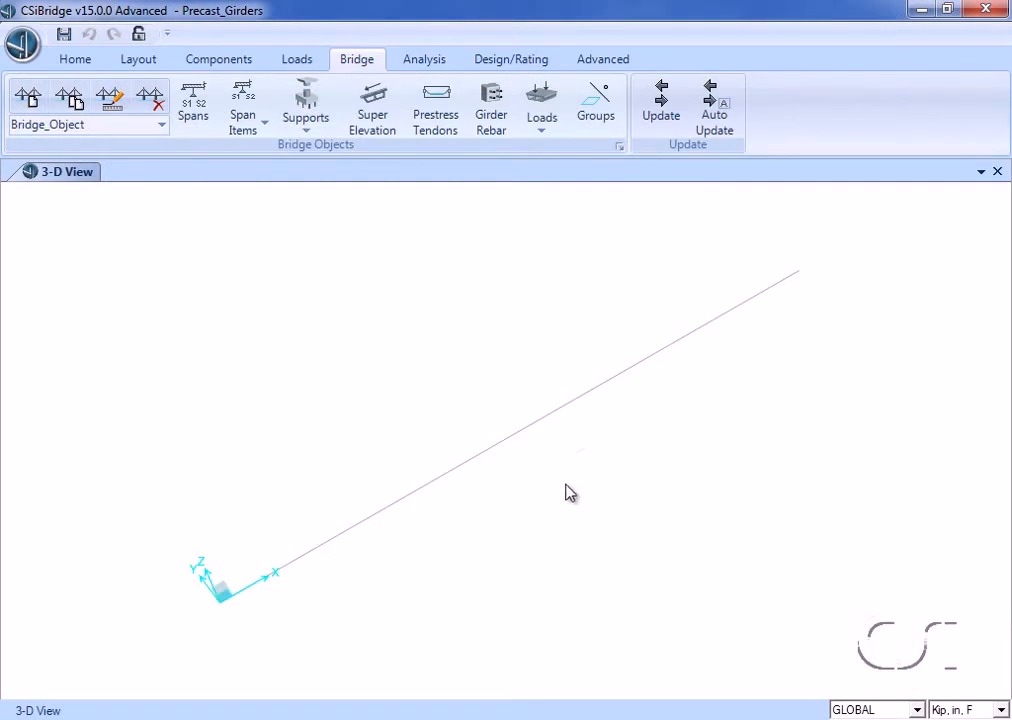
# Step: Review the deck section assigned to the bridge object's span and the available span items
pyautogui.click(211, 112)
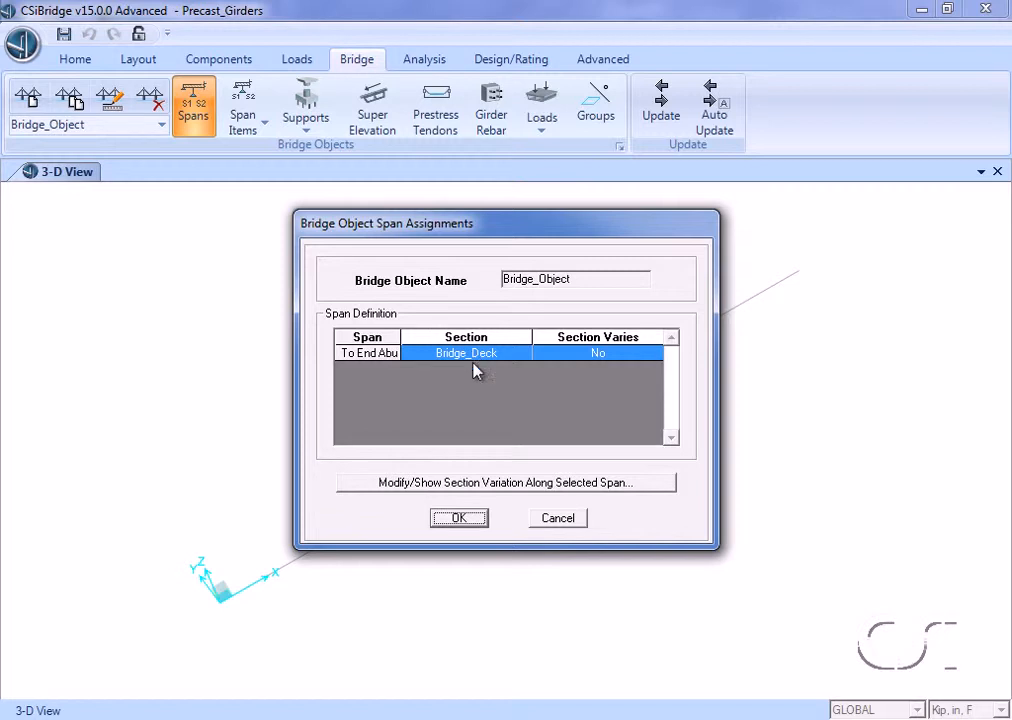
pyautogui.click(459, 518)
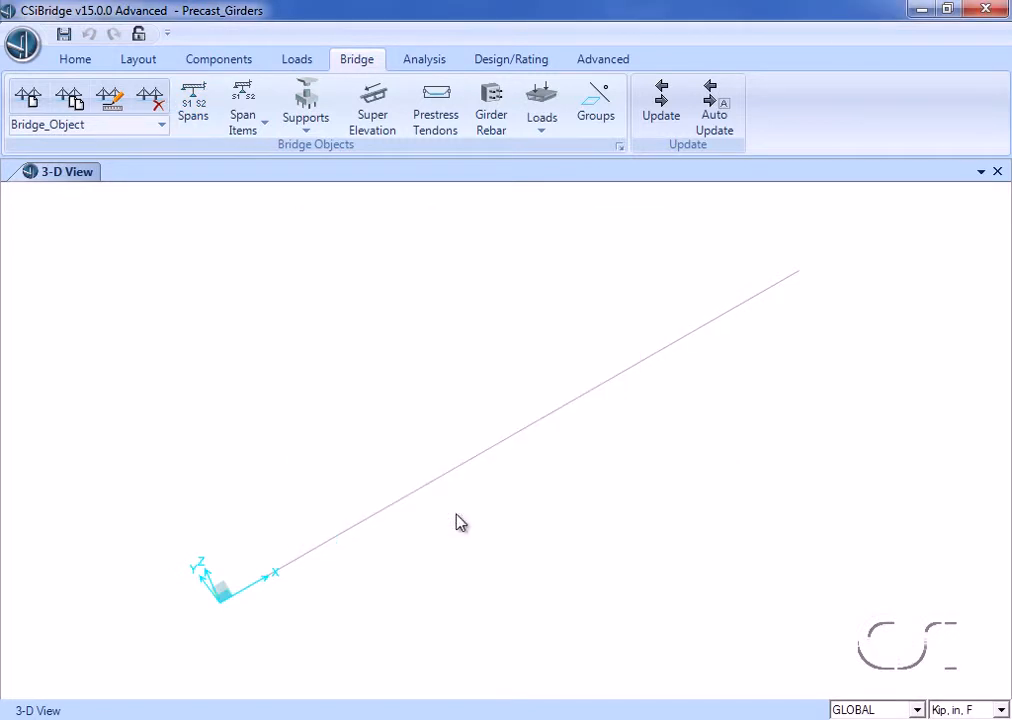
pyautogui.click(261, 119)
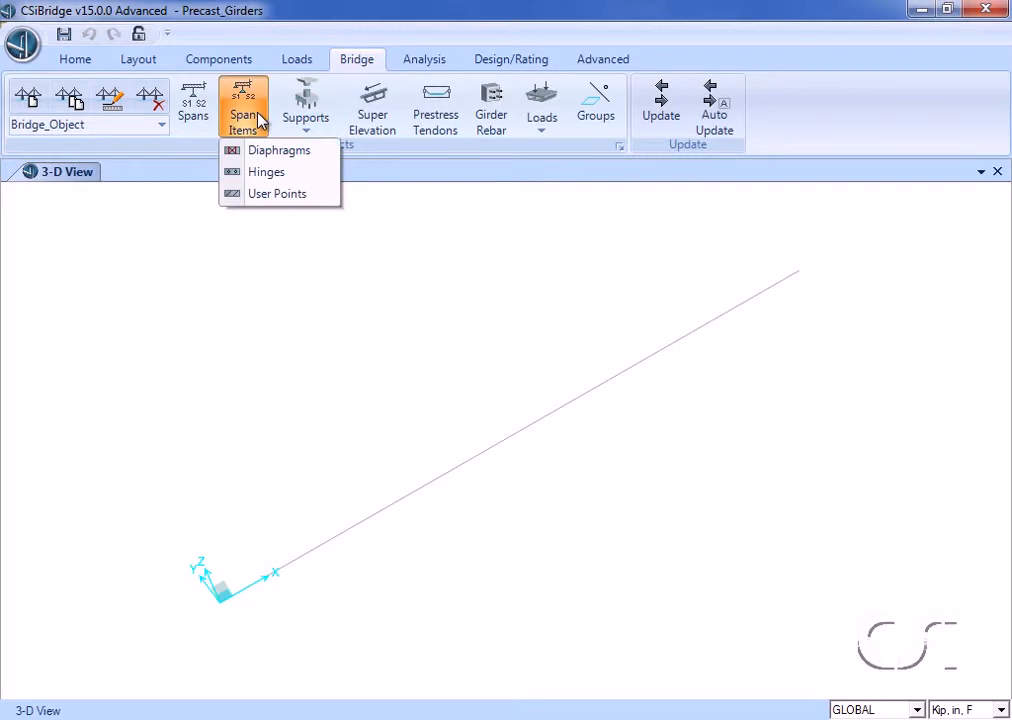
pyautogui.click(264, 118)
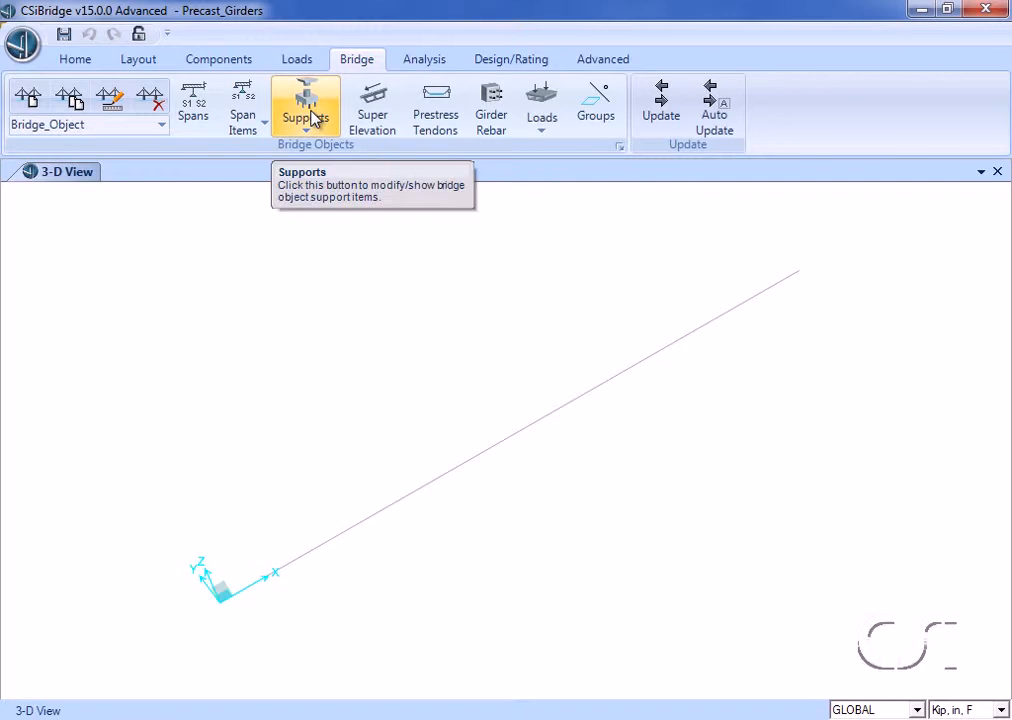
# Step: Set the start abutment's substructure elevation to -120 in and its bearing elevation at the layout line to -96 in
pyautogui.click(315, 119)
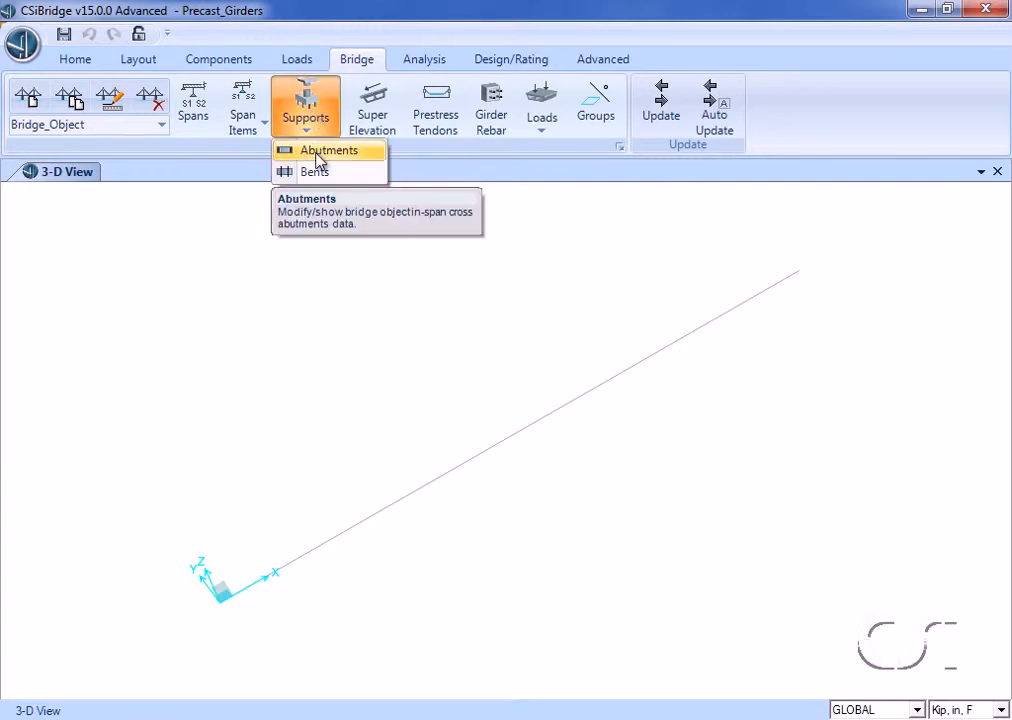
pyautogui.click(319, 152)
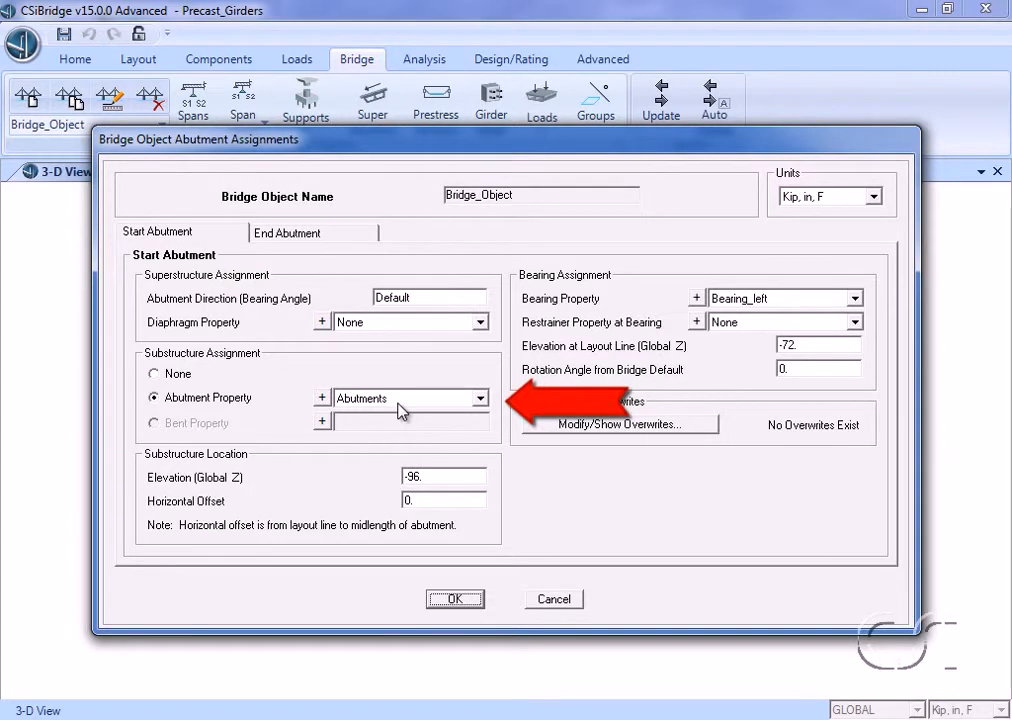
pyautogui.doubleClick(425, 470)
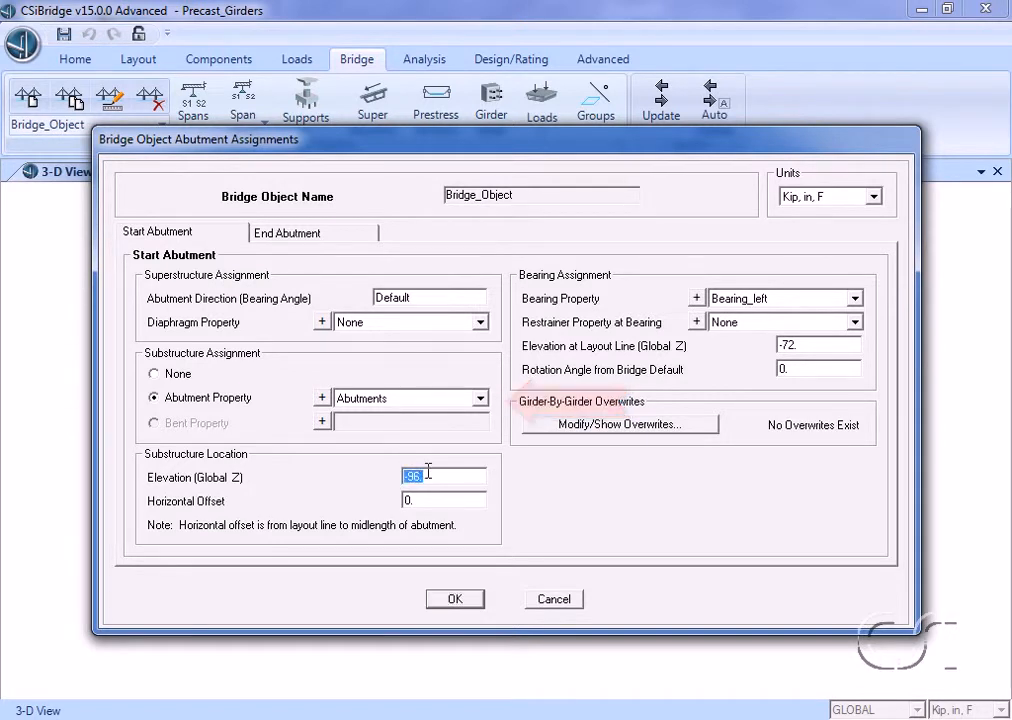
pyautogui.write('-120')
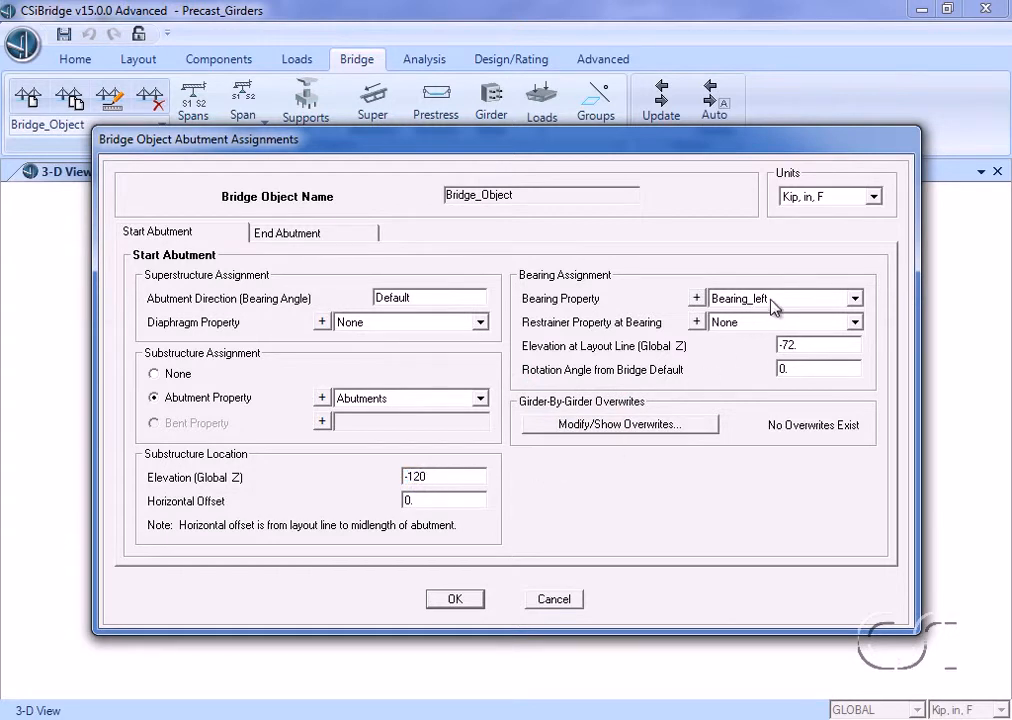
pyautogui.doubleClick(811, 346)
pyautogui.write('-96')
# Step: Assign Bearing_right to the end abutment, with substructure elevation -120 in and bearing elevation -96 in, and accept the abutment assignments
pyautogui.click(310, 238)
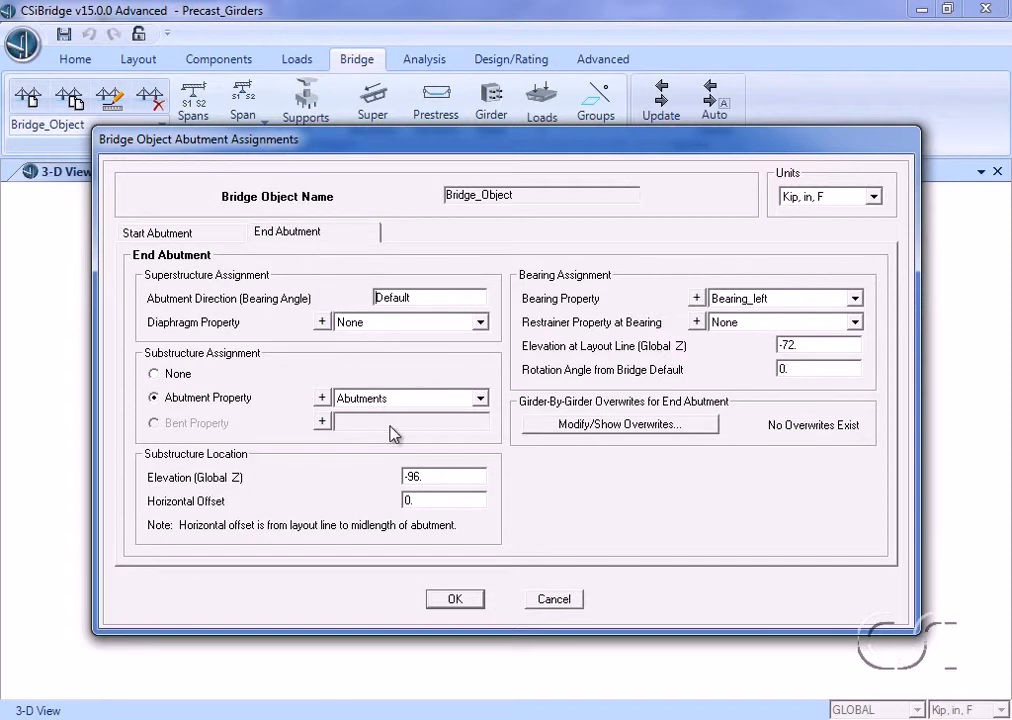
pyautogui.doubleClick(432, 474)
pyautogui.write('-120')
pyautogui.click(712, 298)
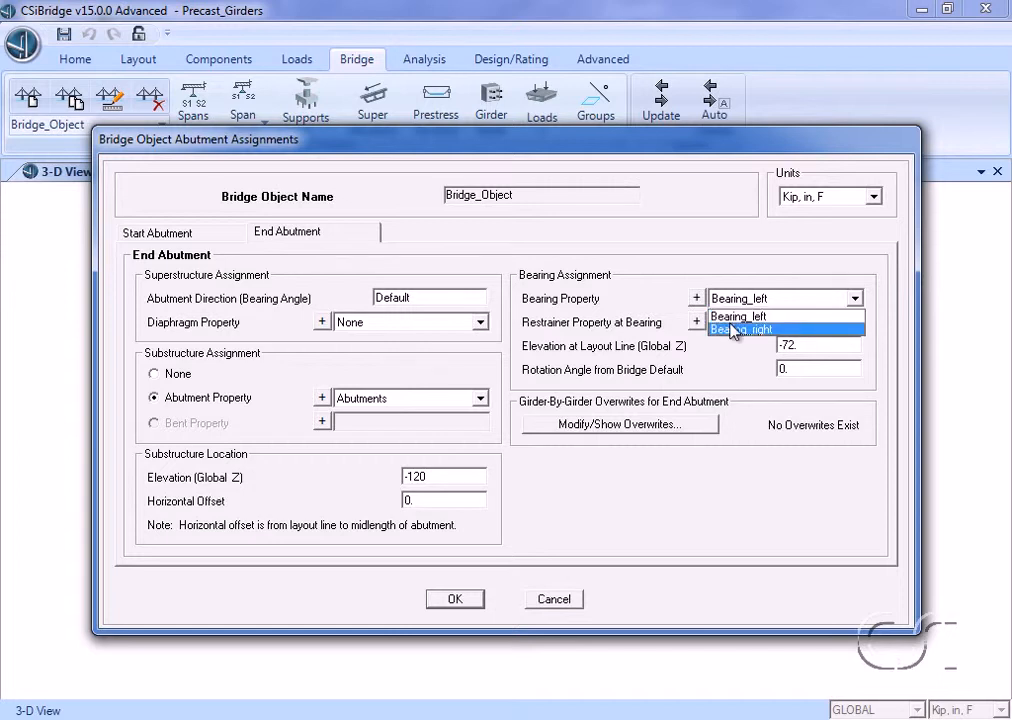
pyautogui.click(735, 330)
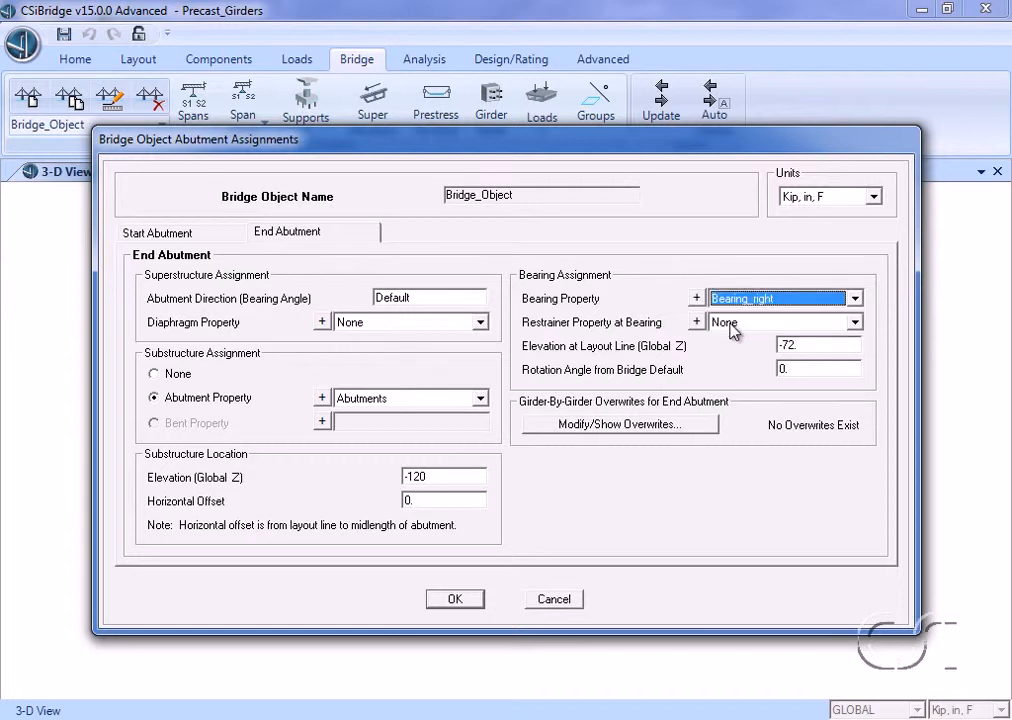
pyautogui.doubleClick(800, 345)
pyautogui.write('-96')
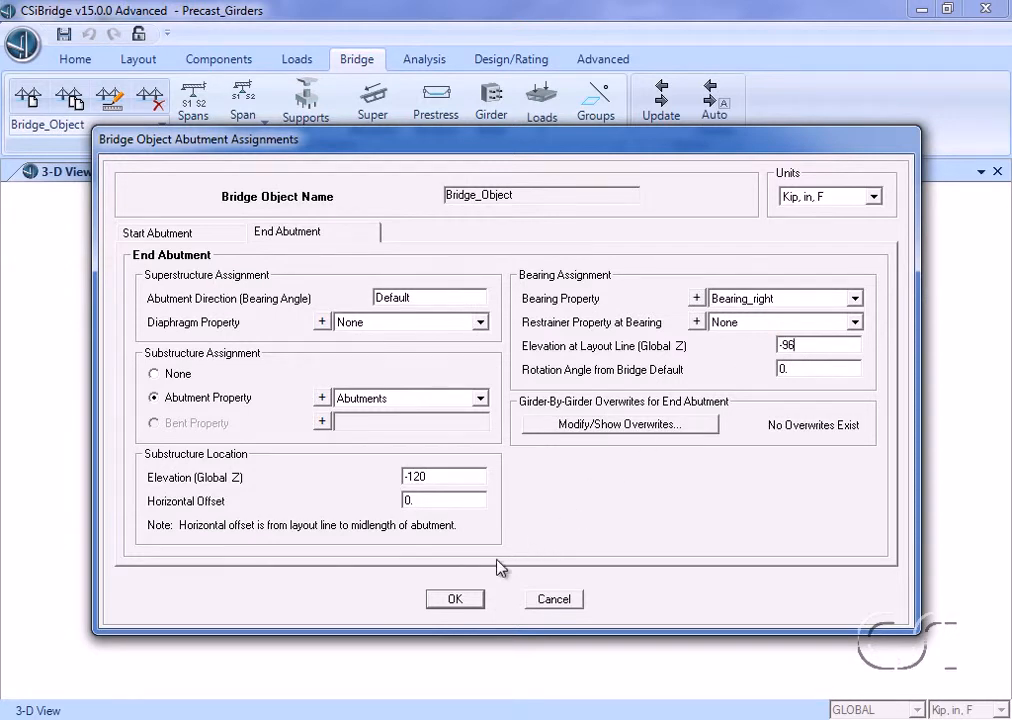
pyautogui.click(458, 601)
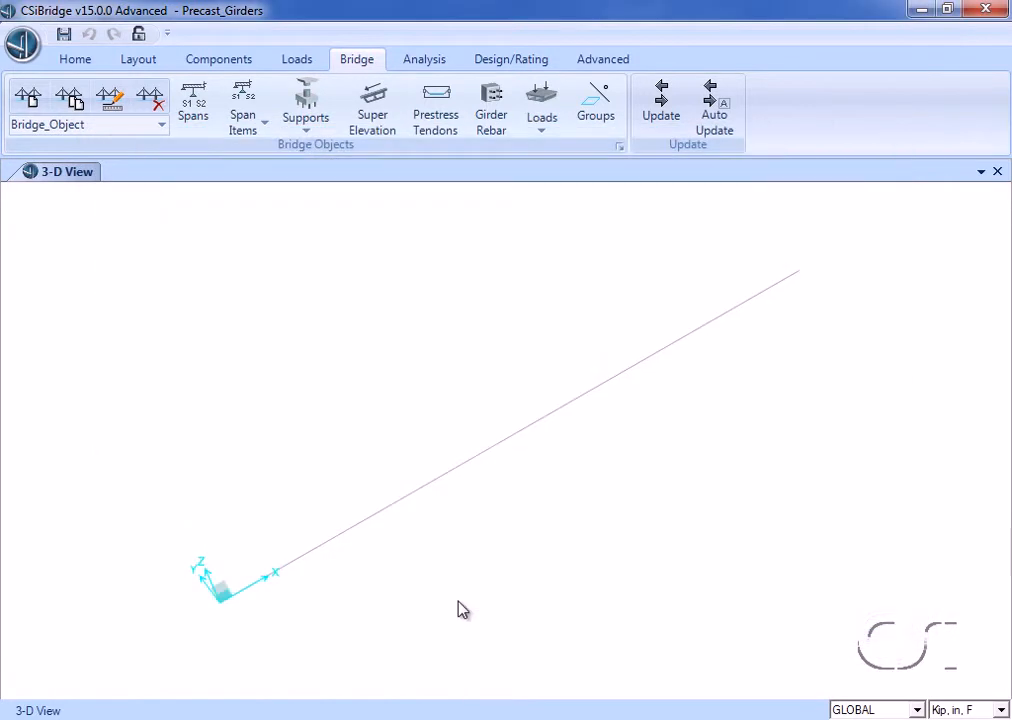
# Step: Add a prestress tendon named TENDON1 to the bridge object and assign it to the Prestress load pattern
pyautogui.click(444, 132)
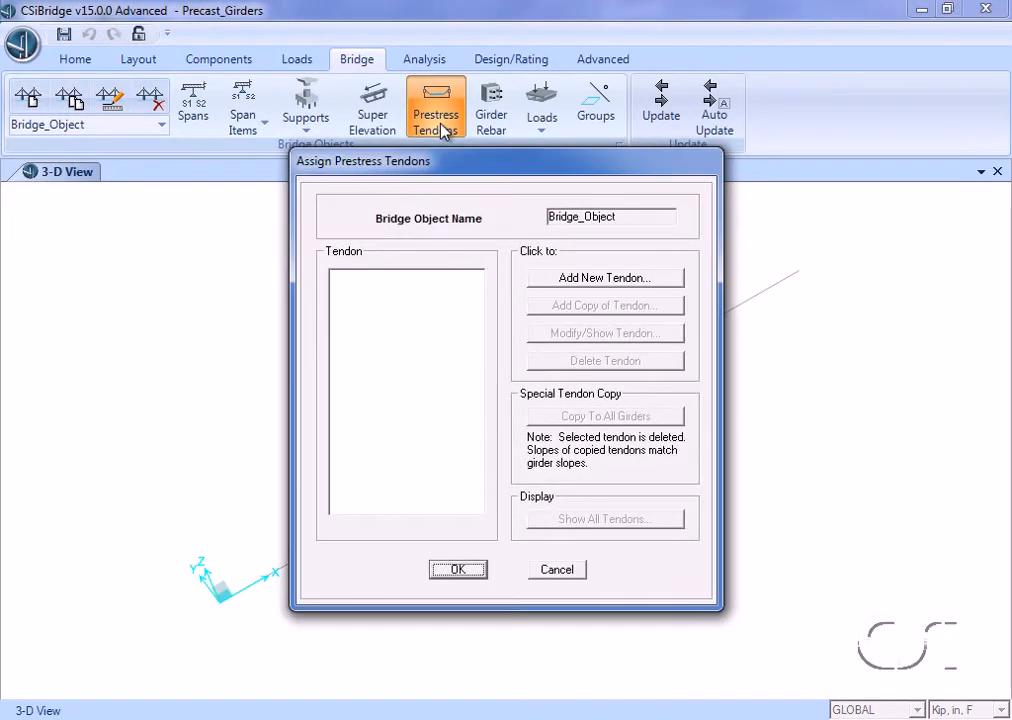
pyautogui.click(553, 277)
pyautogui.moveTo(334, 151); pyautogui.dragTo(243, 153)
pyautogui.write('TENDON1')
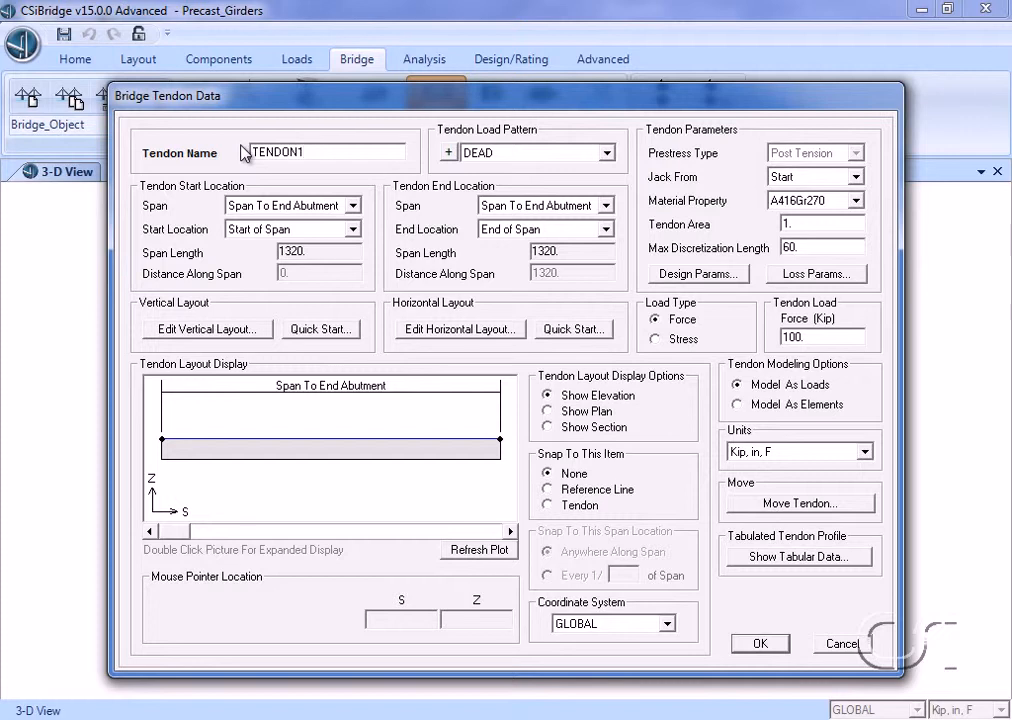
pyautogui.click(514, 157)
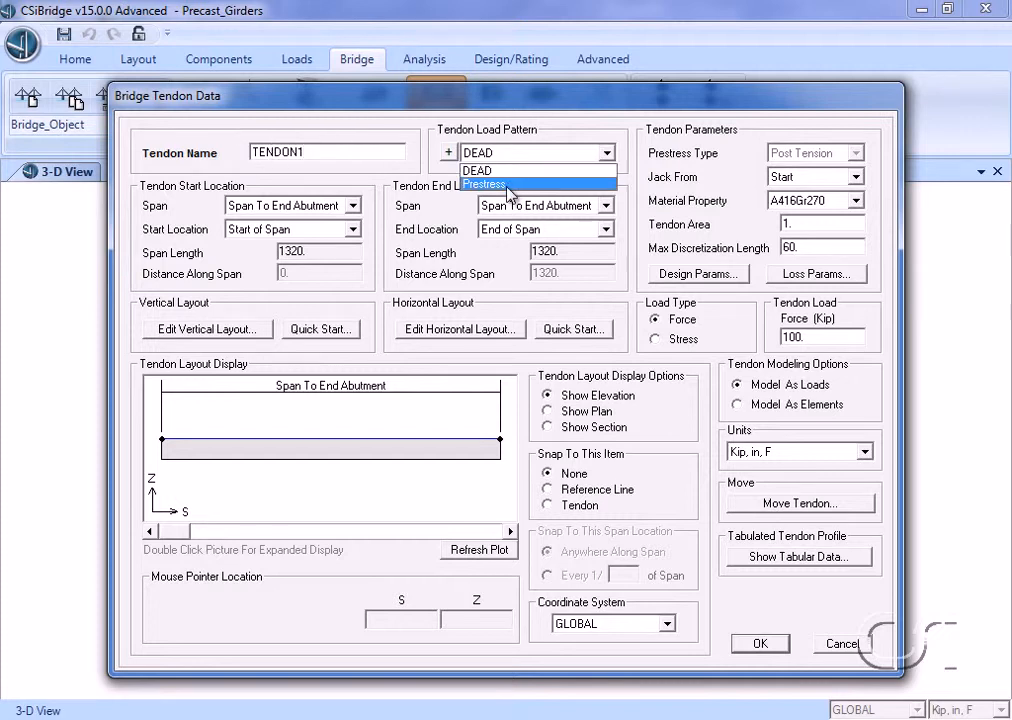
pyautogui.click(510, 185)
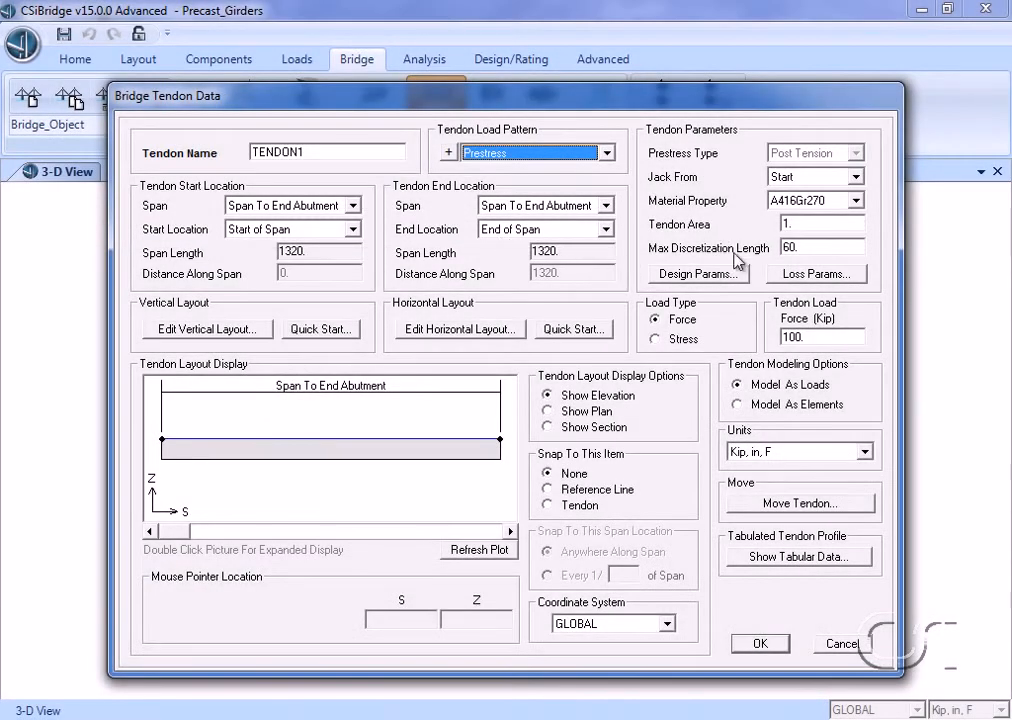
# Step: Set TENDON1's area to 6.732 and its force to 400 Kip, and model the tendon as elements
pyautogui.click(797, 224)
pyautogui.write('6.73')
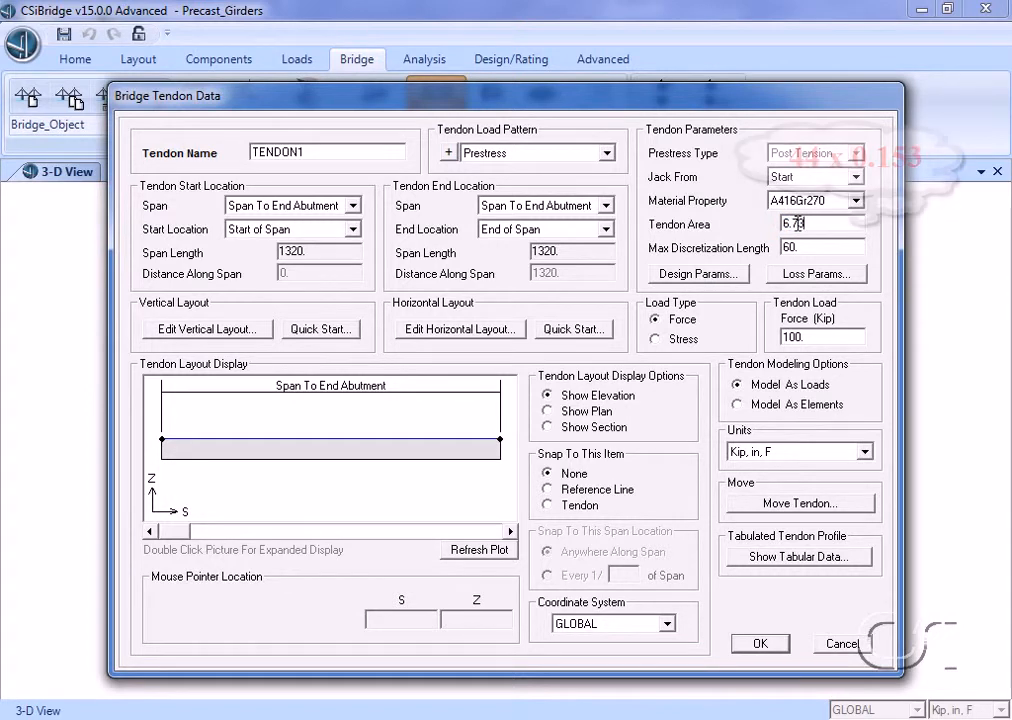
pyautogui.write('2')
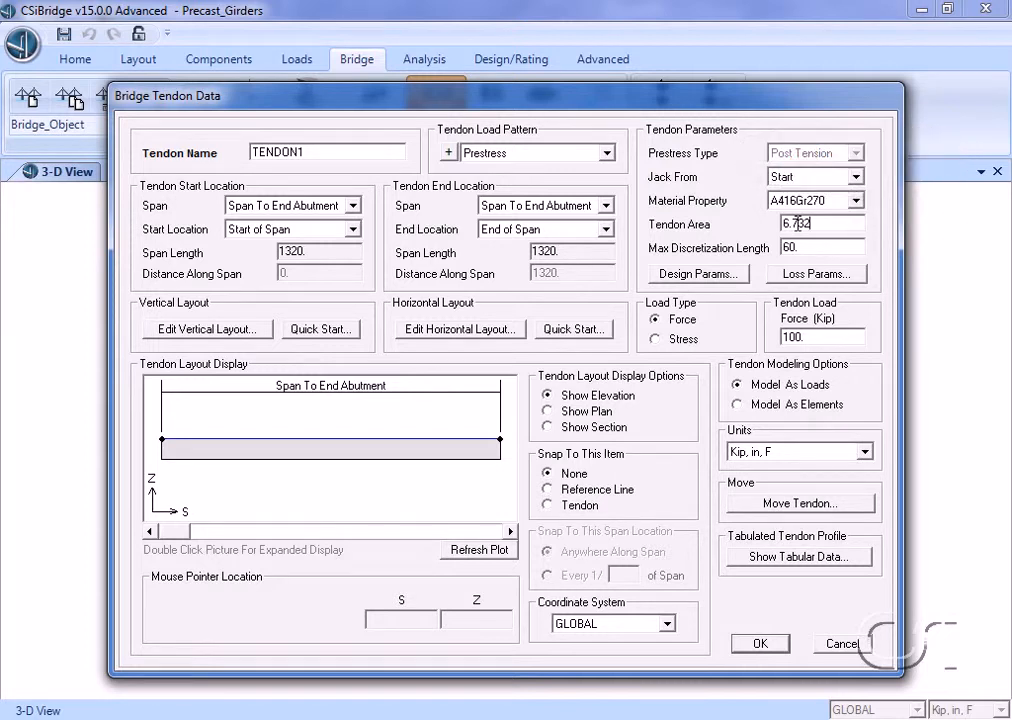
pyautogui.doubleClick(808, 340)
pyautogui.write('400')
pyautogui.click(738, 407)
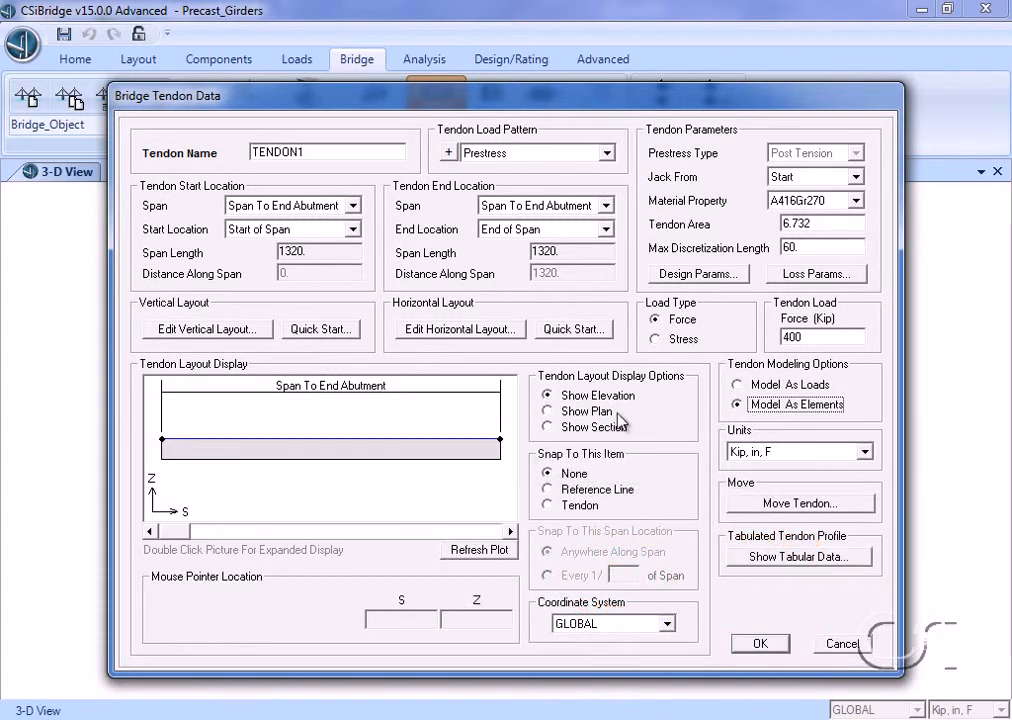
# Step: Apply the quick start profile Straight Tendon With Bends 1 to the tendon's vertical layout
pyautogui.click(341, 330)
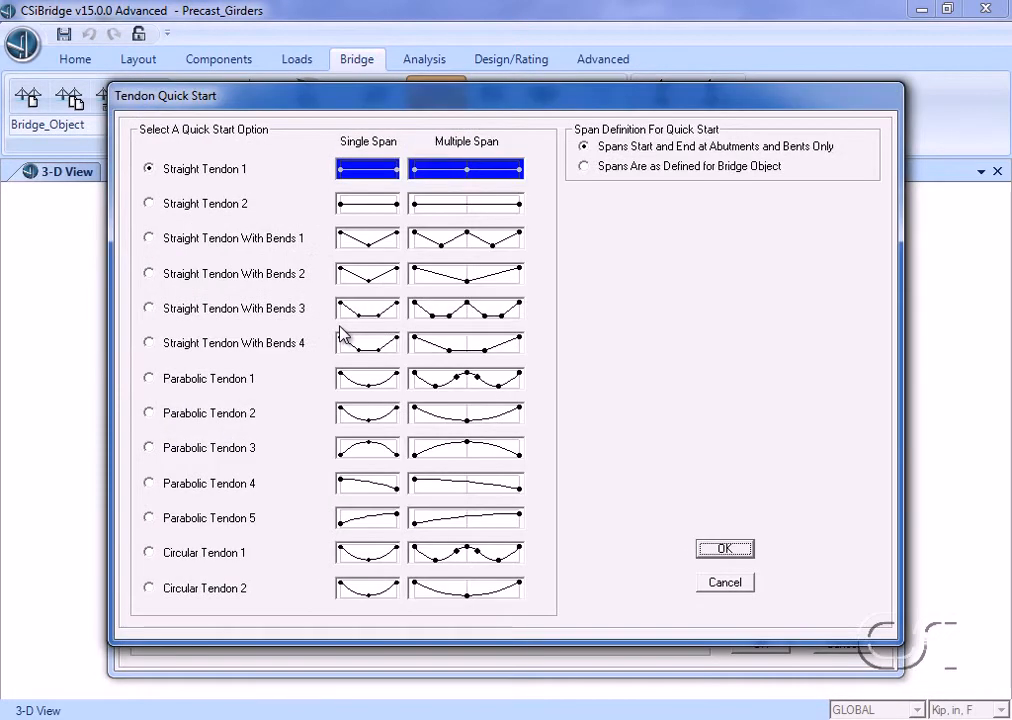
pyautogui.click(148, 239)
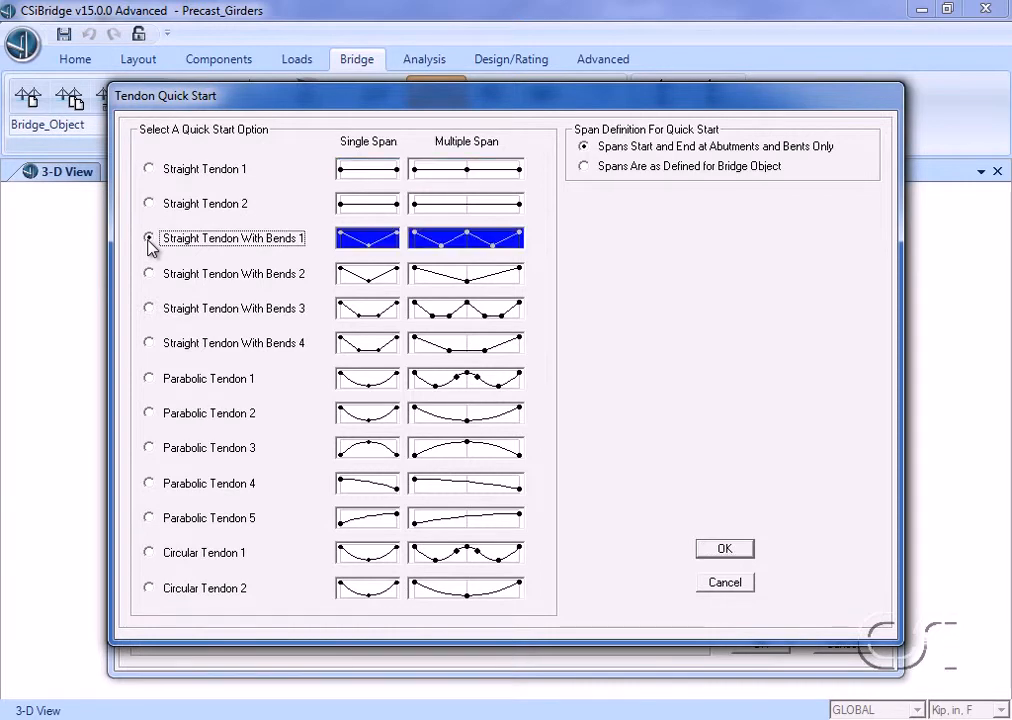
pyautogui.click(729, 551)
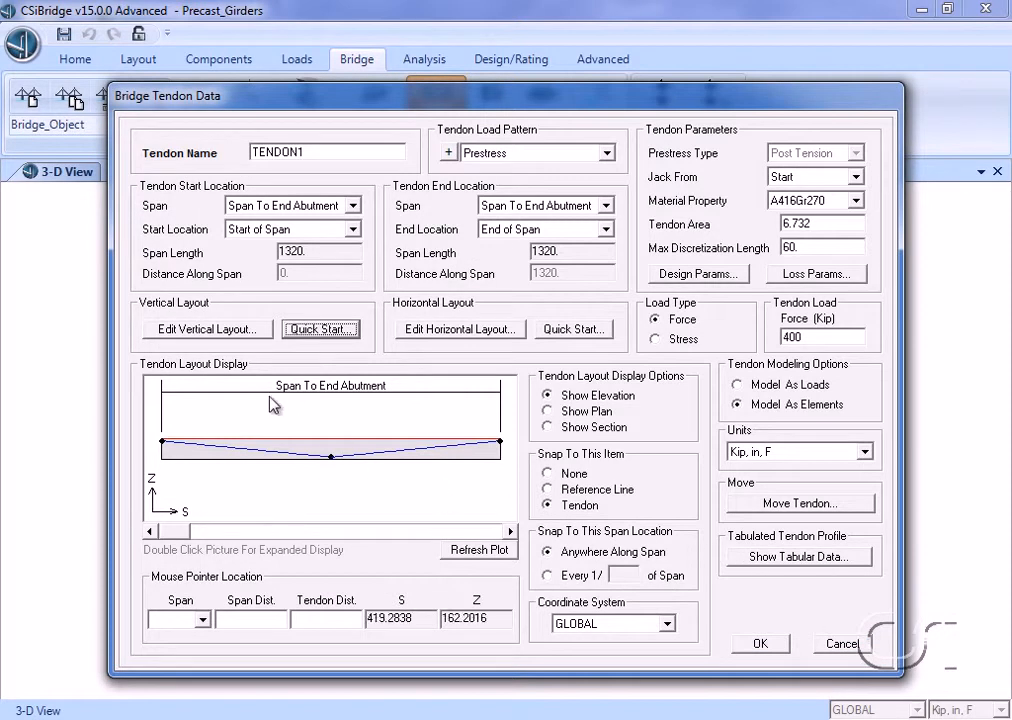
# Step: Set the vertical offset of the tendon's start and end points to -35 in and accept the tendon definition
pyautogui.click(221, 332)
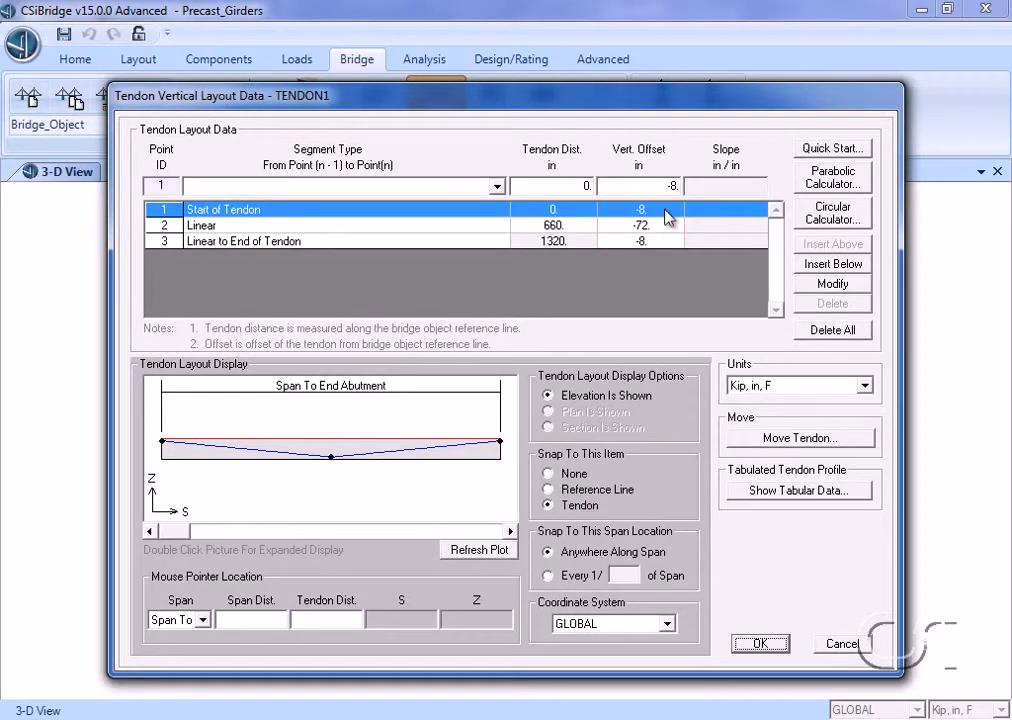
pyautogui.click(673, 187)
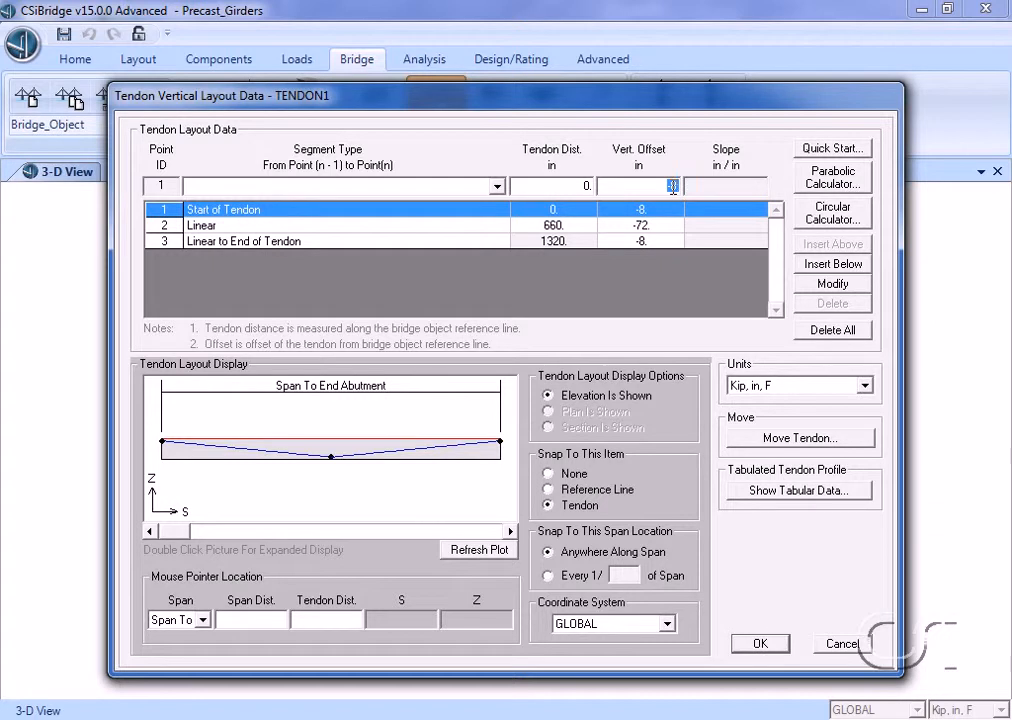
pyautogui.write('-36')
pyautogui.click(805, 284)
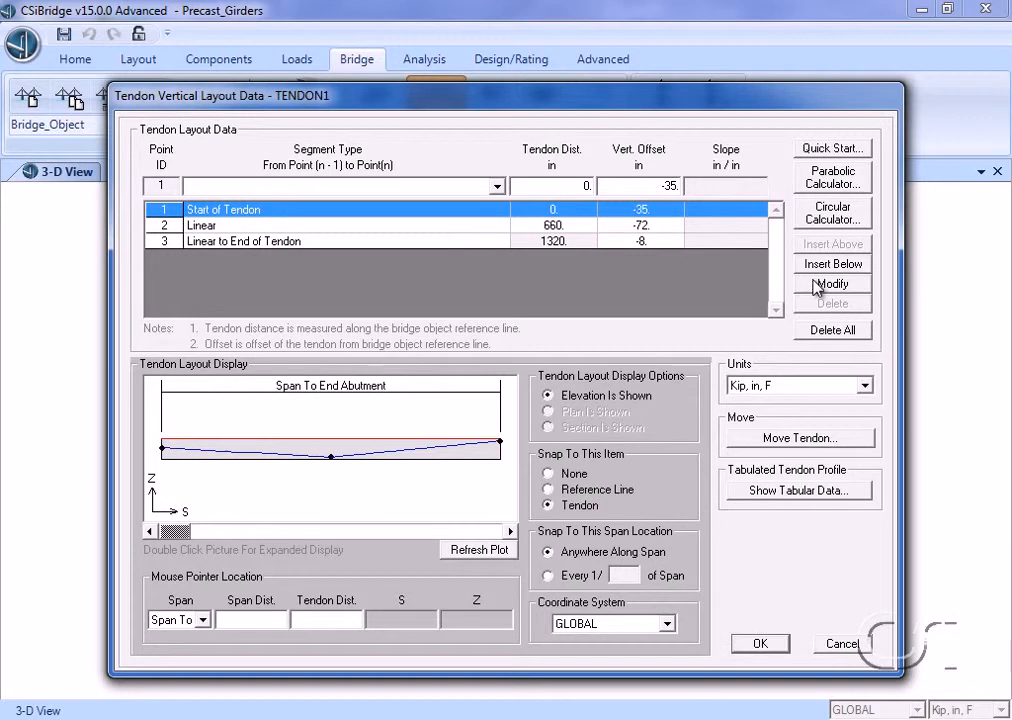
pyautogui.click(669, 241)
pyautogui.doubleClick(669, 186)
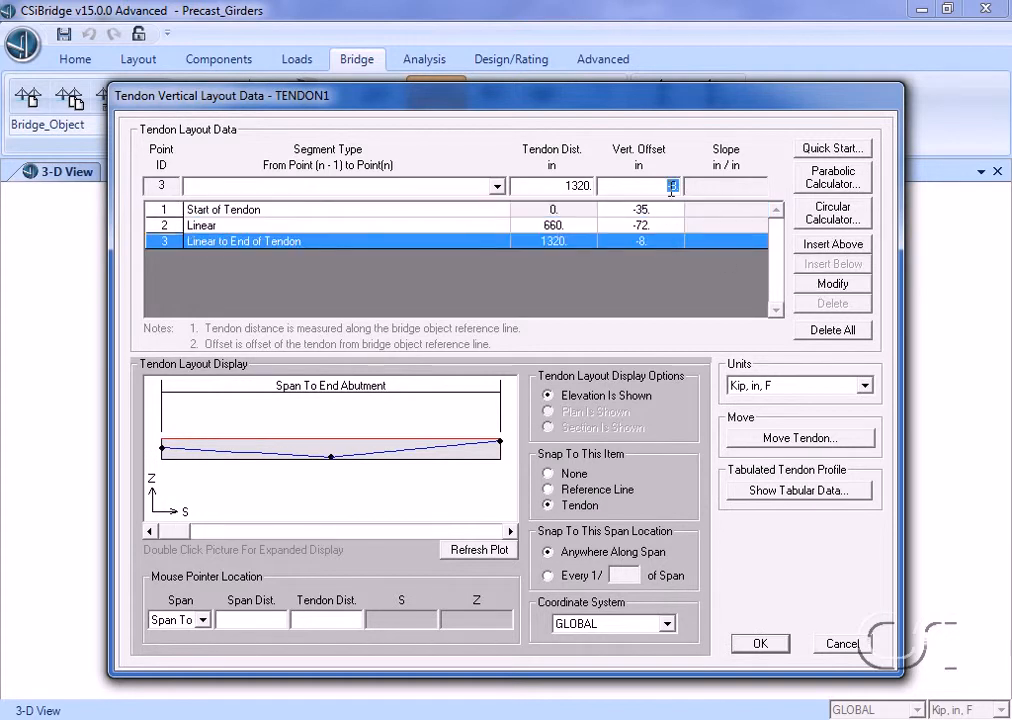
pyautogui.write('-35')
pyautogui.click(840, 286)
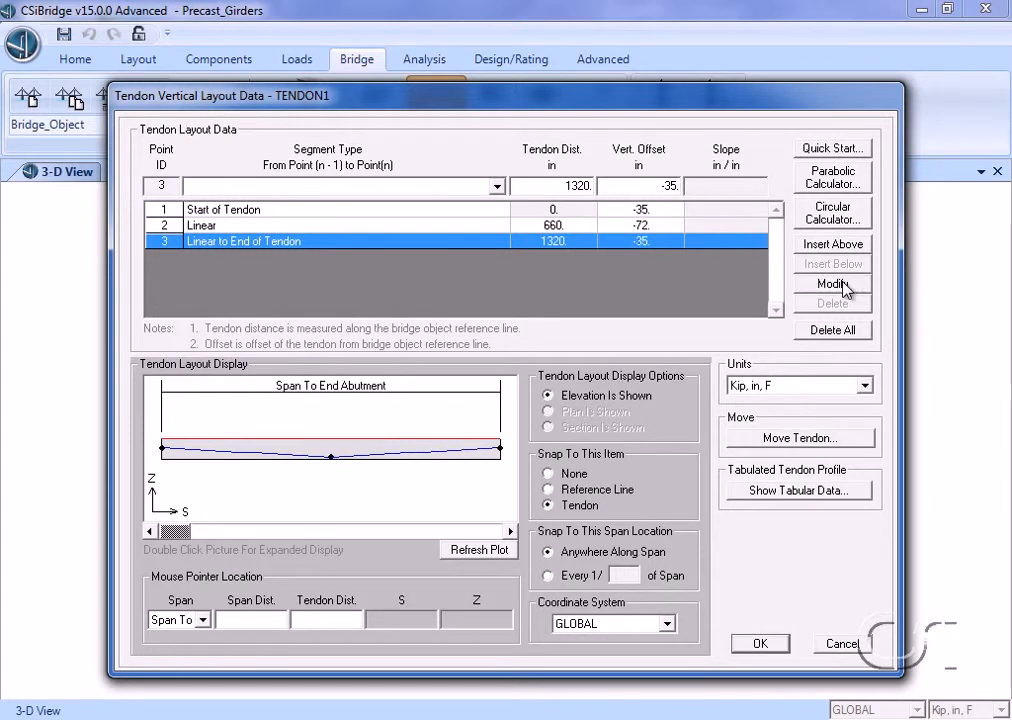
pyautogui.click(761, 645)
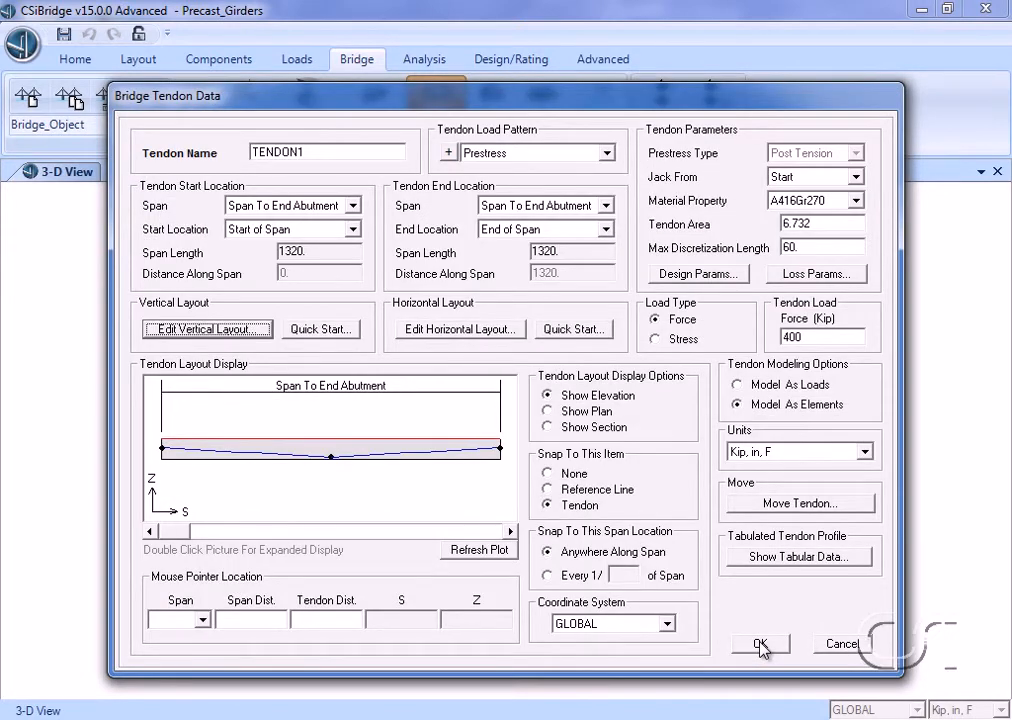
pyautogui.click(760, 644)
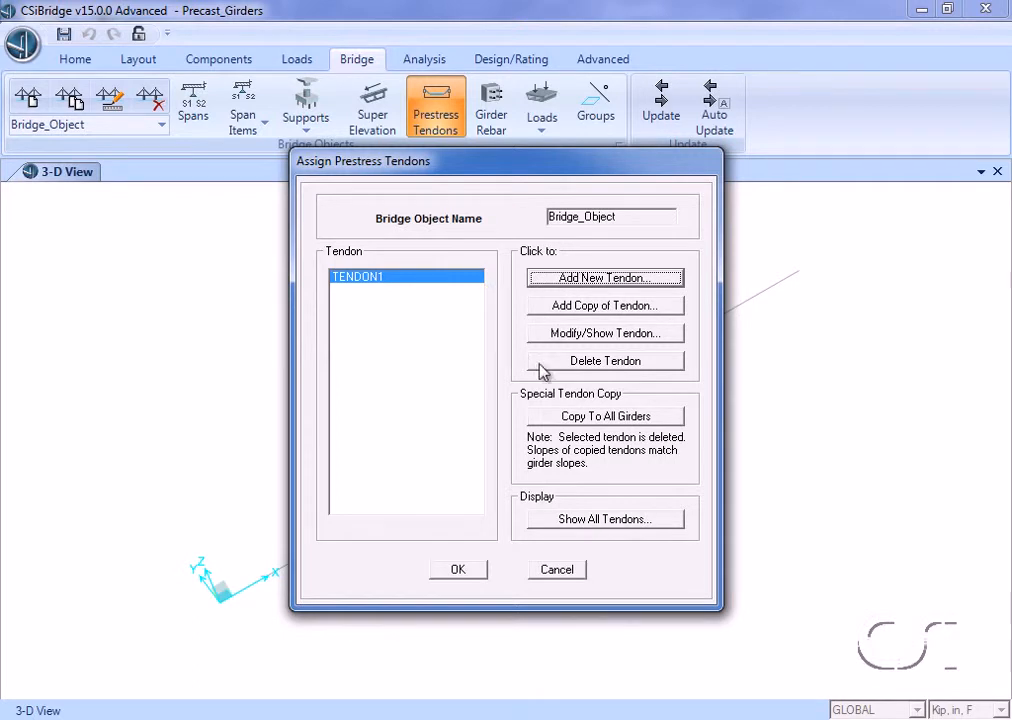
# Step: Copy TENDON1 to all girders, inspect all tendon layouts along the full span, and accept the tendon assignments
pyautogui.click(601, 421)
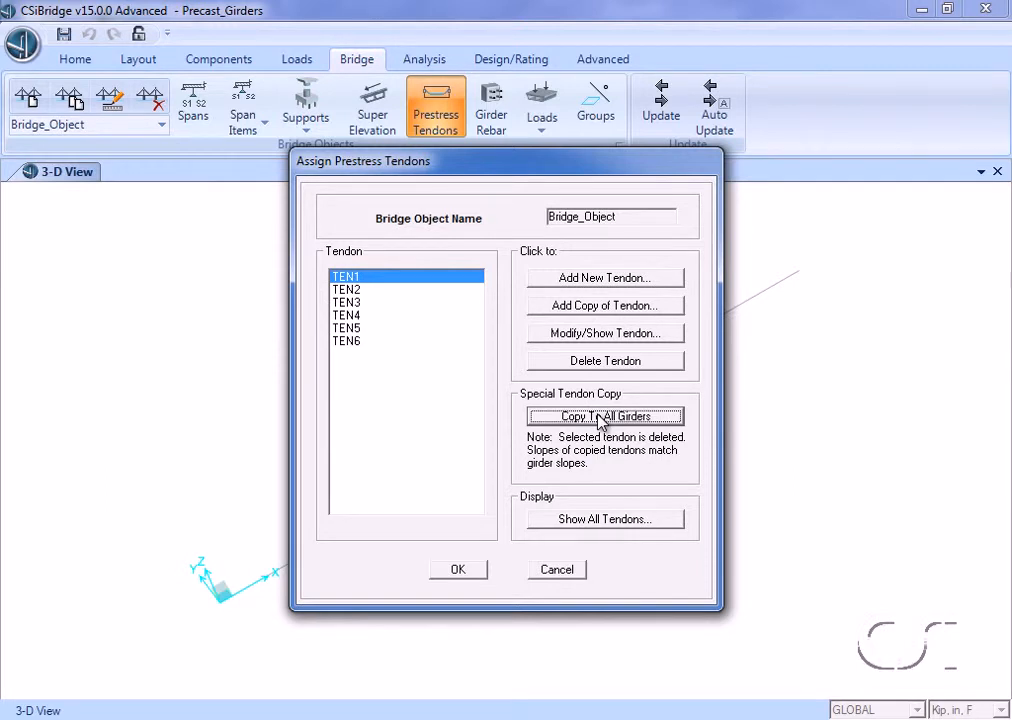
pyautogui.click(606, 519)
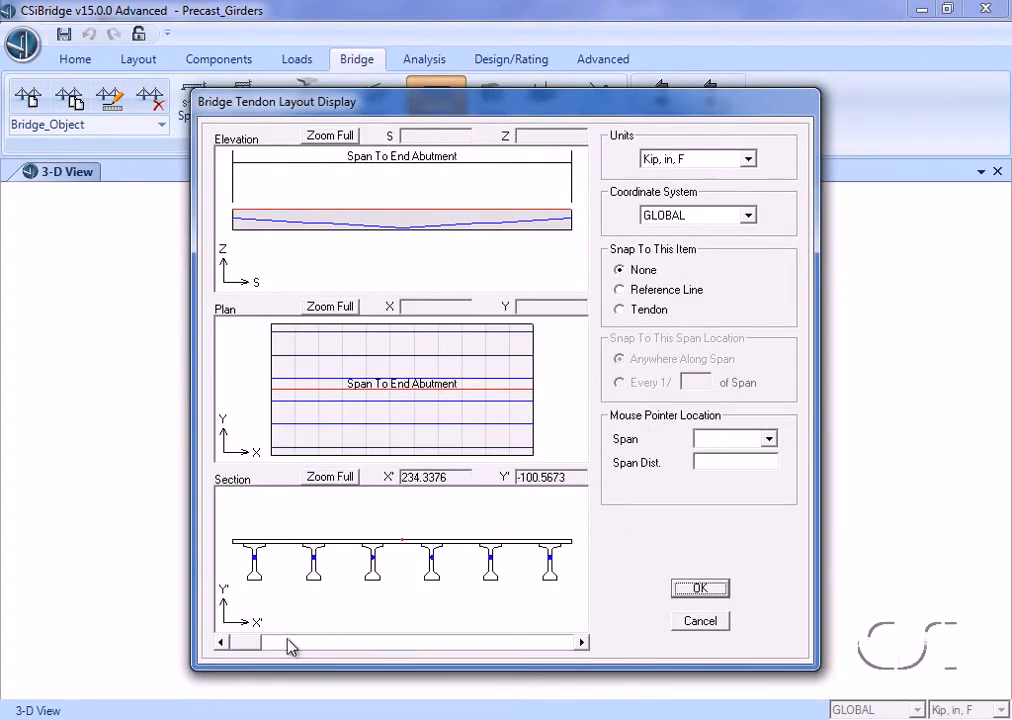
pyautogui.moveTo(259, 645); pyautogui.dragTo(581, 697)
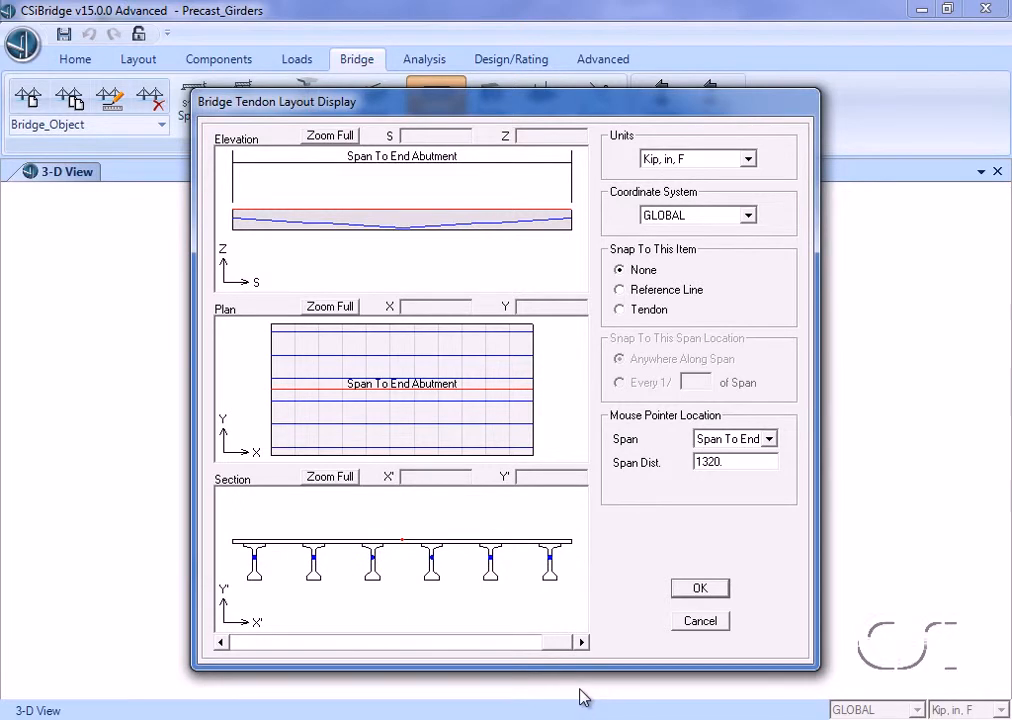
pyautogui.click(695, 590)
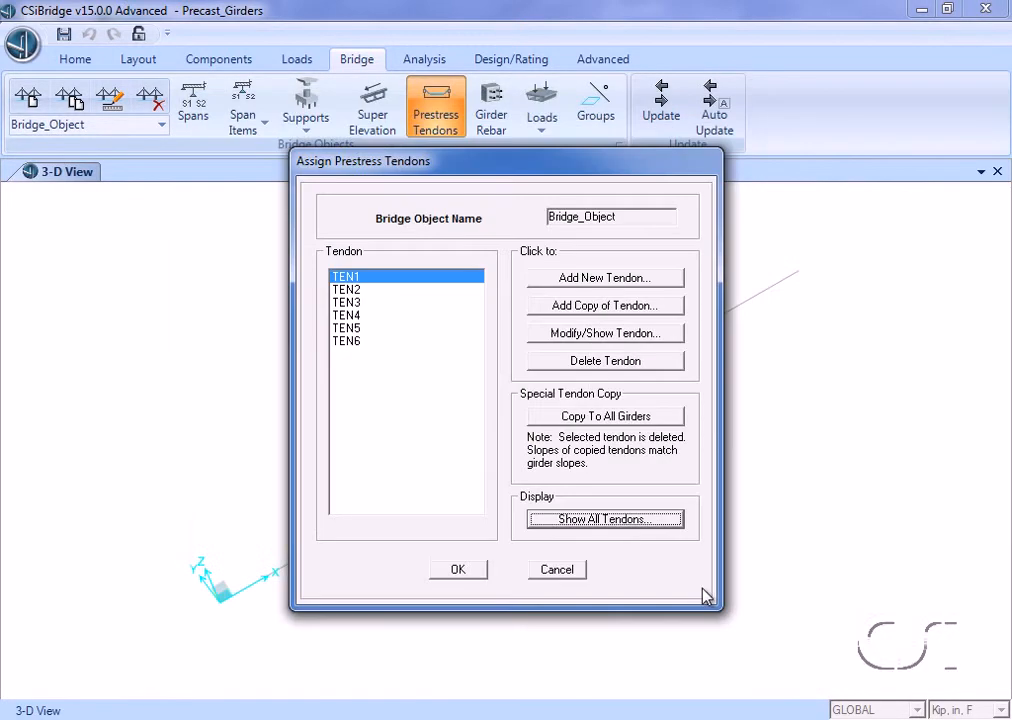
pyautogui.click(458, 572)
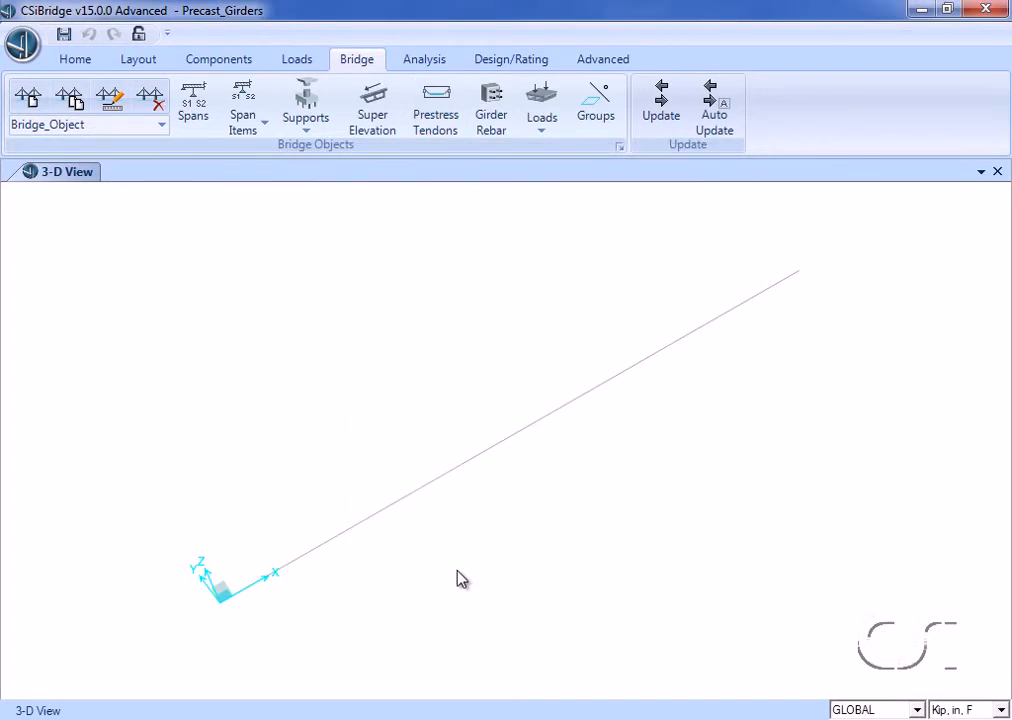
# Step: Update the linked model of Bridge_Object as an area object model with a preferred maximum submesh size of 48 in
pyautogui.click(678, 120)
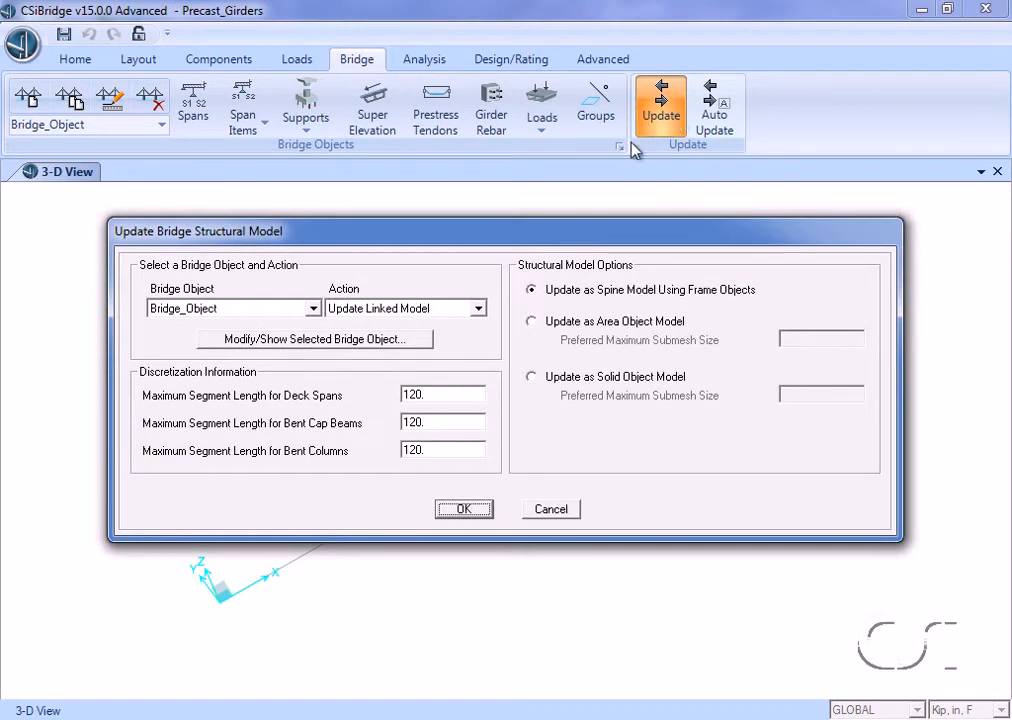
pyautogui.click(540, 324)
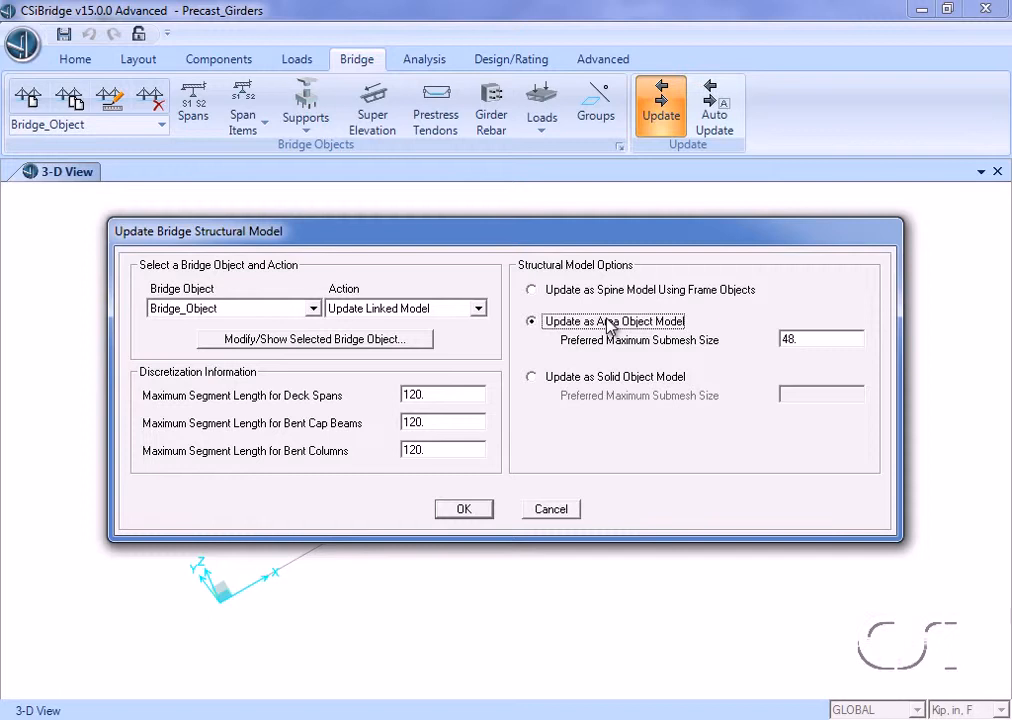
pyautogui.click(463, 510)
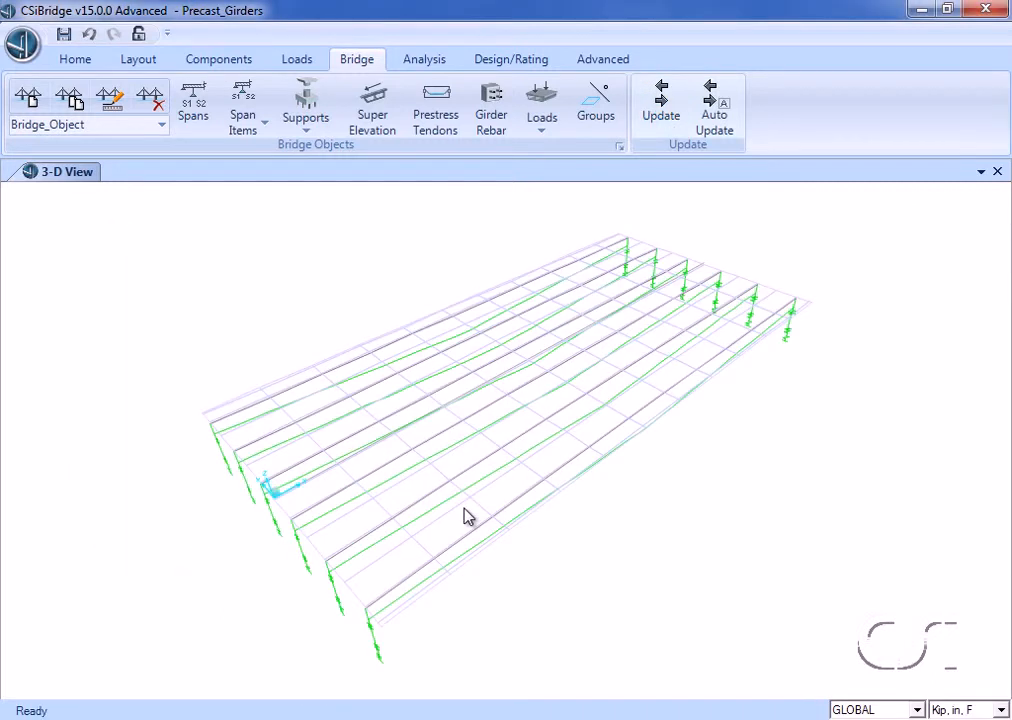
# Step: Update the linked model of Bridge_Object as a spine model using frame objects
pyautogui.click(659, 113)
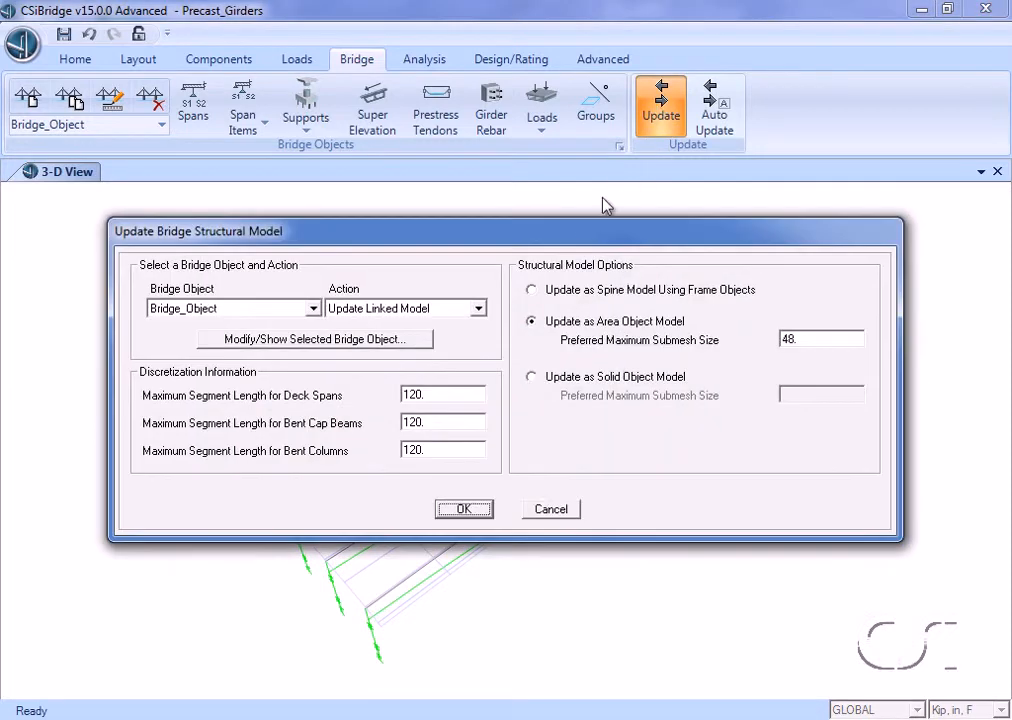
pyautogui.click(536, 291)
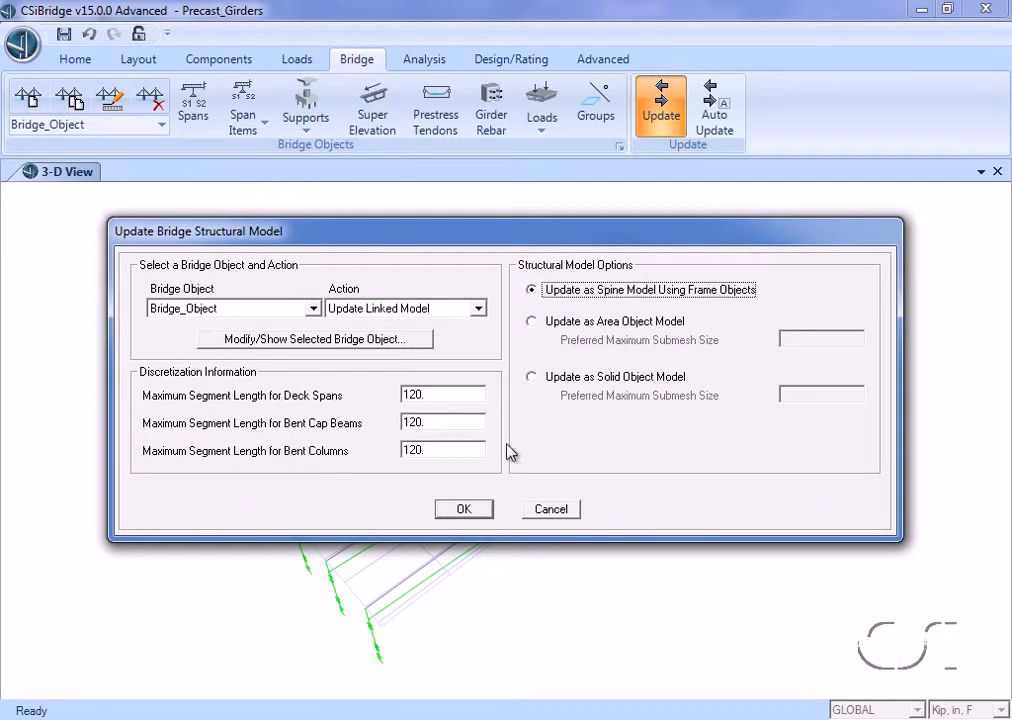
pyautogui.click(463, 509)
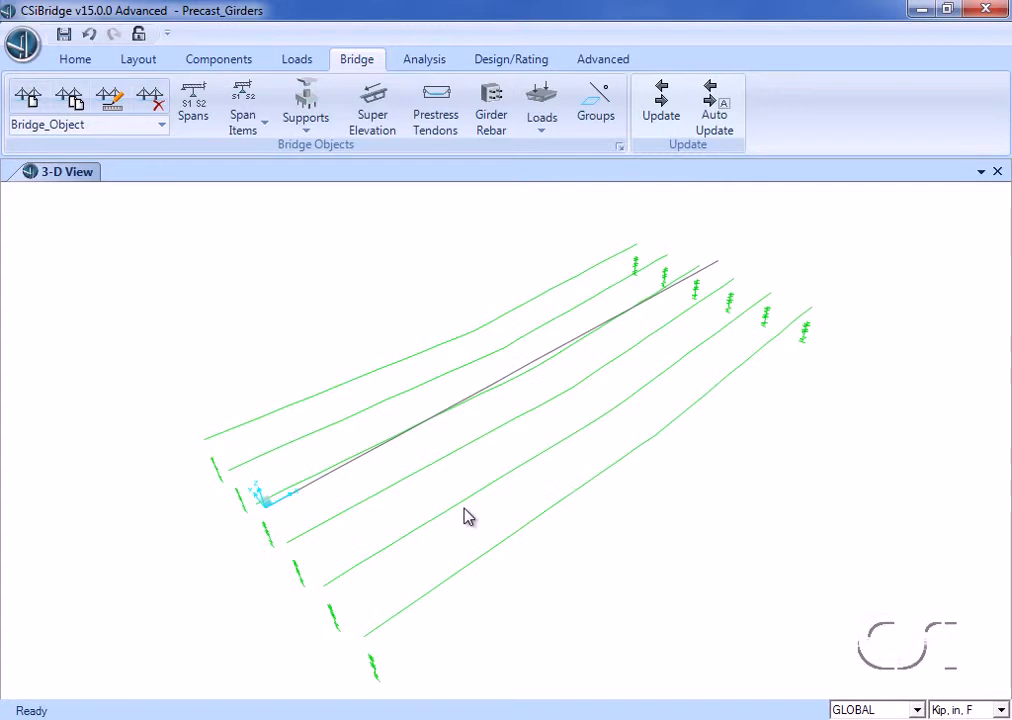
# Step: Display LANE1 on the bridge model with its lane width shown
pyautogui.click(76, 60)
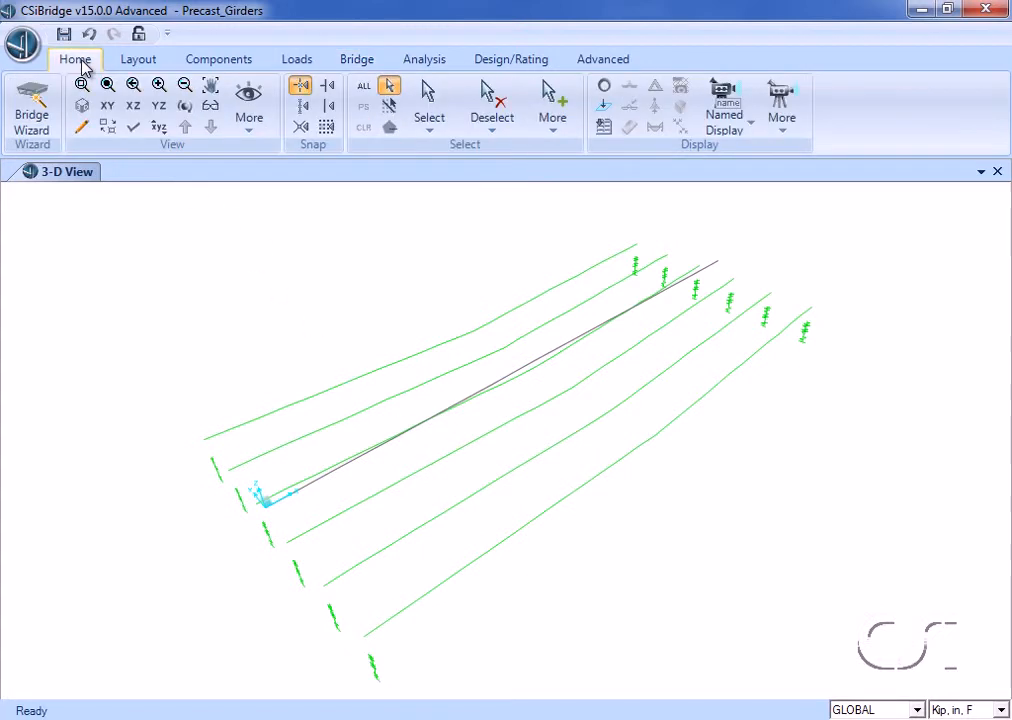
pyautogui.click(780, 108)
pyautogui.click(795, 199)
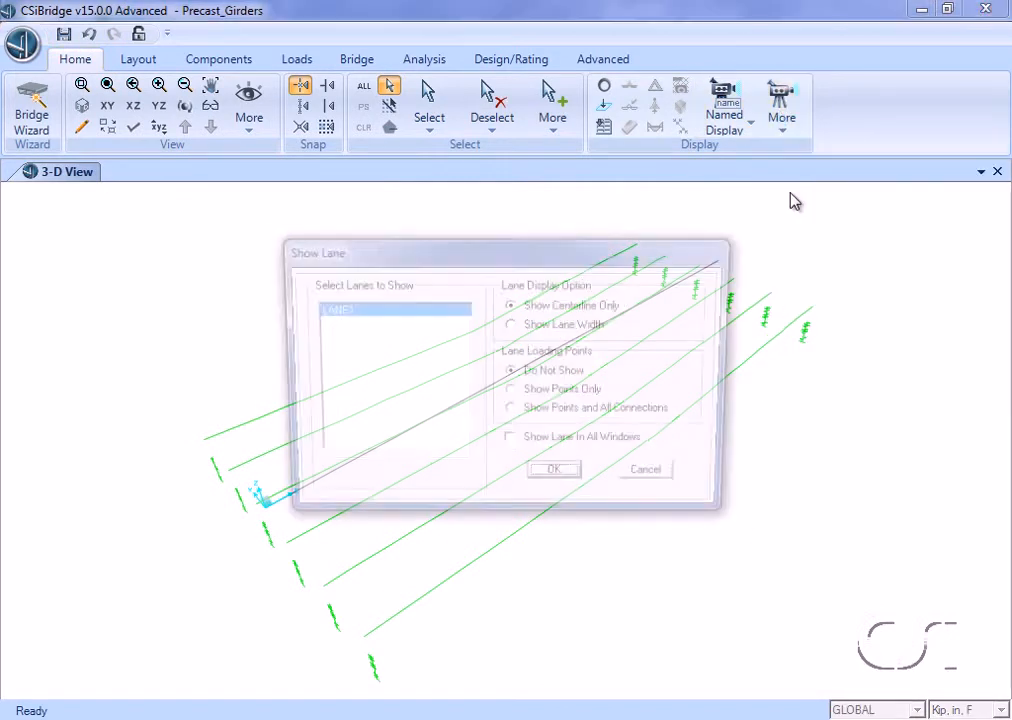
pyautogui.click(600, 326)
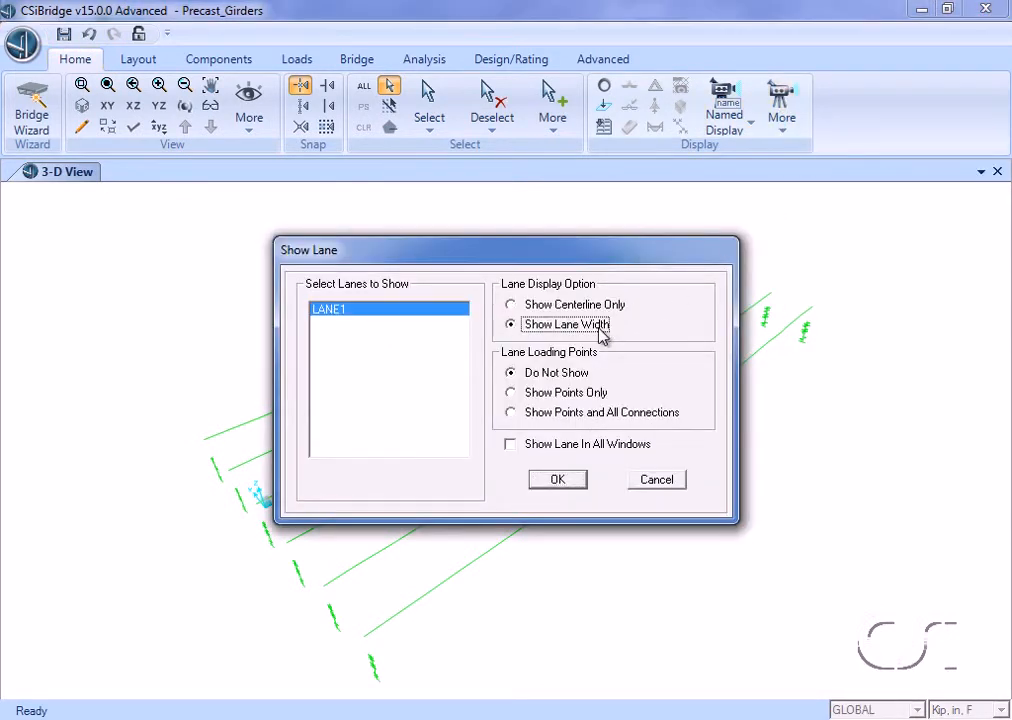
pyautogui.click(557, 480)
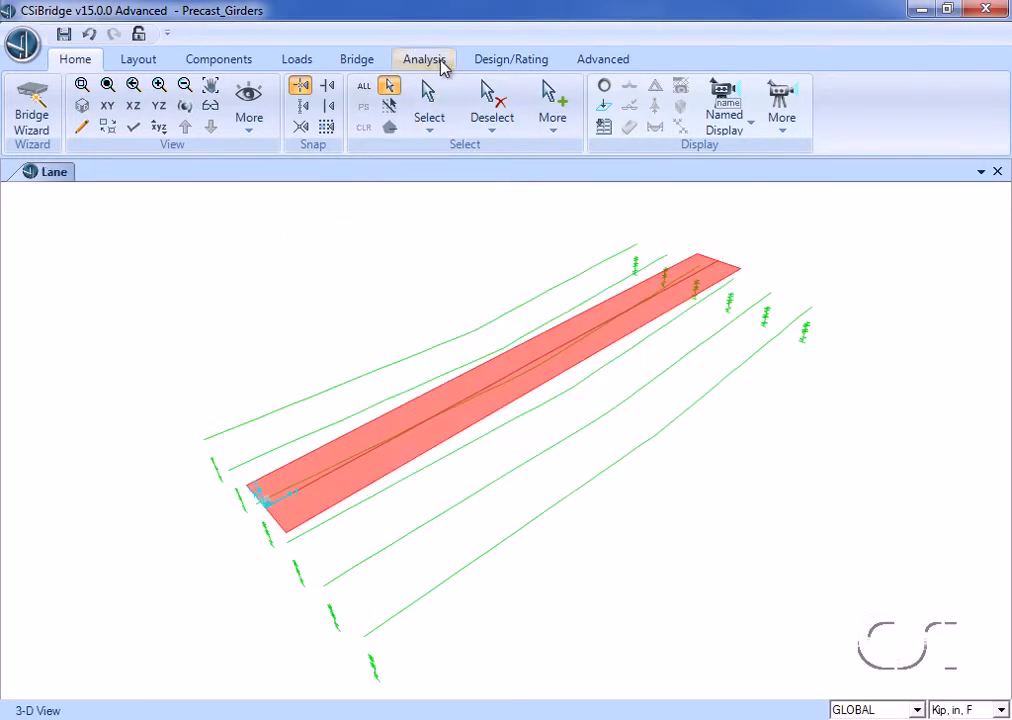
# Step: Delete the MODAL load case from the analysis load cases
pyautogui.click(443, 66)
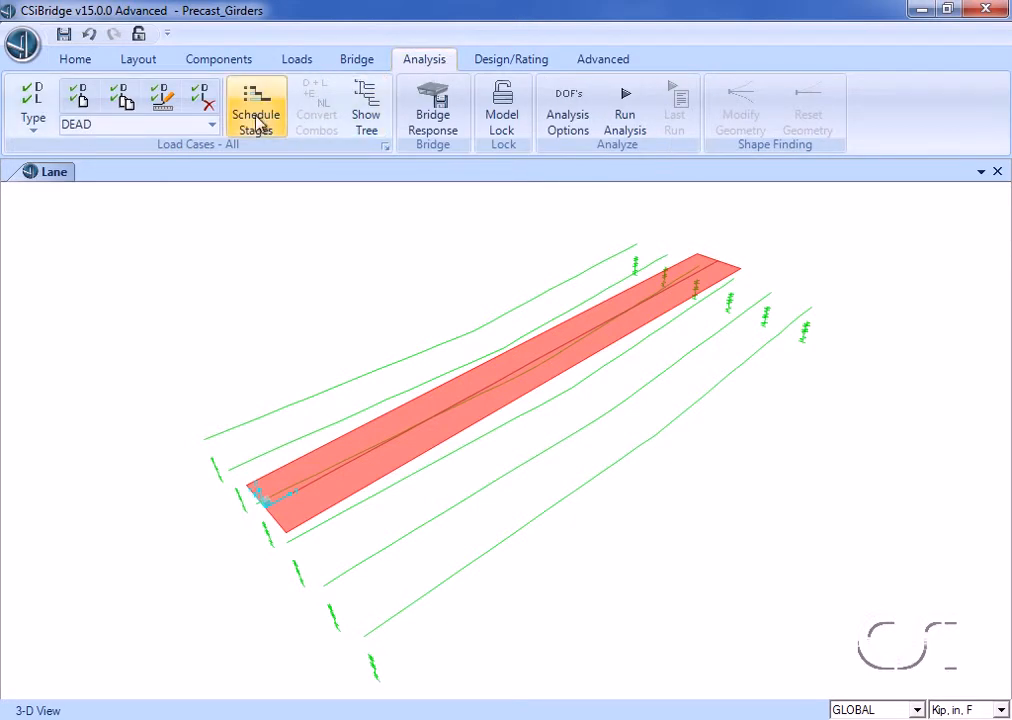
pyautogui.click(213, 125)
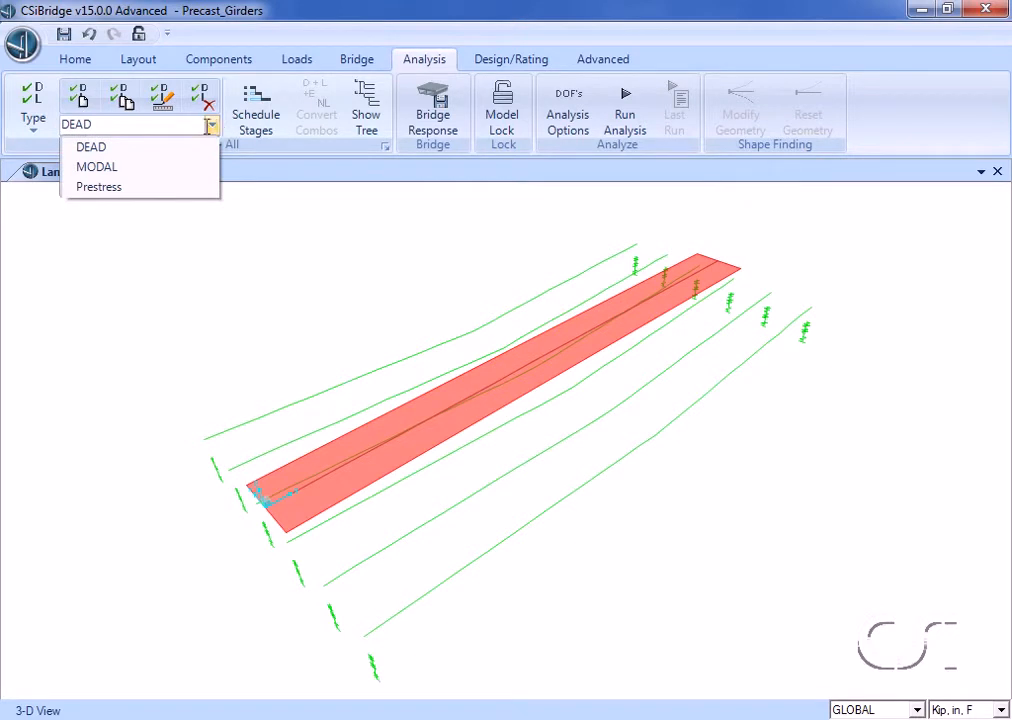
pyautogui.click(95, 171)
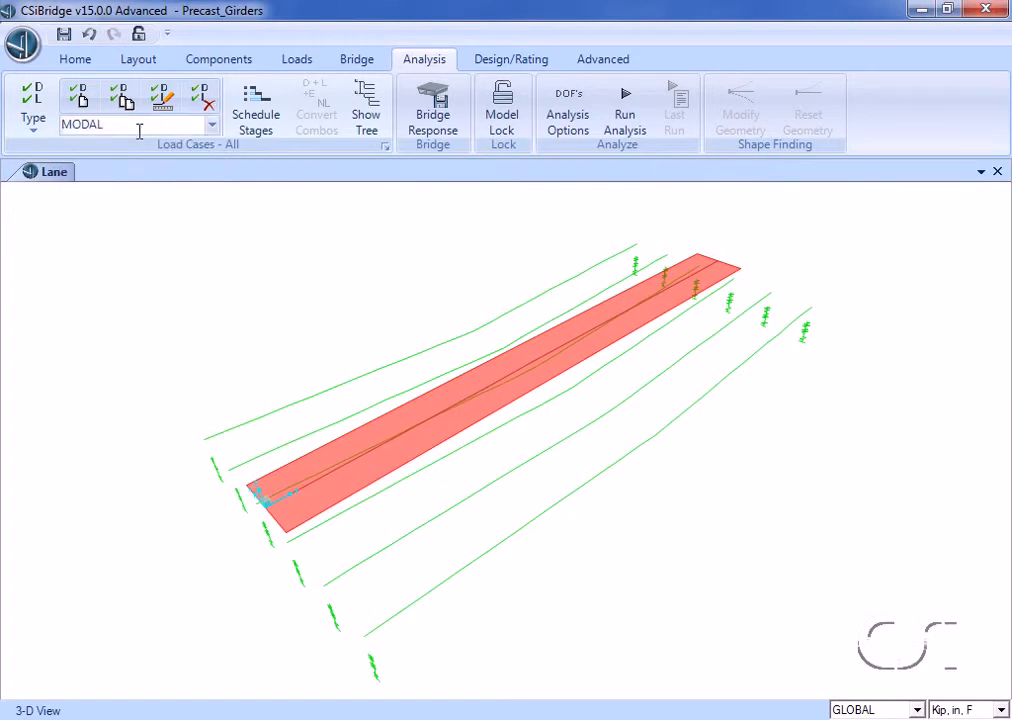
pyautogui.click(206, 101)
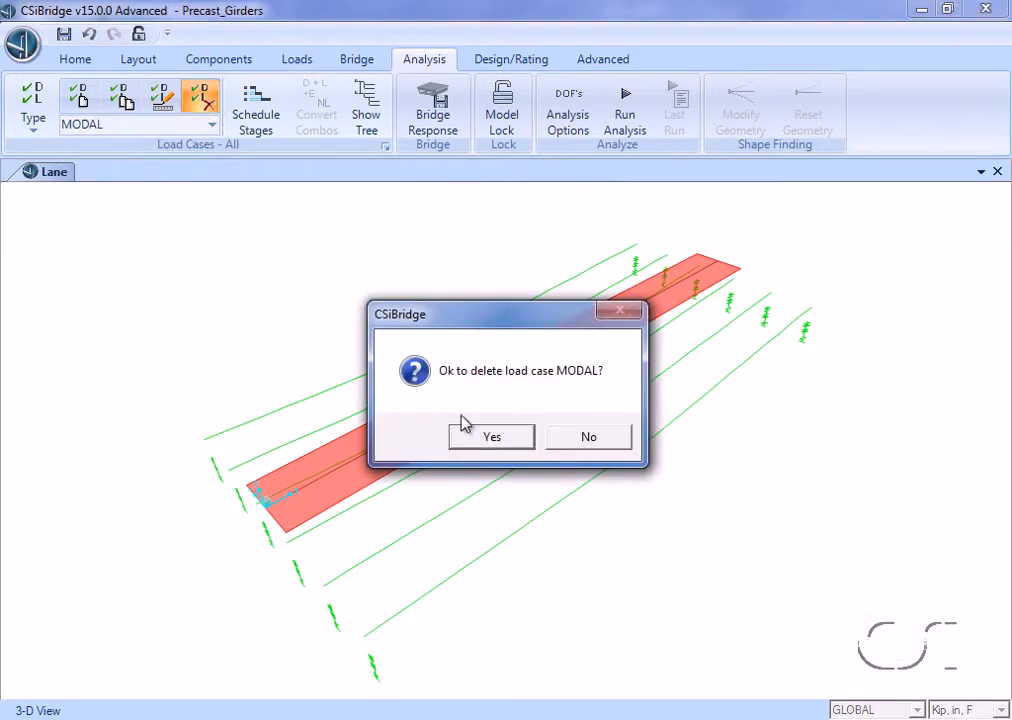
pyautogui.click(491, 437)
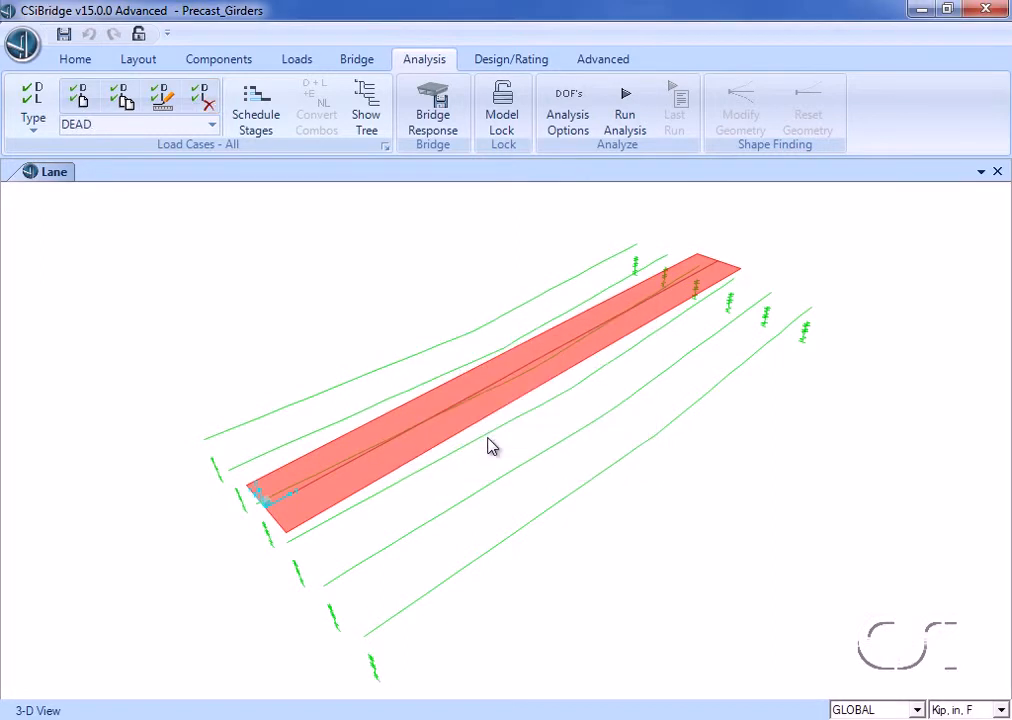
# Step: Add a Moving Load case named LIVE LOAD that applies vehicle class VECL1 with scale factor 1 to LANE1
pyautogui.click(84, 100)
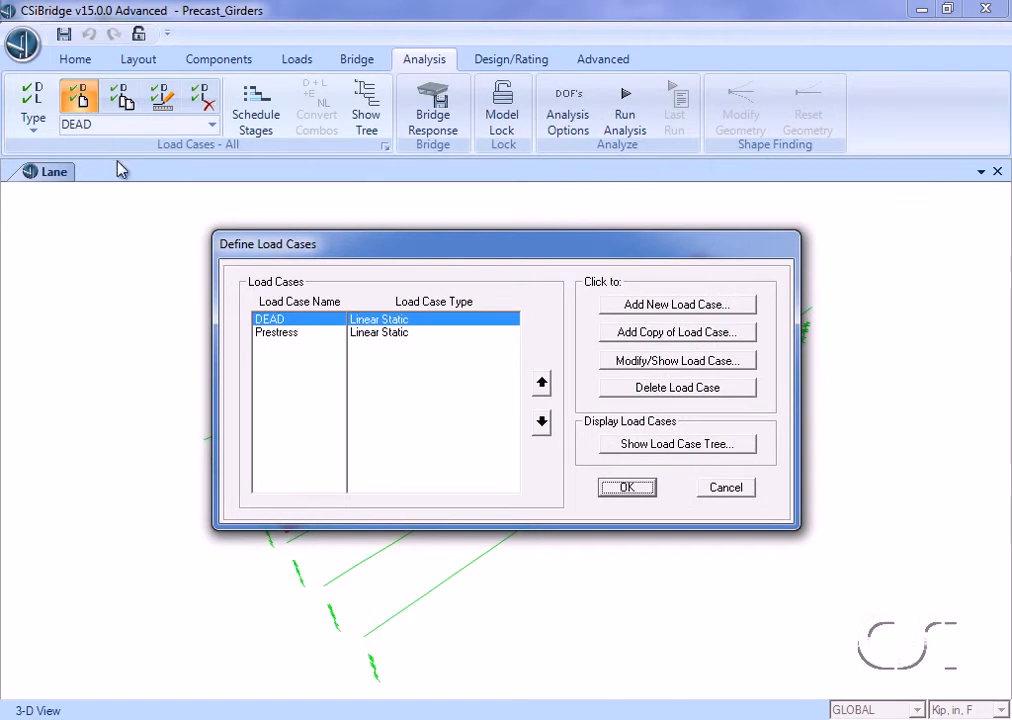
pyautogui.click(660, 306)
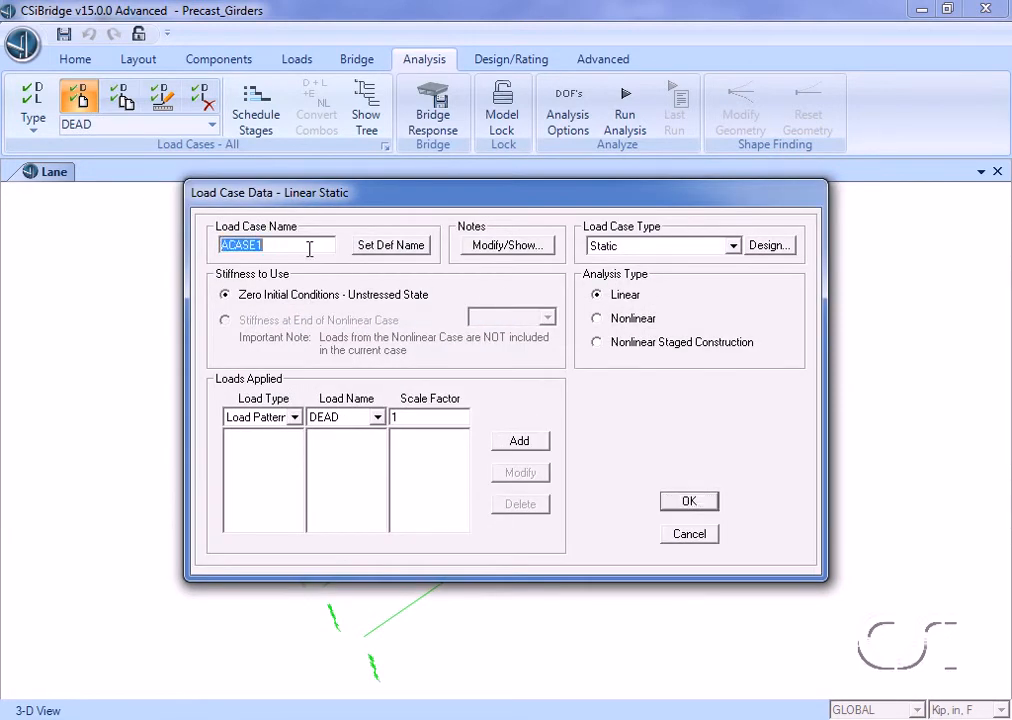
pyautogui.write('LIVE LOAD')
pyautogui.click(628, 246)
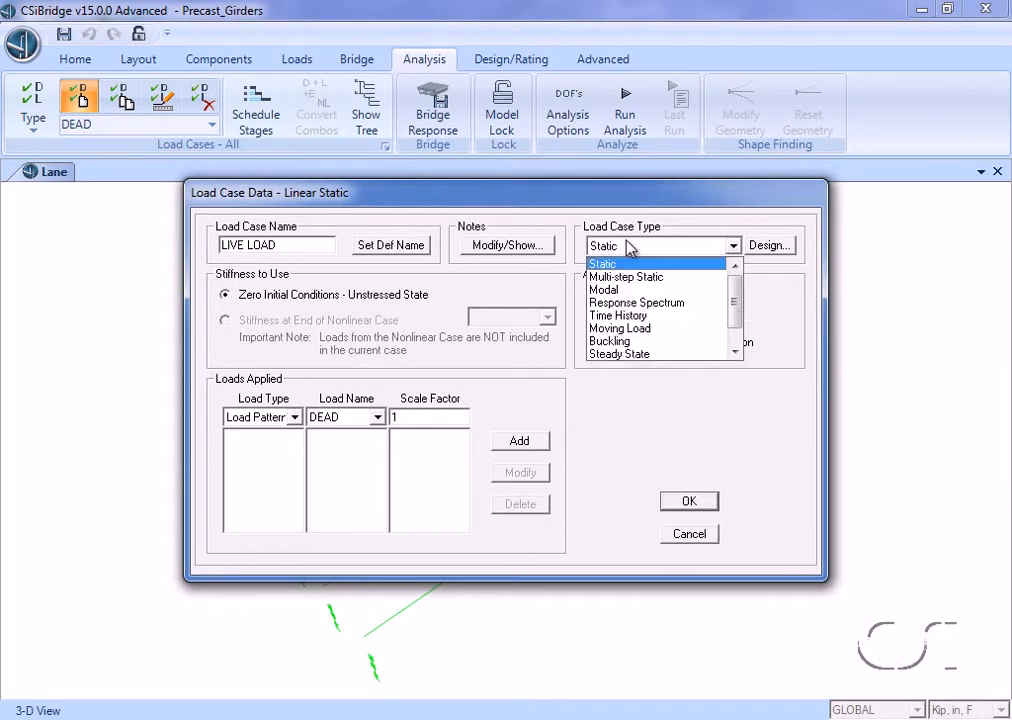
pyautogui.click(625, 328)
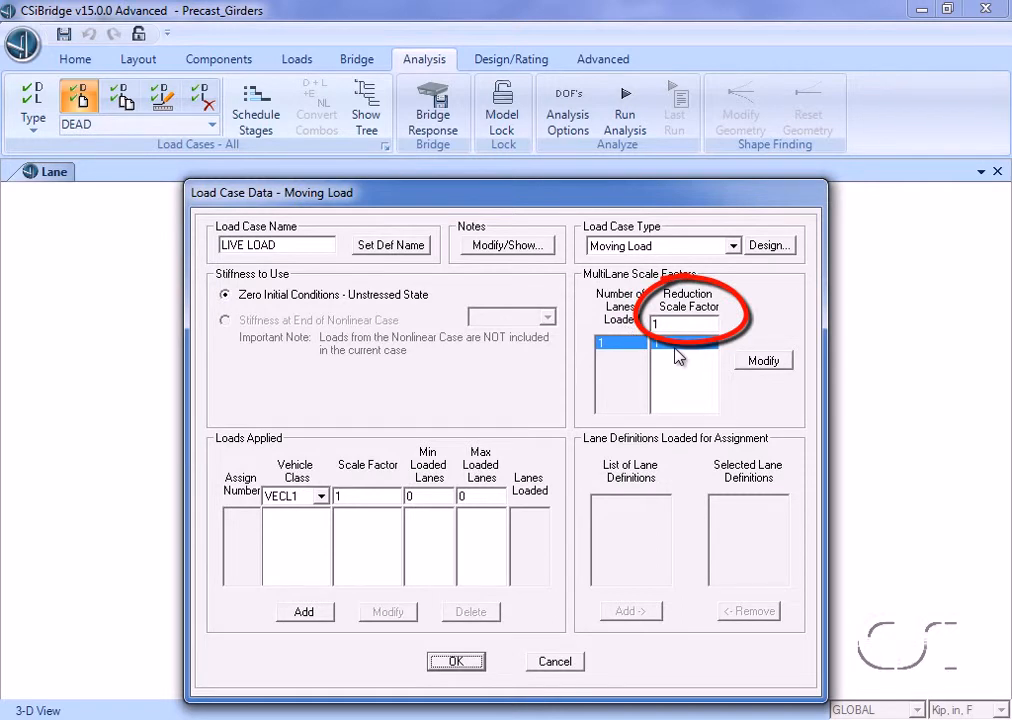
pyautogui.click(322, 613)
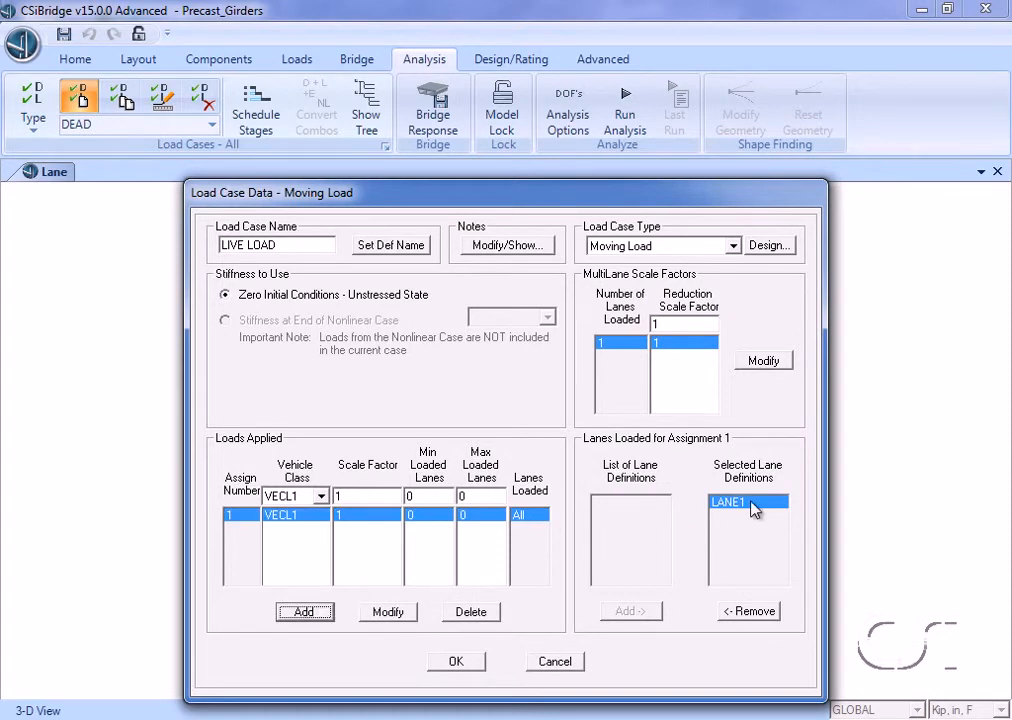
pyautogui.click(458, 662)
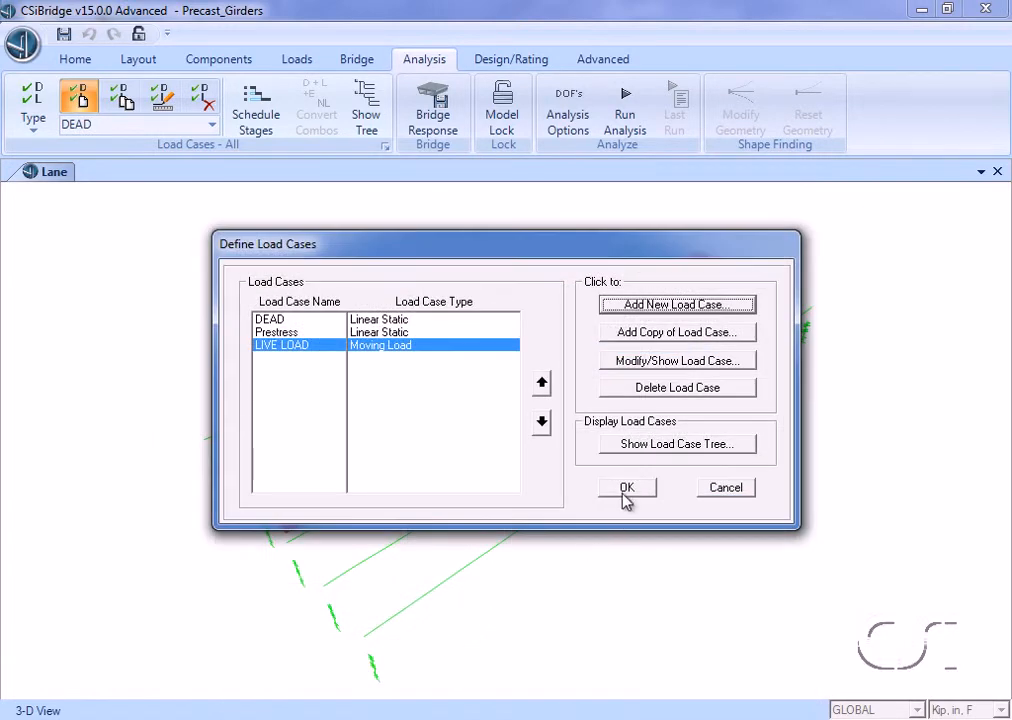
pyautogui.click(627, 488)
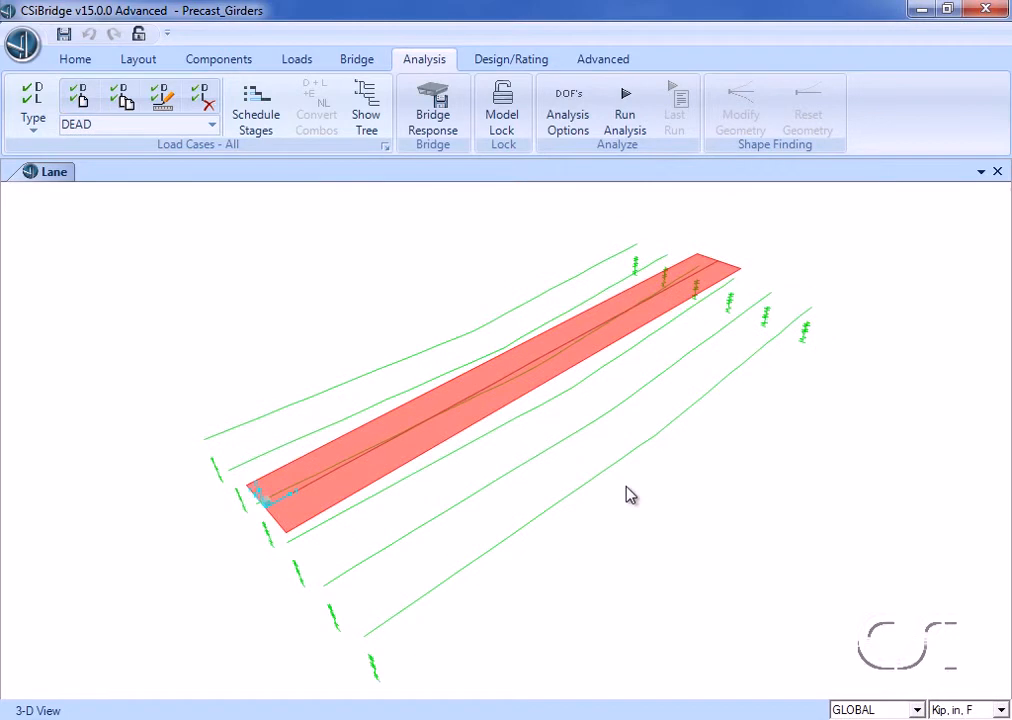
# Step: Run the analysis for the DEAD, Prestress and LIVE LOAD cases
pyautogui.click(625, 116)
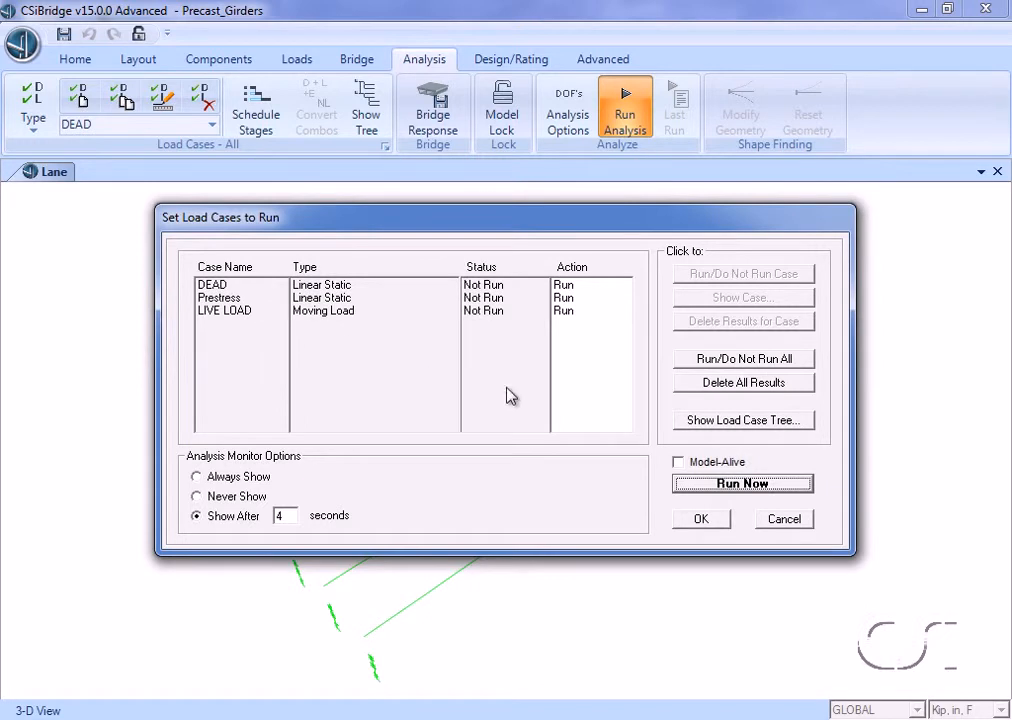
pyautogui.click(739, 486)
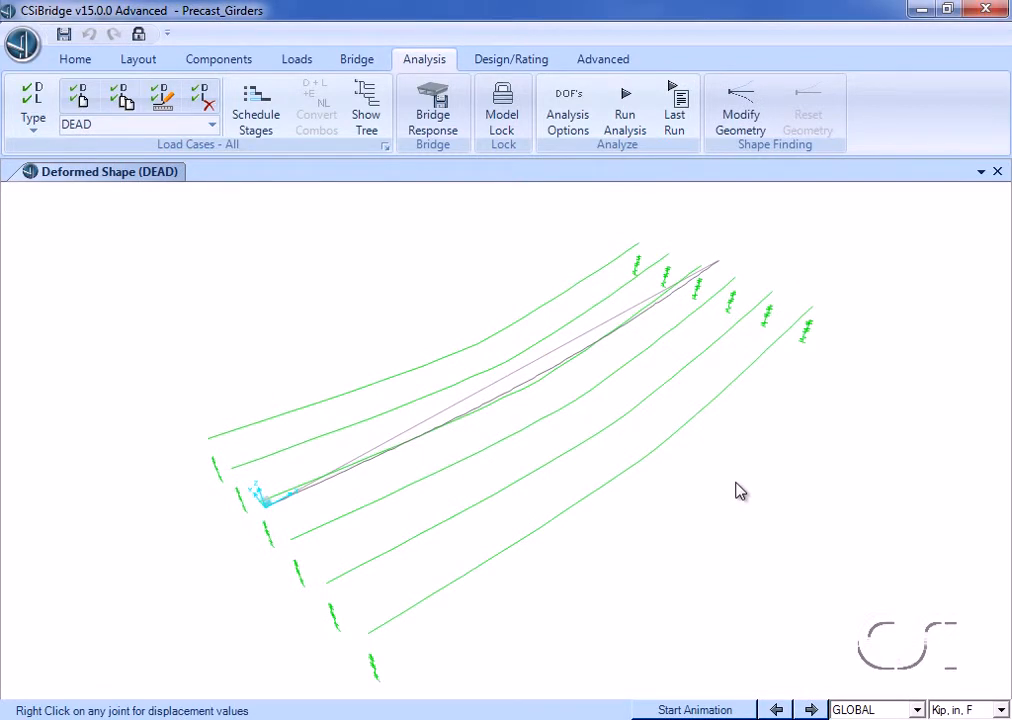
# Step: Set the superstructure design code preference to AASHTO LRFD 2007
pyautogui.click(512, 60)
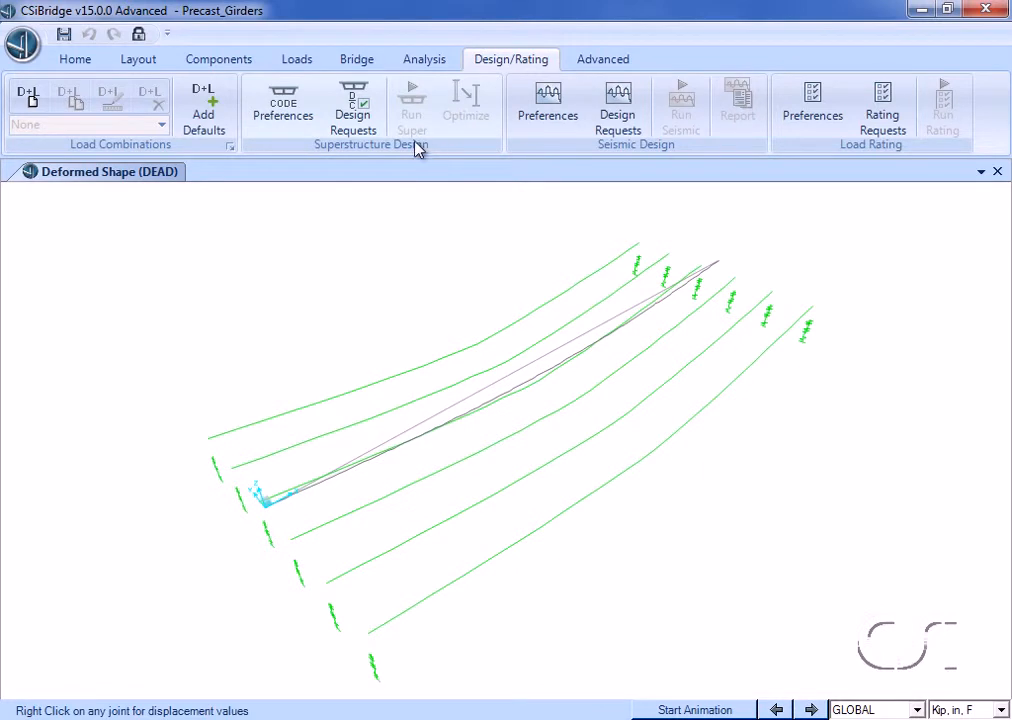
pyautogui.click(309, 108)
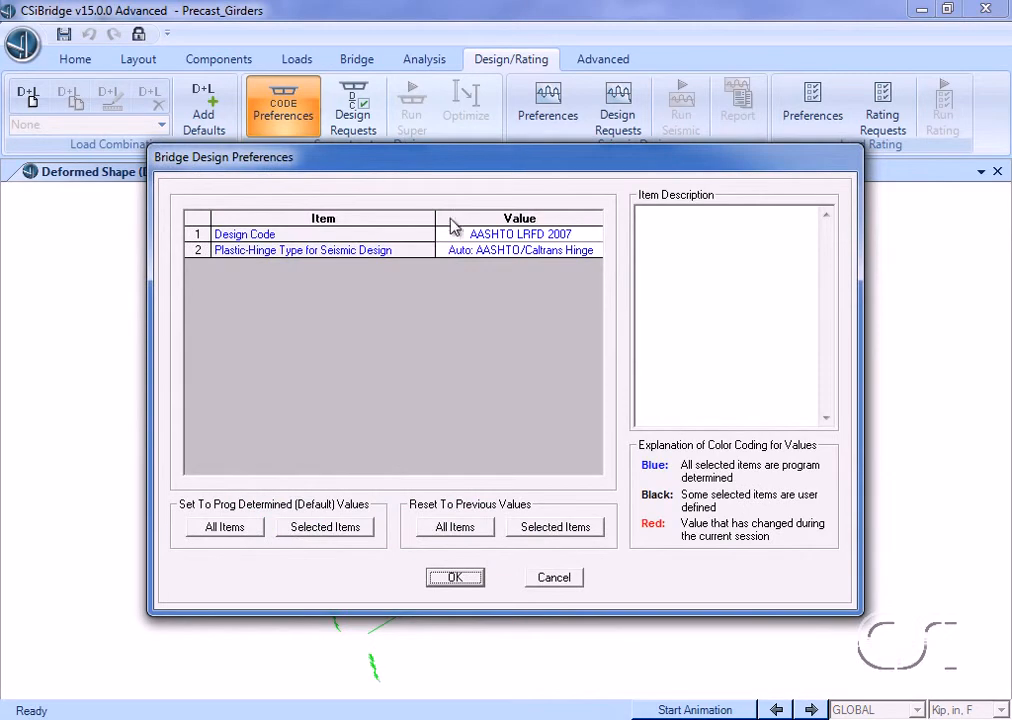
pyautogui.click(537, 243)
pyautogui.click(593, 236)
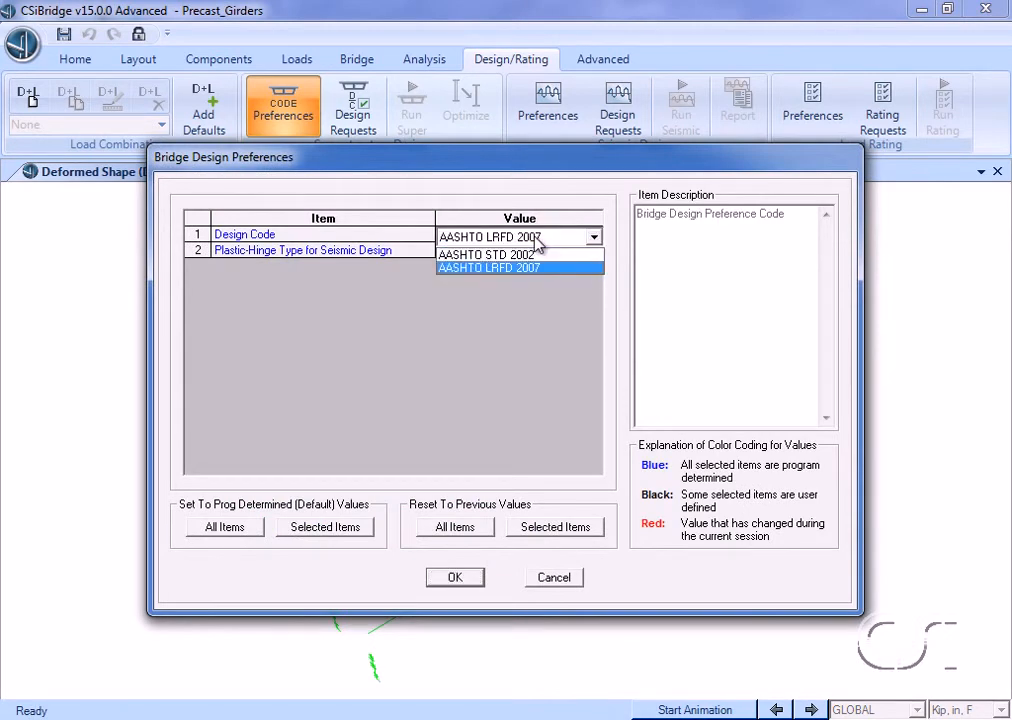
pyautogui.click(533, 276)
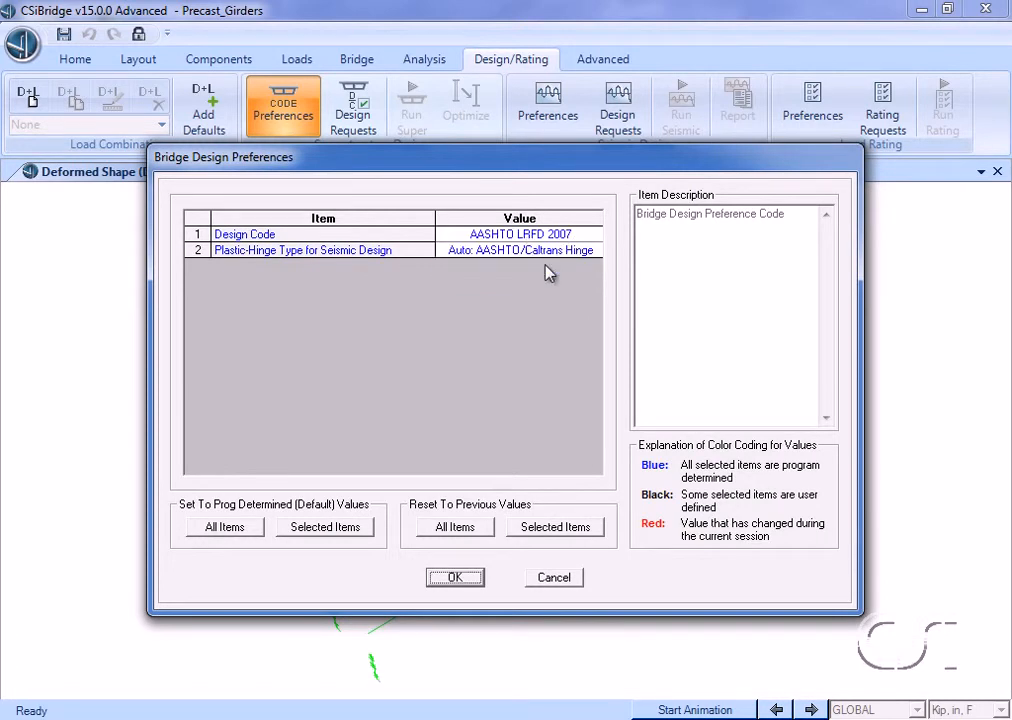
pyautogui.click(455, 578)
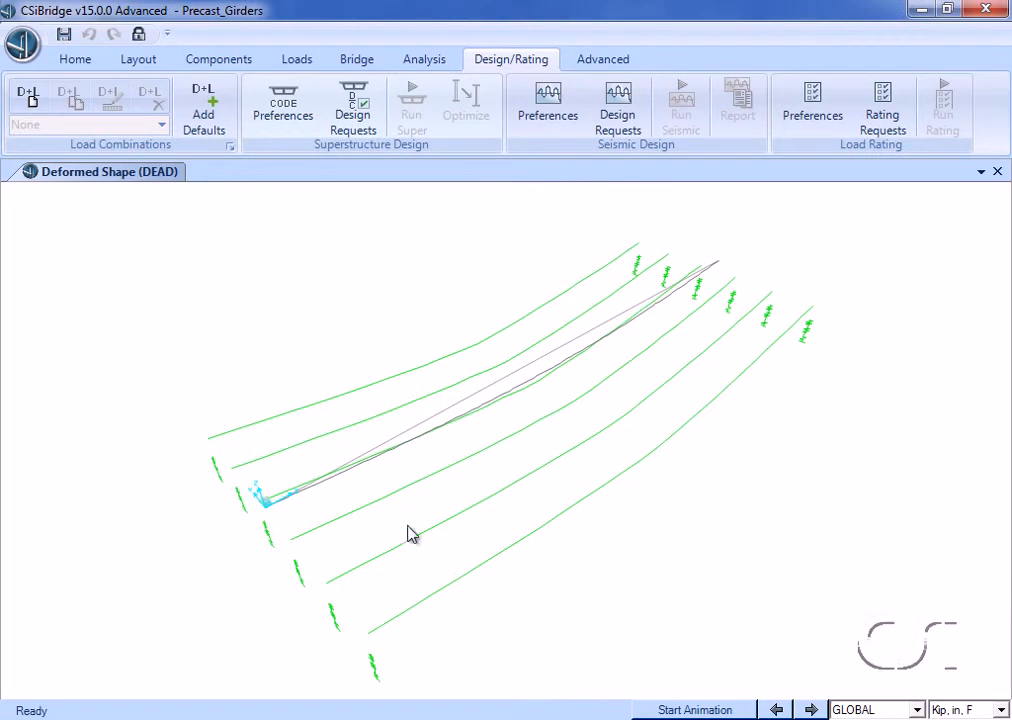
# Step: Restrict the code-generated bridge design load combinations to the Strength I limit state by excluding all other limit states
pyautogui.click(213, 128)
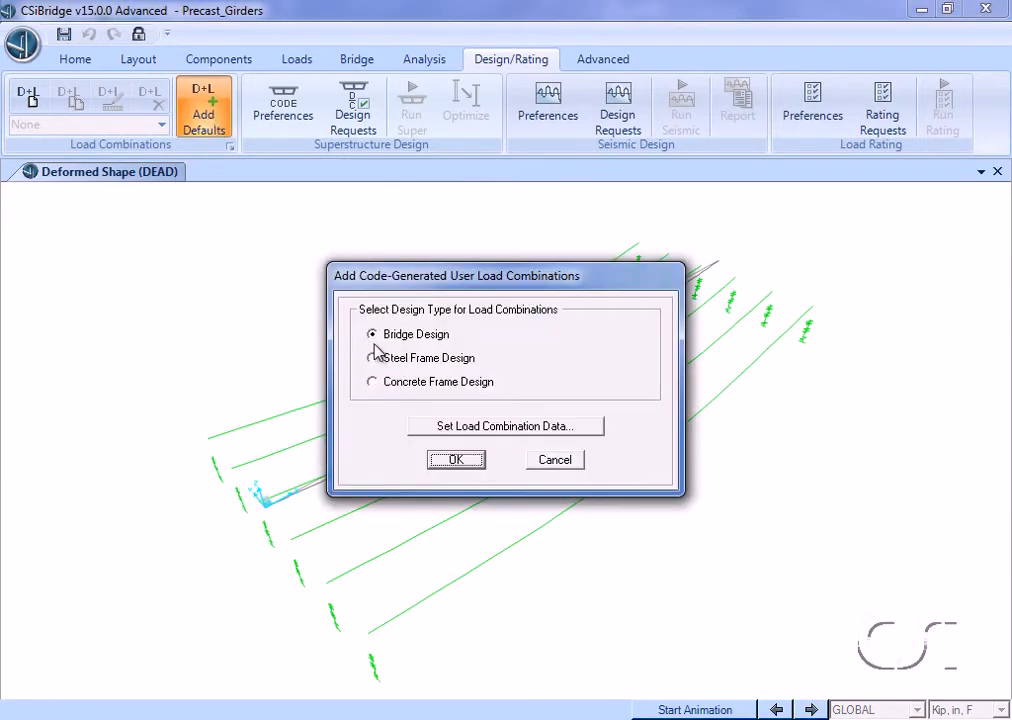
pyautogui.click(475, 427)
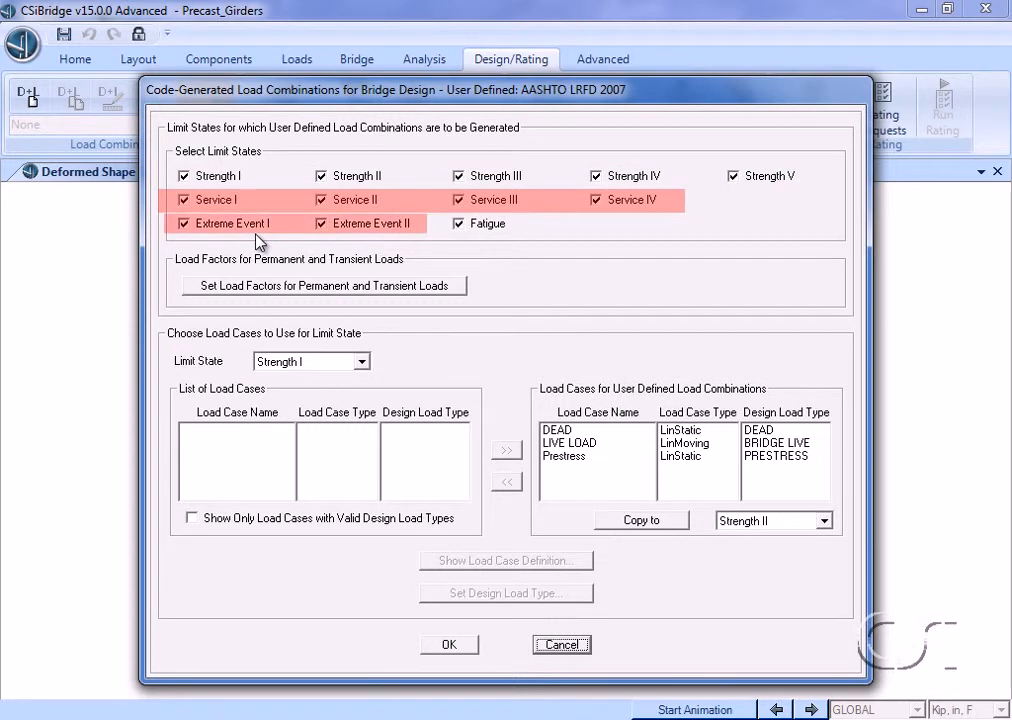
pyautogui.click(458, 224)
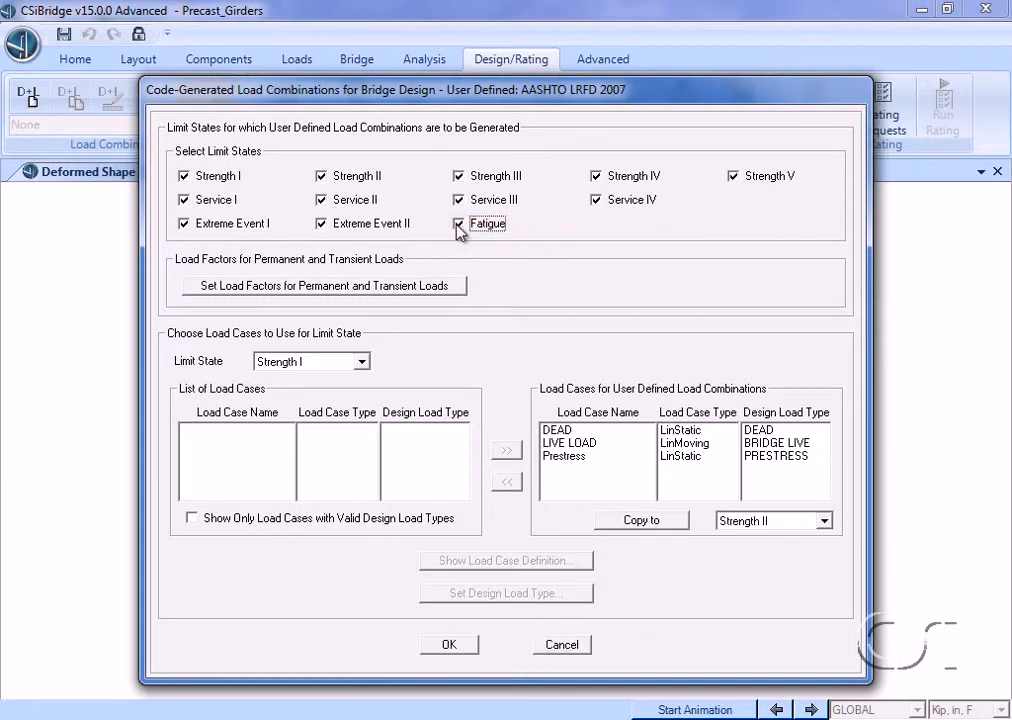
pyautogui.click(321, 224)
pyautogui.click(254, 226)
pyautogui.click(236, 201)
pyautogui.click(350, 202)
pyautogui.click(490, 202)
pyautogui.click(603, 200)
pyautogui.click(742, 178)
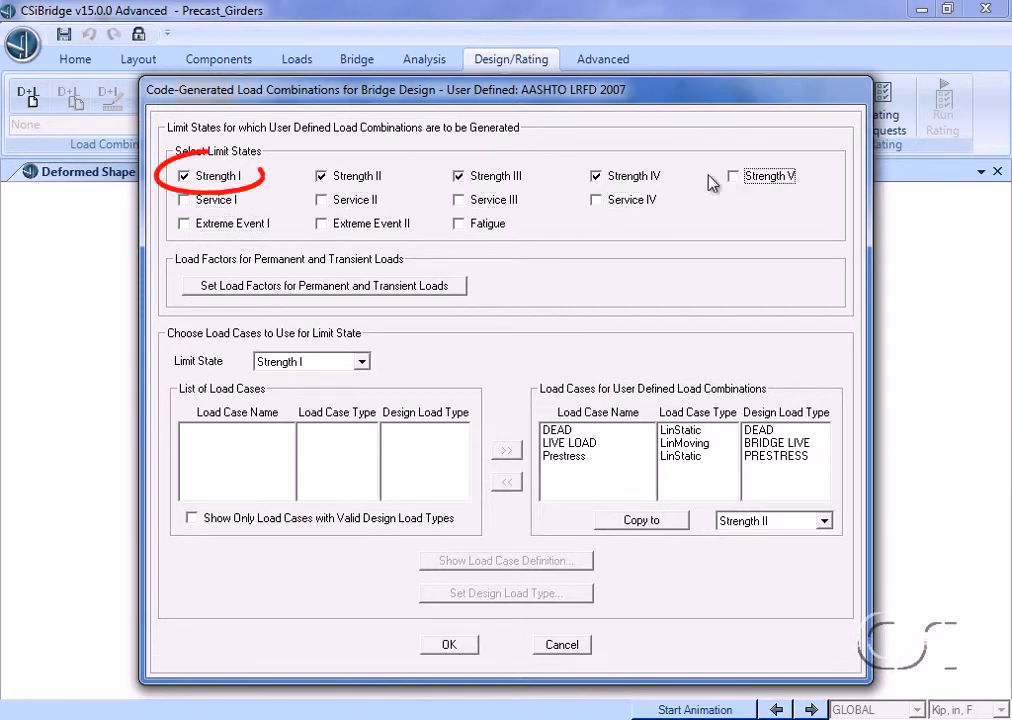
pyautogui.click(635, 180)
pyautogui.click(497, 182)
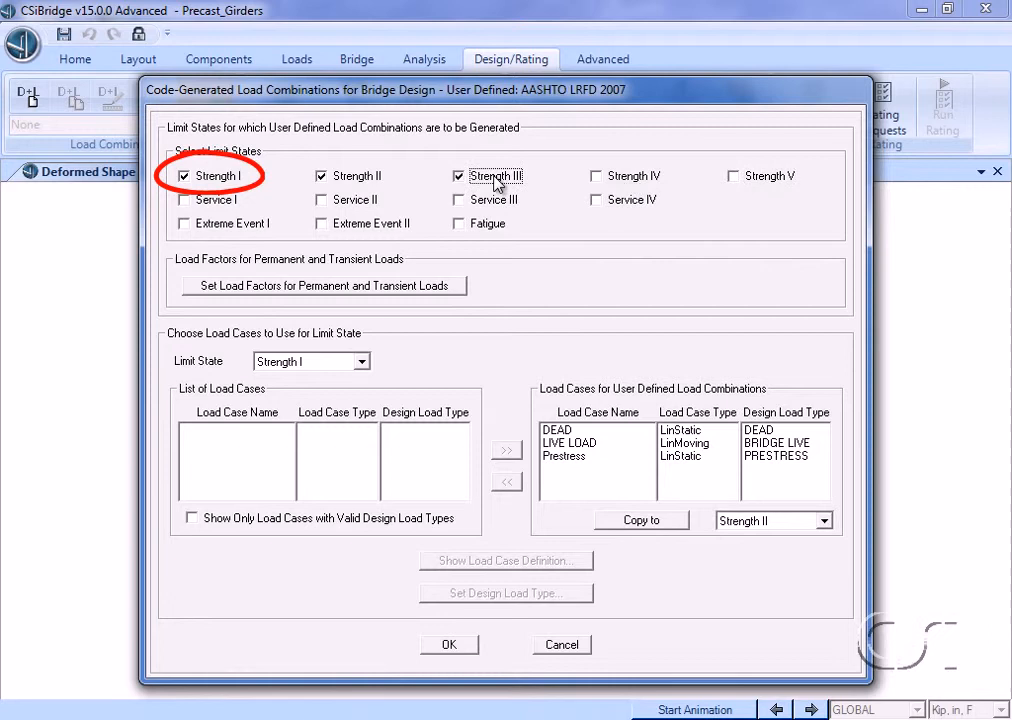
pyautogui.click(372, 179)
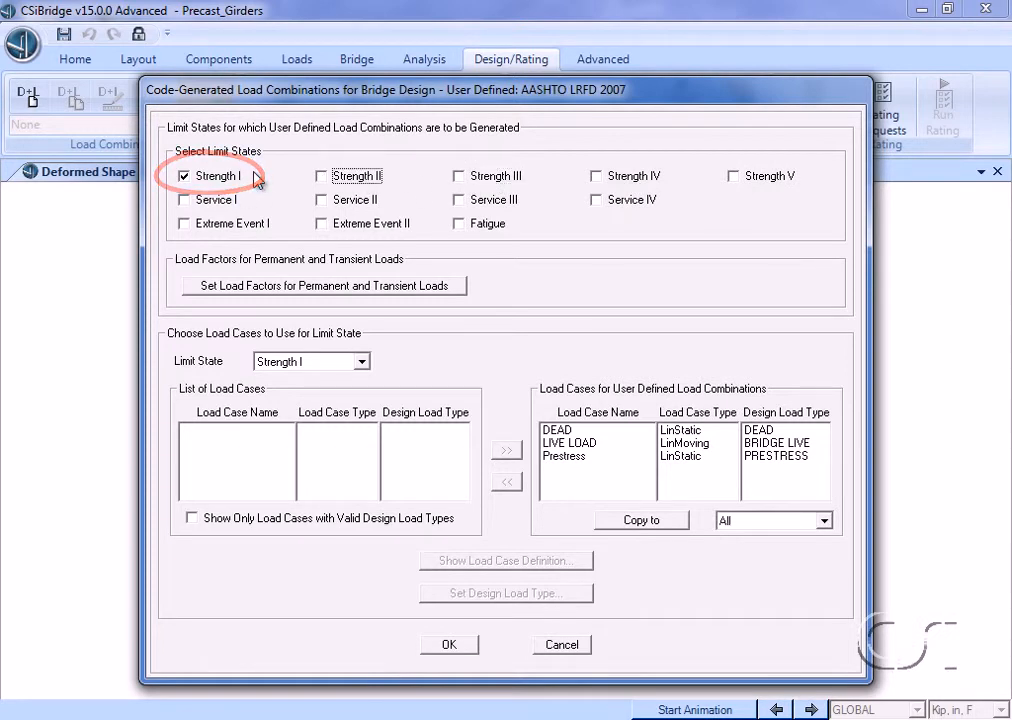
# Step: Choose Strength I as the limit state for the load cases and generate the default bridge design load combinations
pyautogui.click(360, 362)
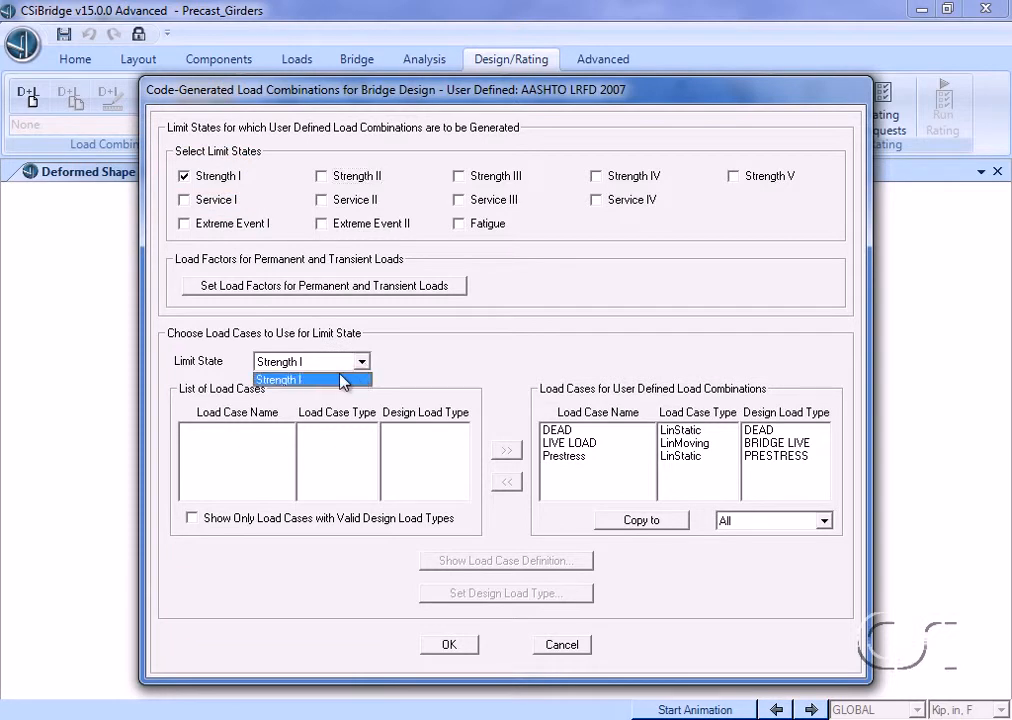
pyautogui.click(300, 380)
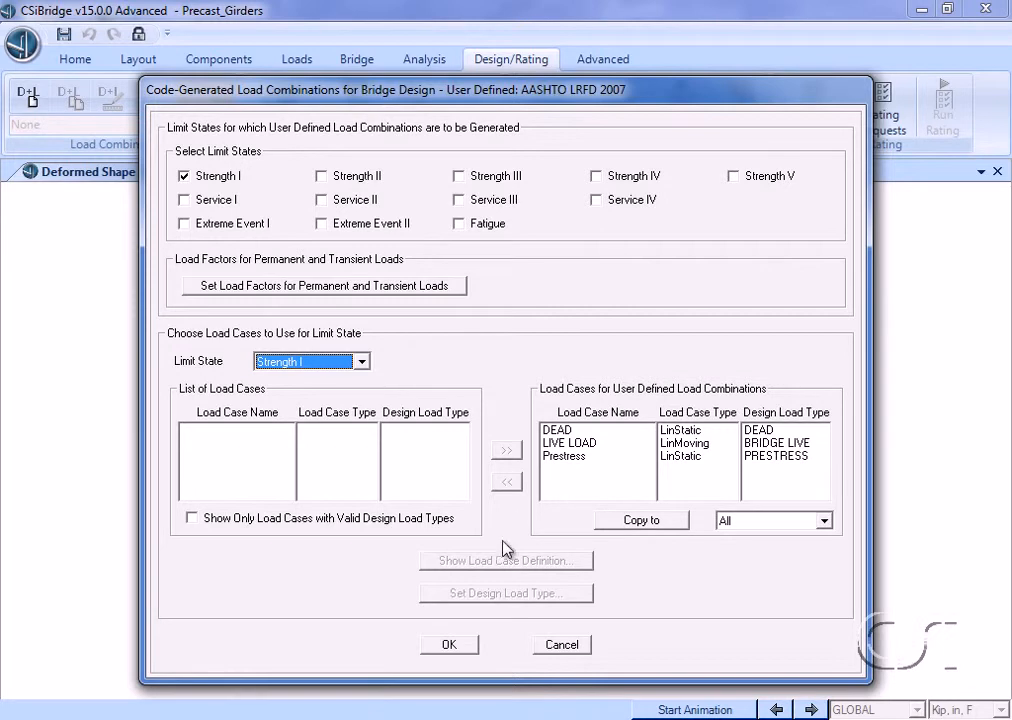
pyautogui.click(450, 645)
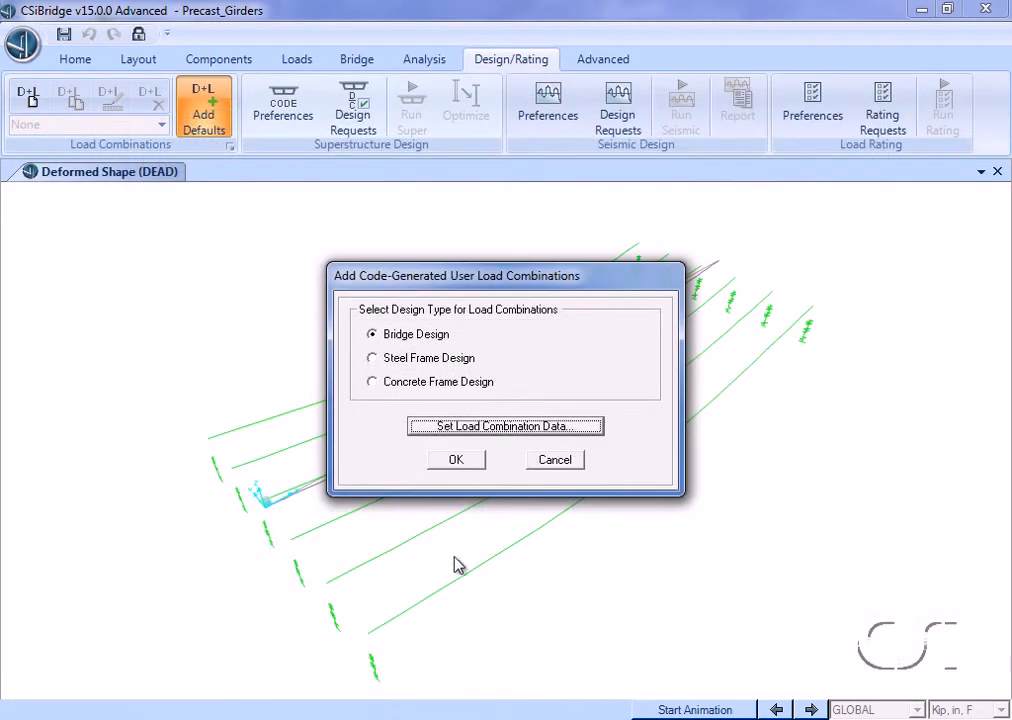
pyautogui.click(455, 461)
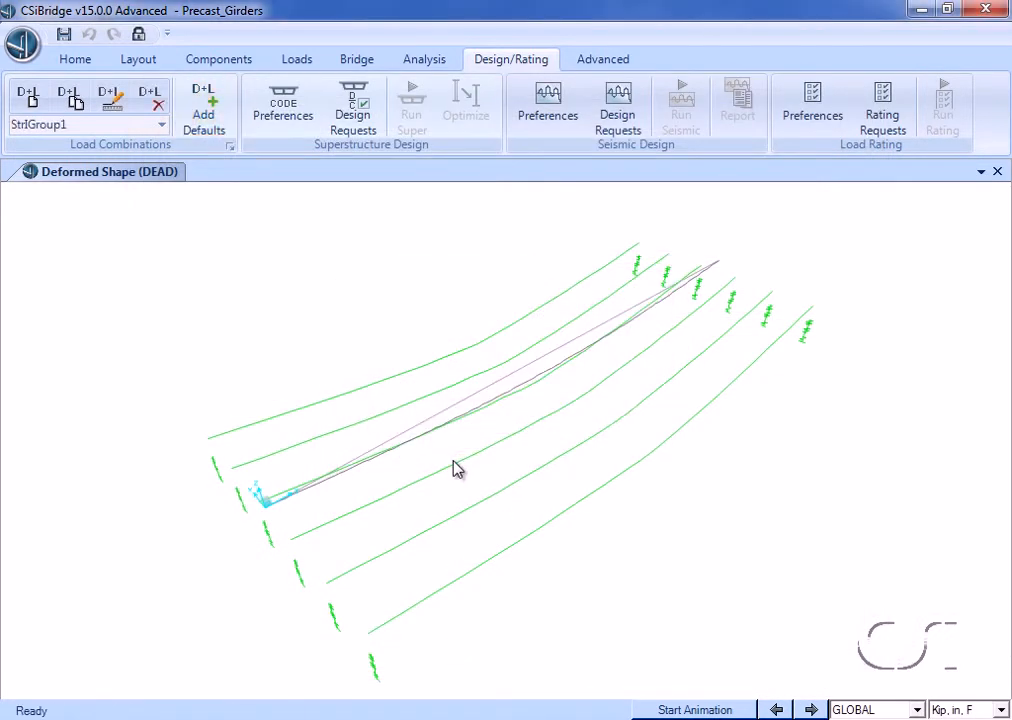
# Step: Review the load cases and scale factors in the Str-I1 load combination
pyautogui.click(161, 125)
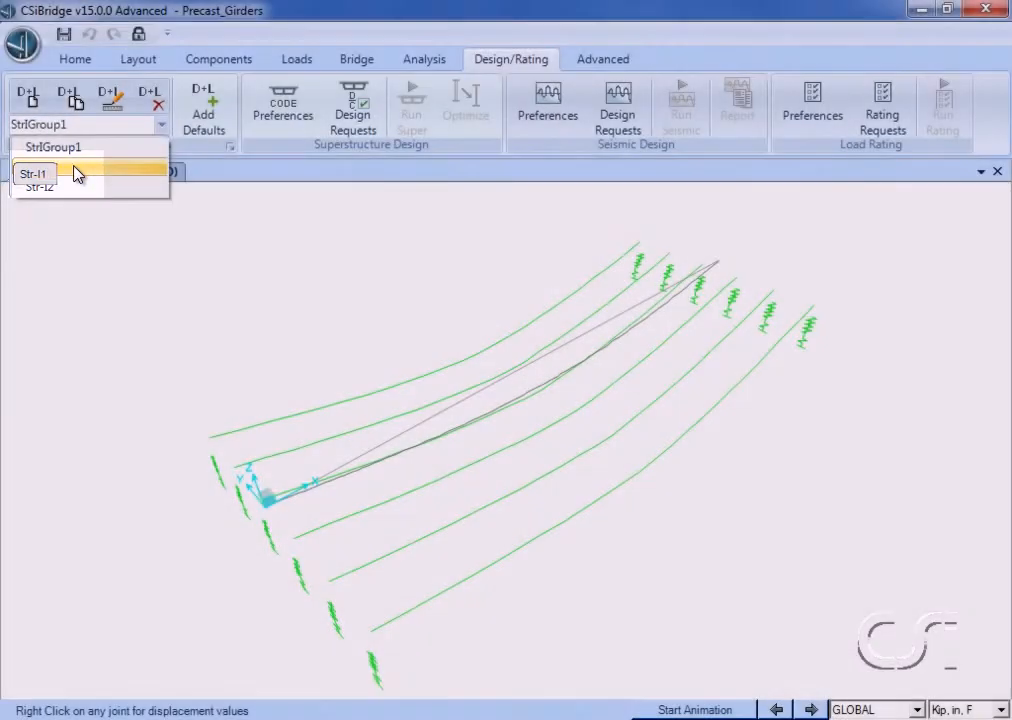
pyautogui.click(76, 172)
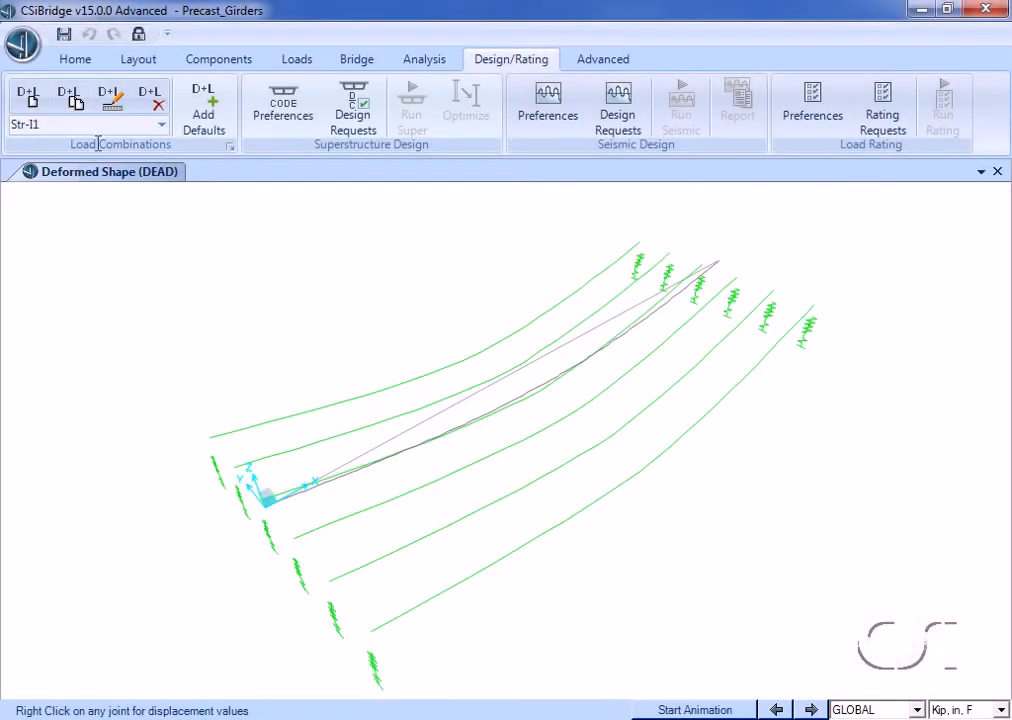
pyautogui.click(110, 97)
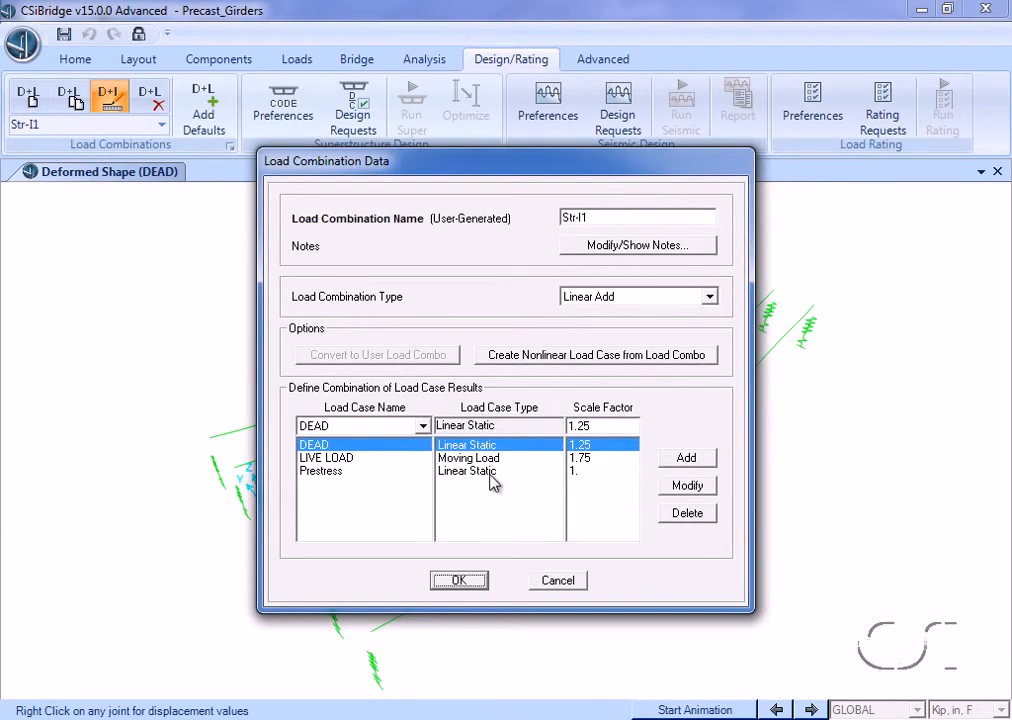
pyautogui.click(458, 580)
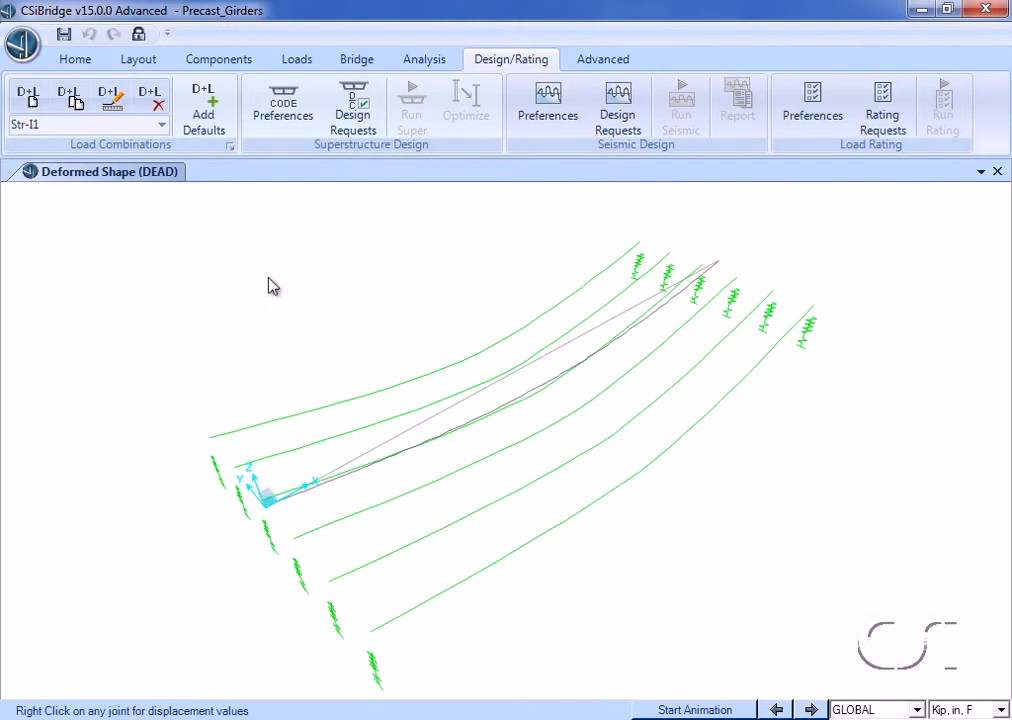
# Step: Review the load cases and scale factors in the Str-I2 load combination
pyautogui.click(161, 125)
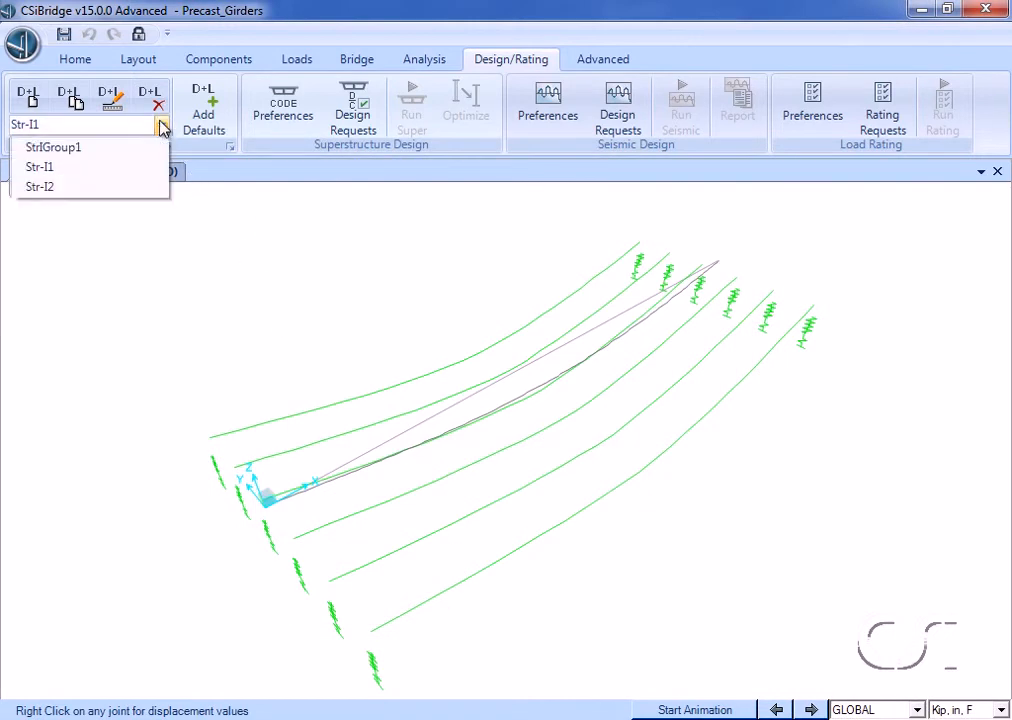
pyautogui.click(84, 186)
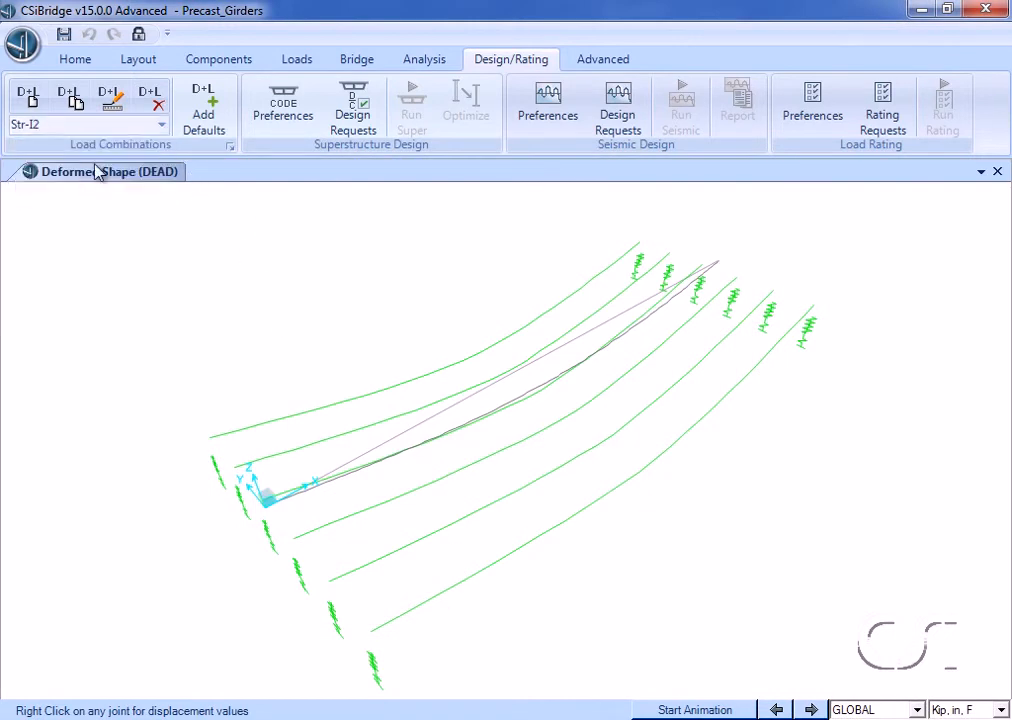
pyautogui.click(110, 100)
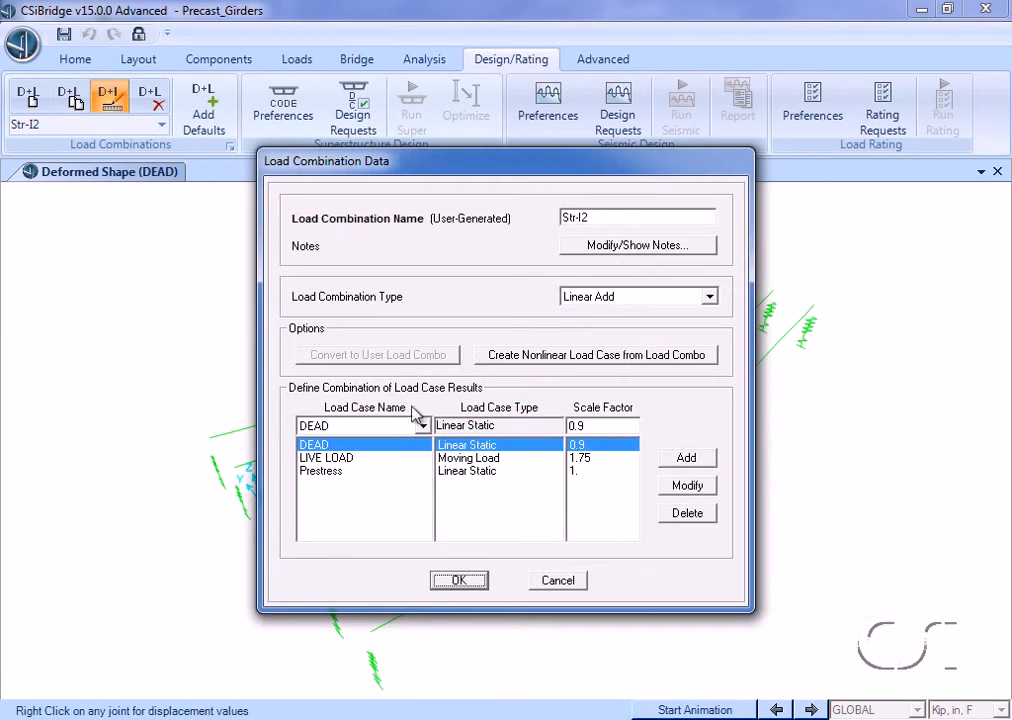
pyautogui.click(460, 581)
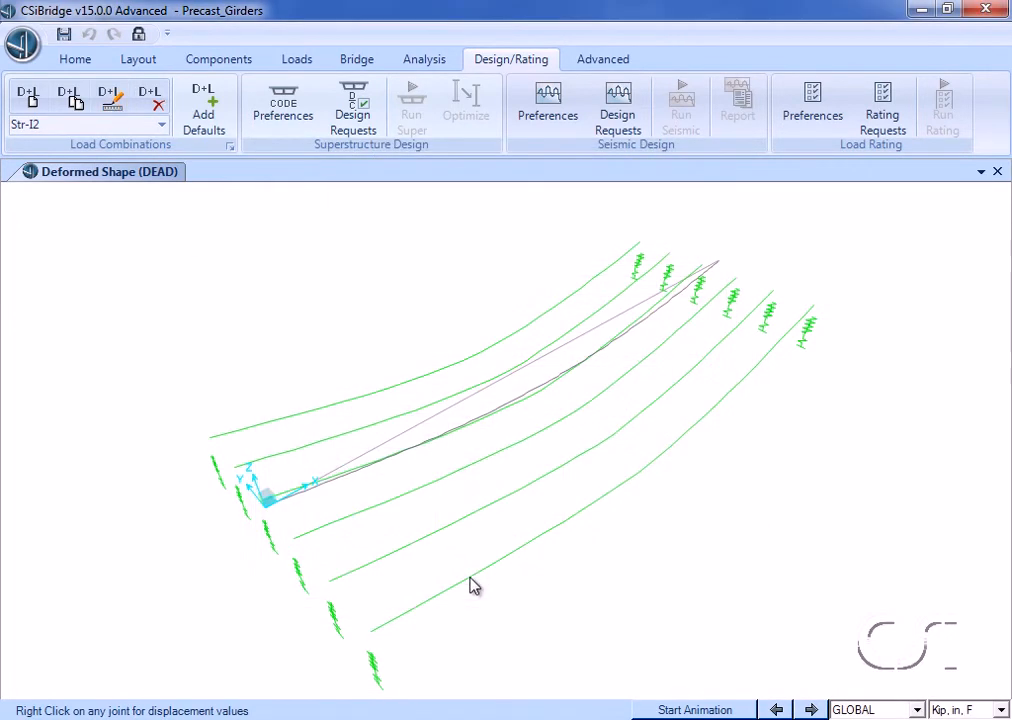
# Step: Review the combination type and member combinations of the StrIGroup1 load combination
pyautogui.click(161, 126)
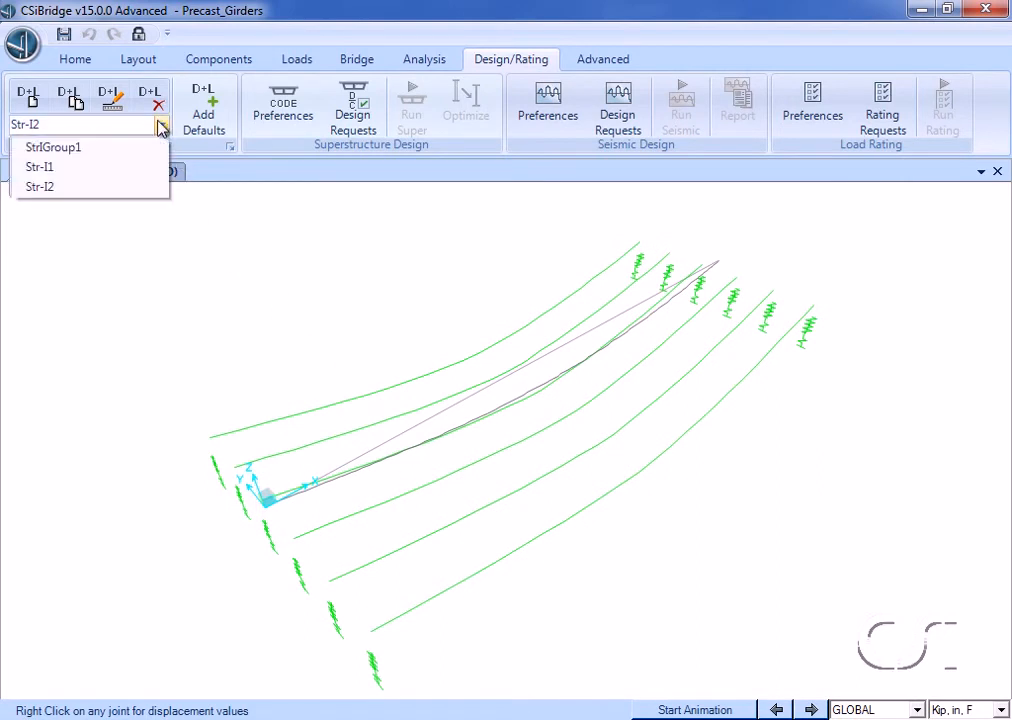
pyautogui.click(84, 150)
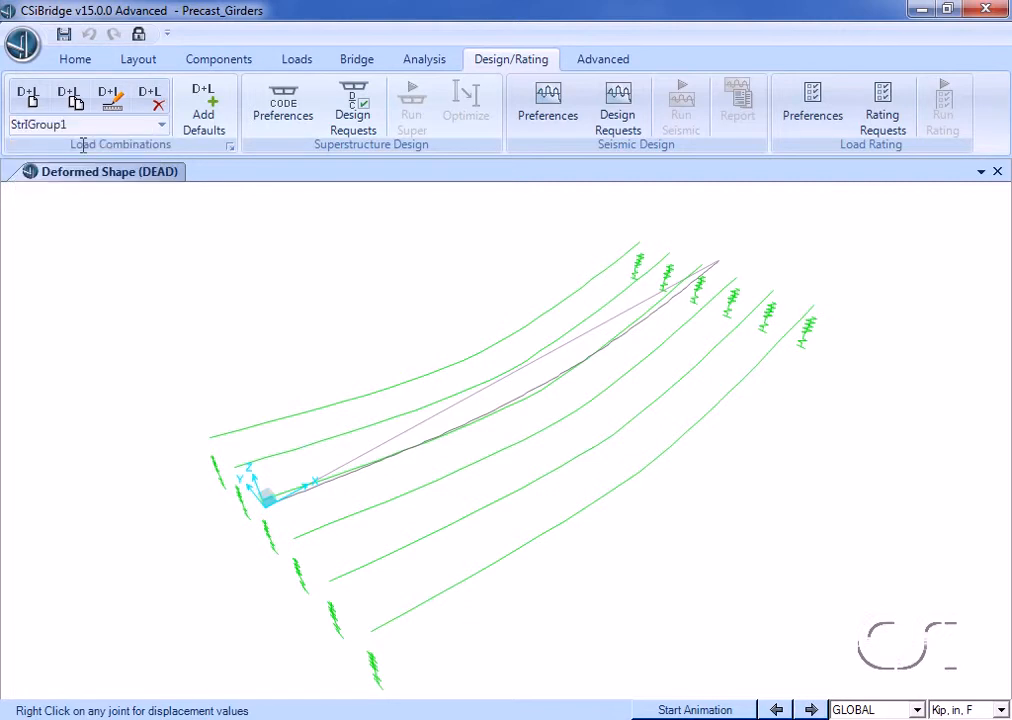
pyautogui.click(116, 104)
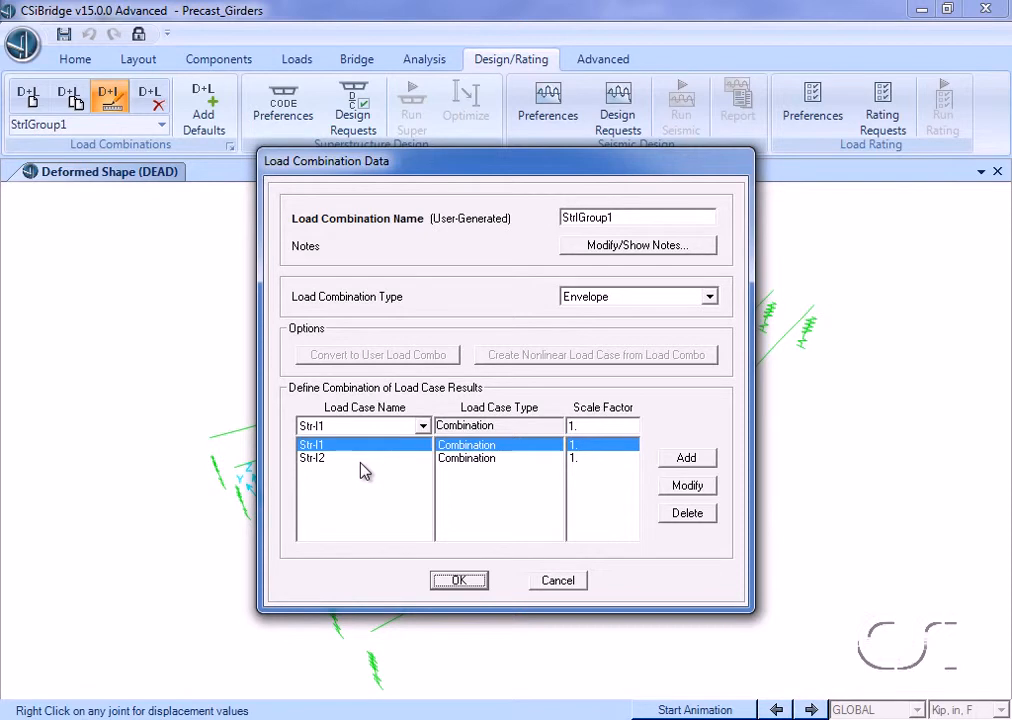
pyautogui.click(459, 581)
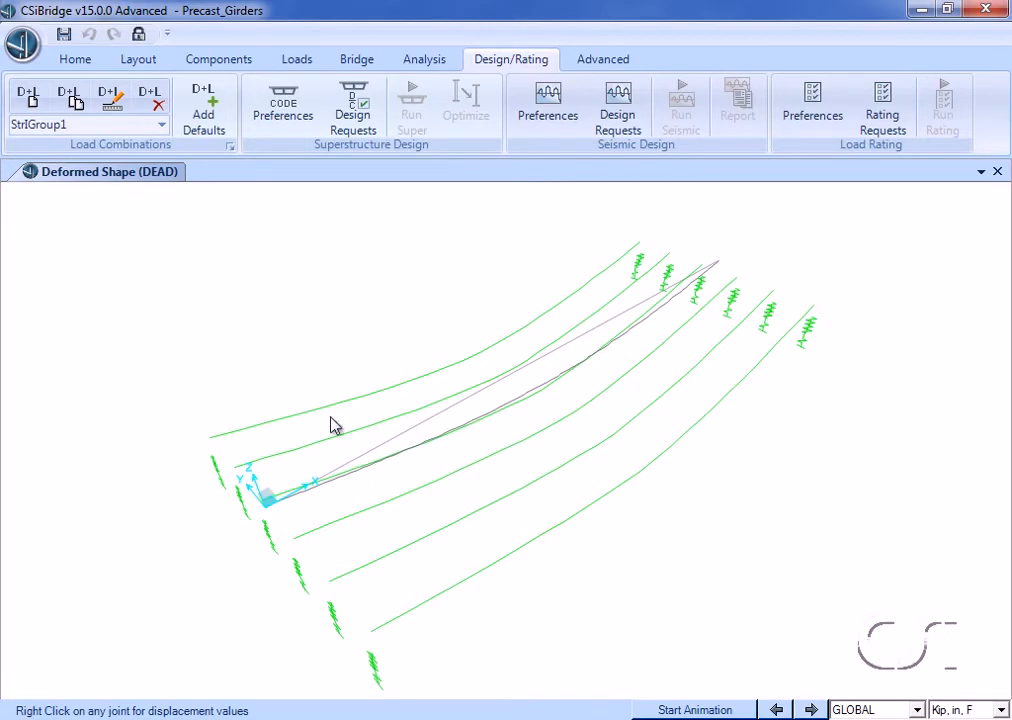
# Step: Add a superstructure design request named Design_req_shear with the Precast Comp Shear check type
pyautogui.click(350, 118)
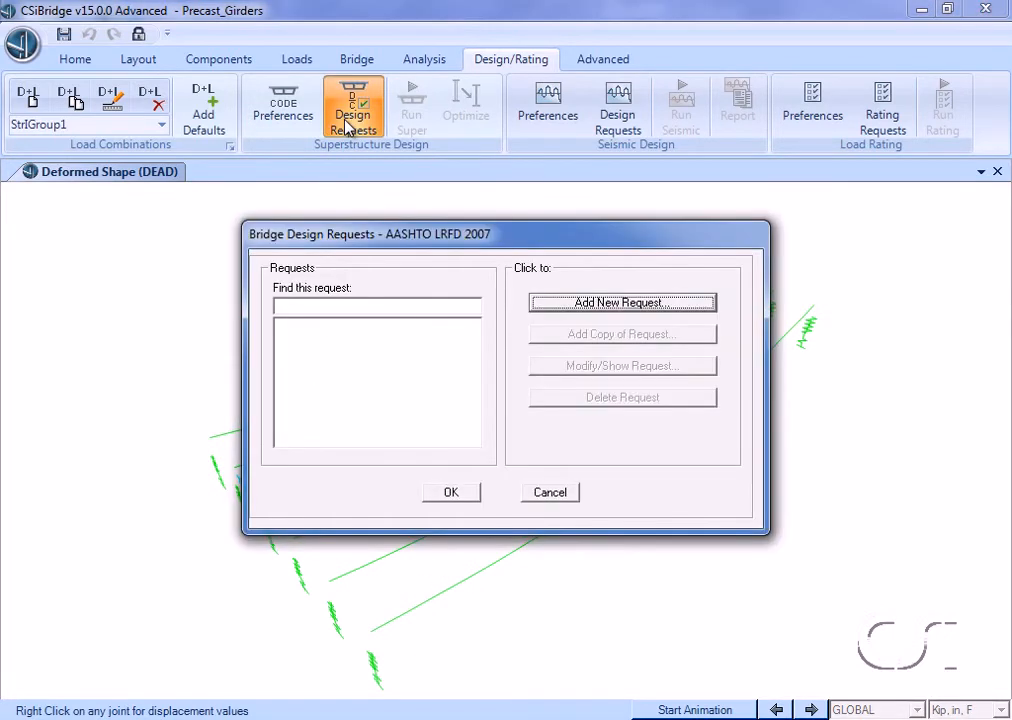
pyautogui.click(540, 302)
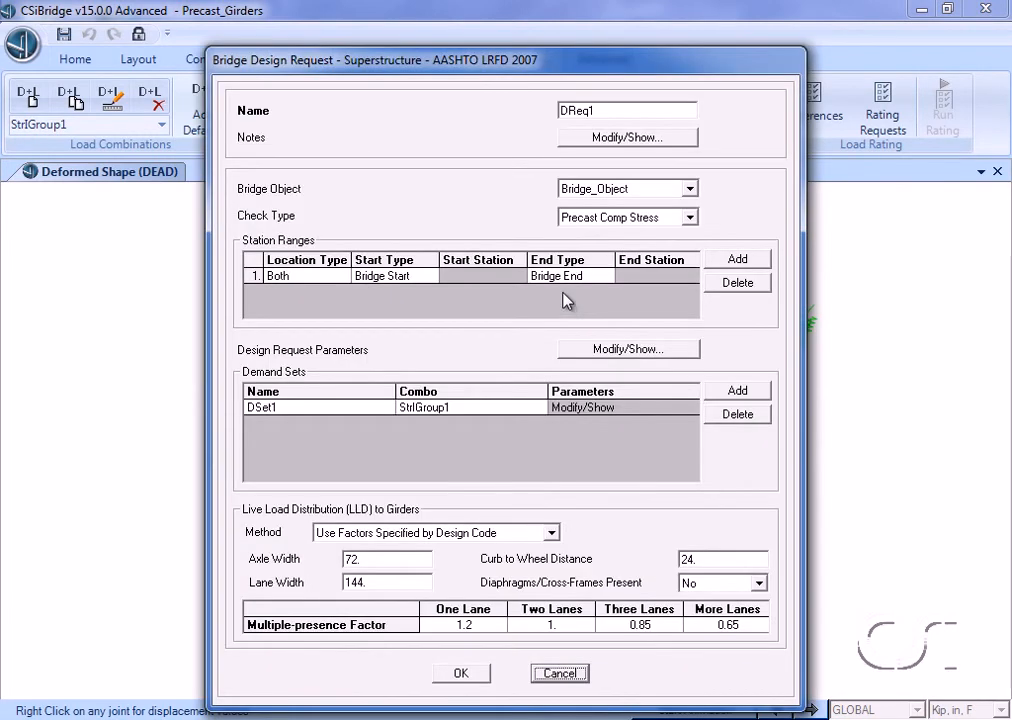
pyautogui.doubleClick(609, 111)
pyautogui.write('Design_req_shear')
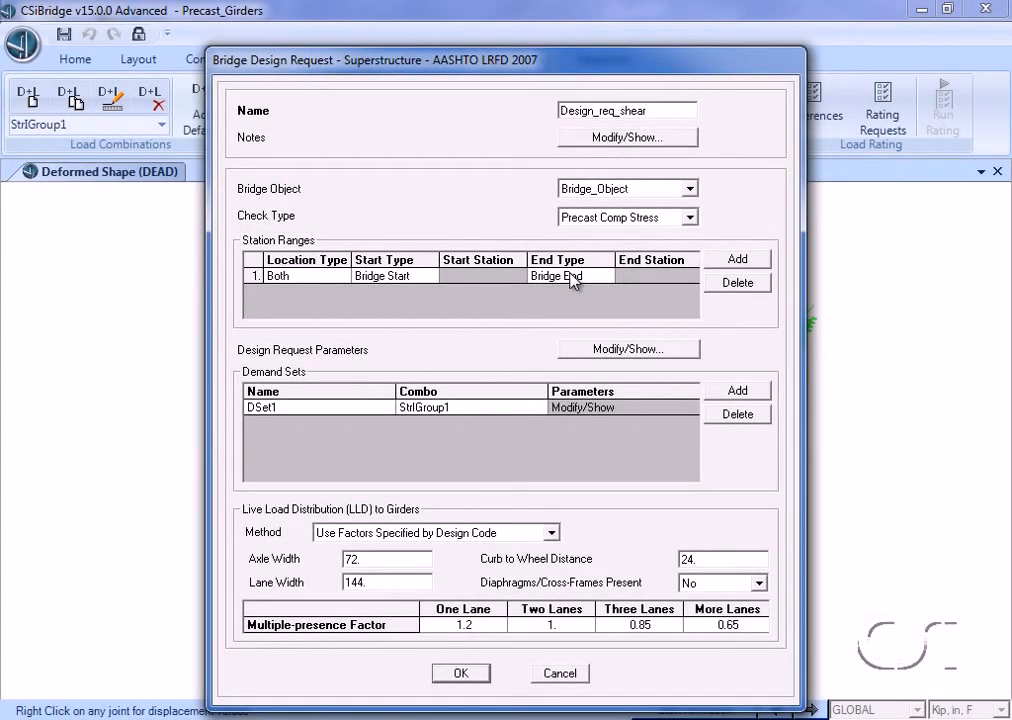
pyautogui.click(622, 219)
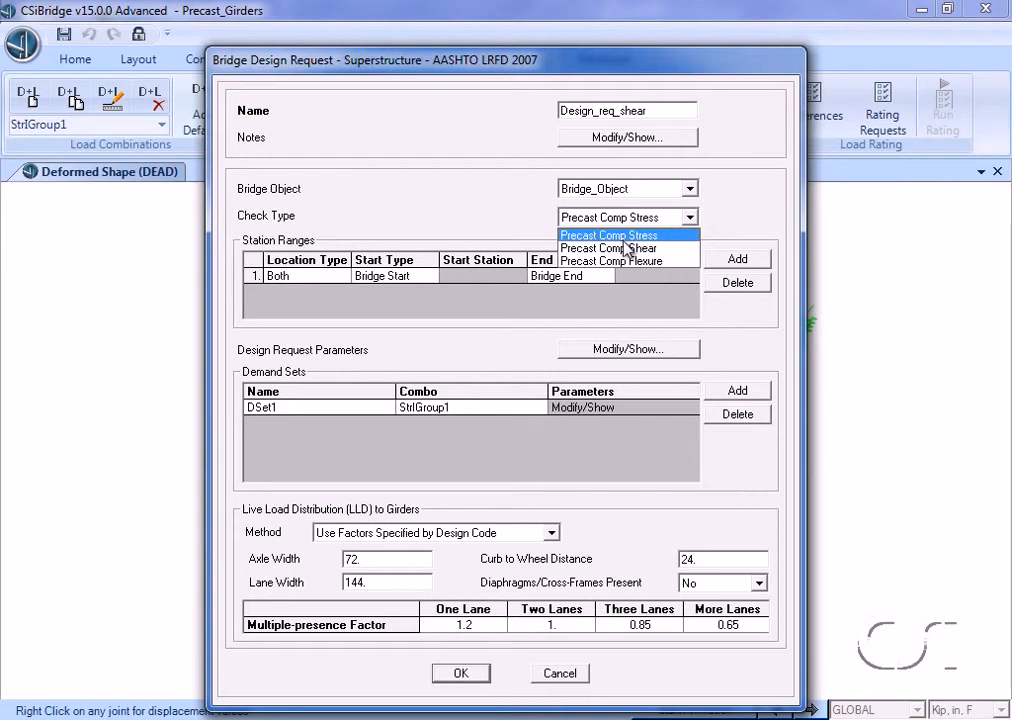
pyautogui.click(625, 249)
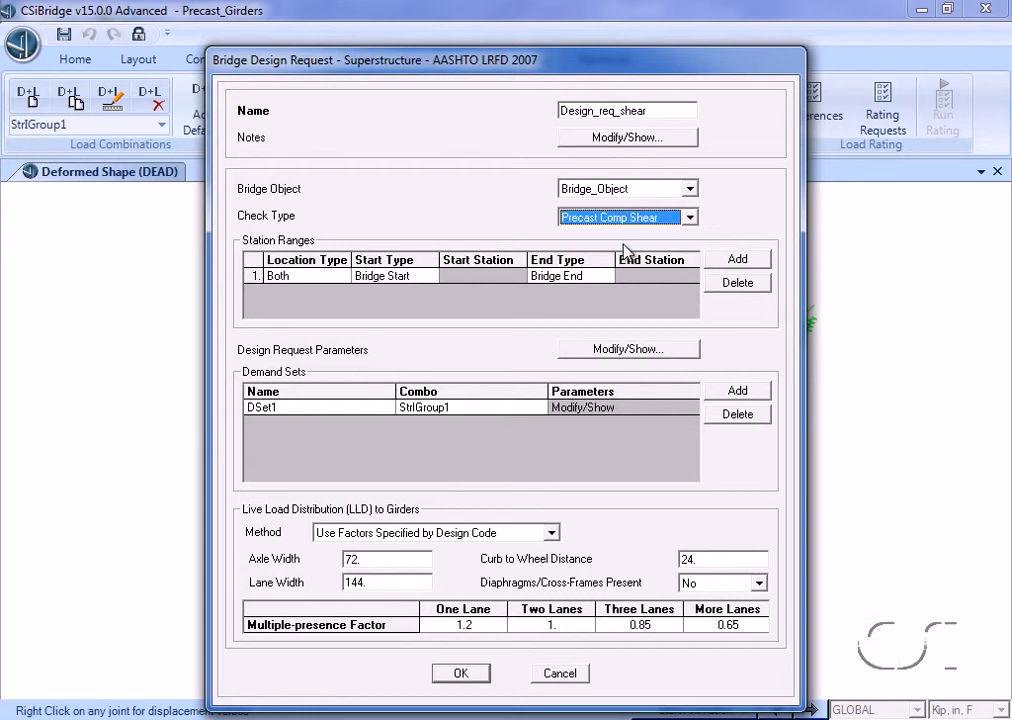
# Step: Use the StrIGroup1 combo for DSet1 and the design-code factors for live load distribution, and save the shear request
pyautogui.click(471, 409)
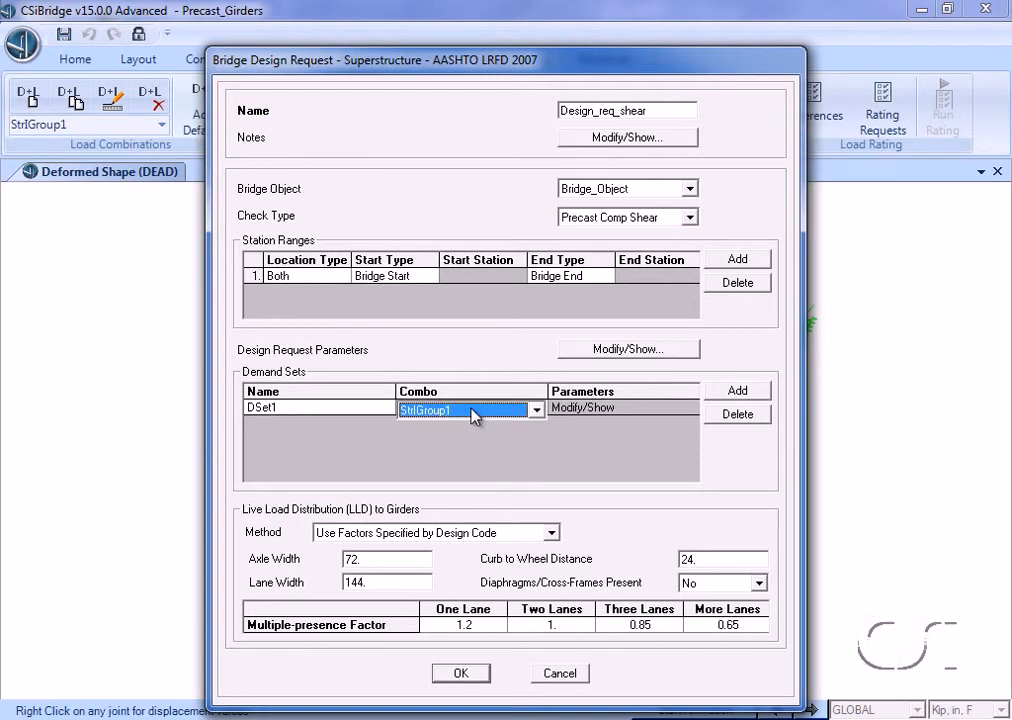
pyautogui.click(538, 409)
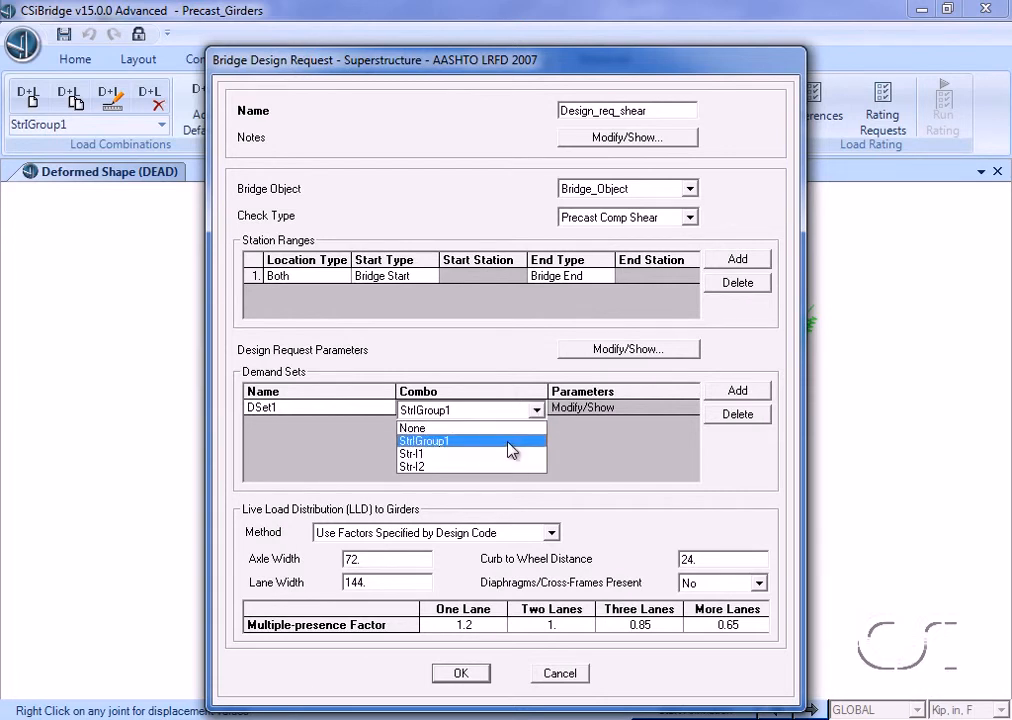
pyautogui.click(509, 441)
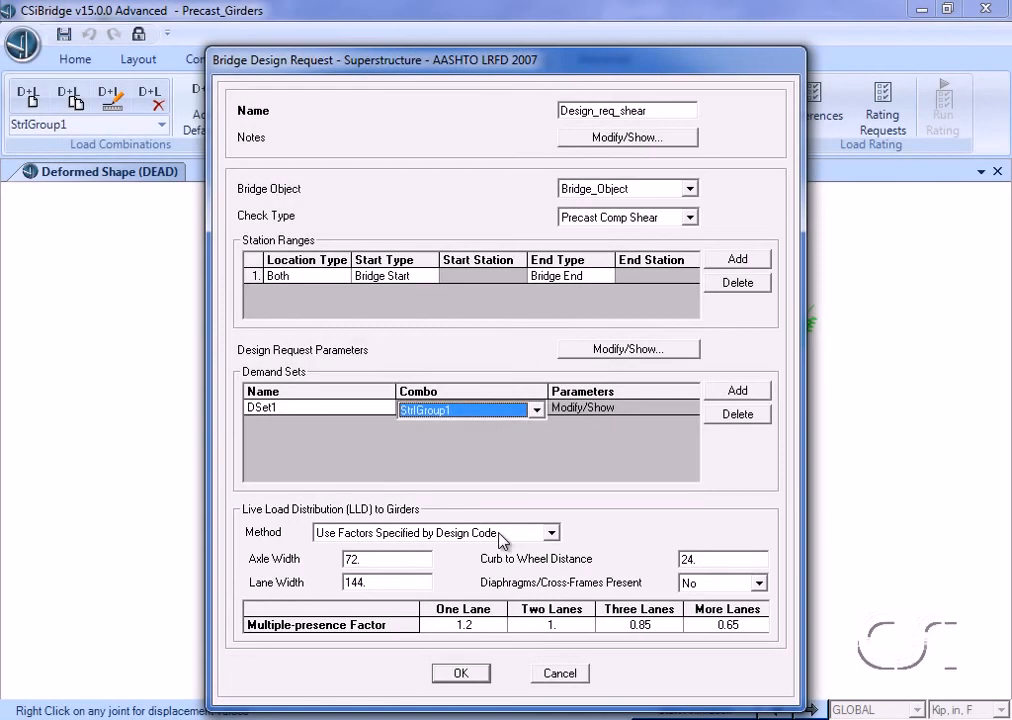
pyautogui.click(499, 540)
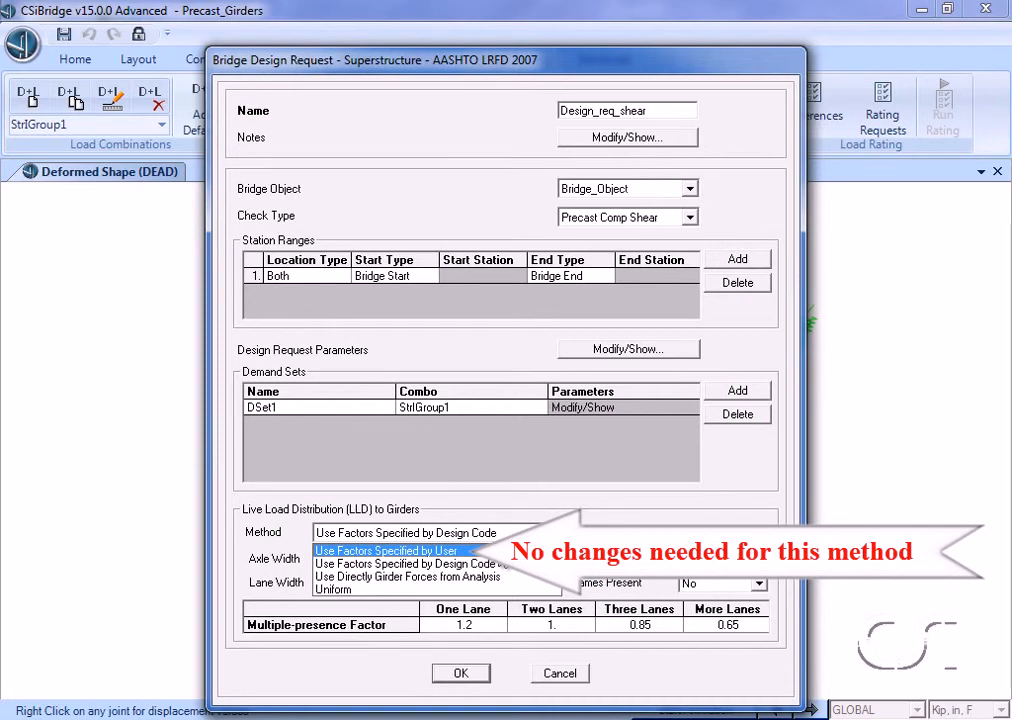
pyautogui.click(500, 566)
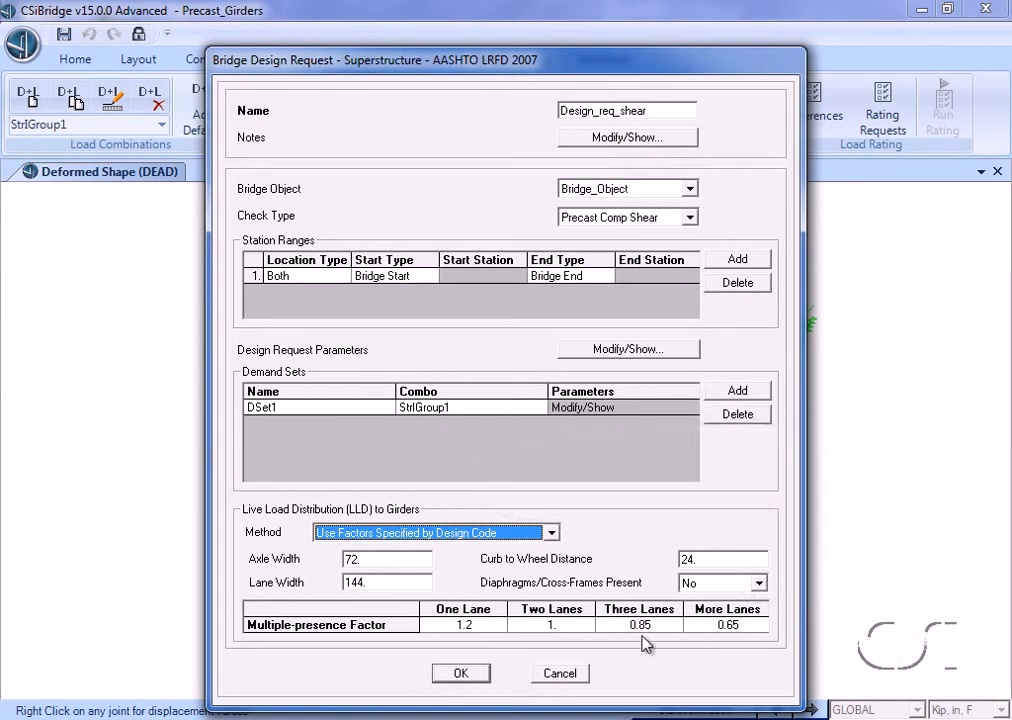
pyautogui.click(465, 678)
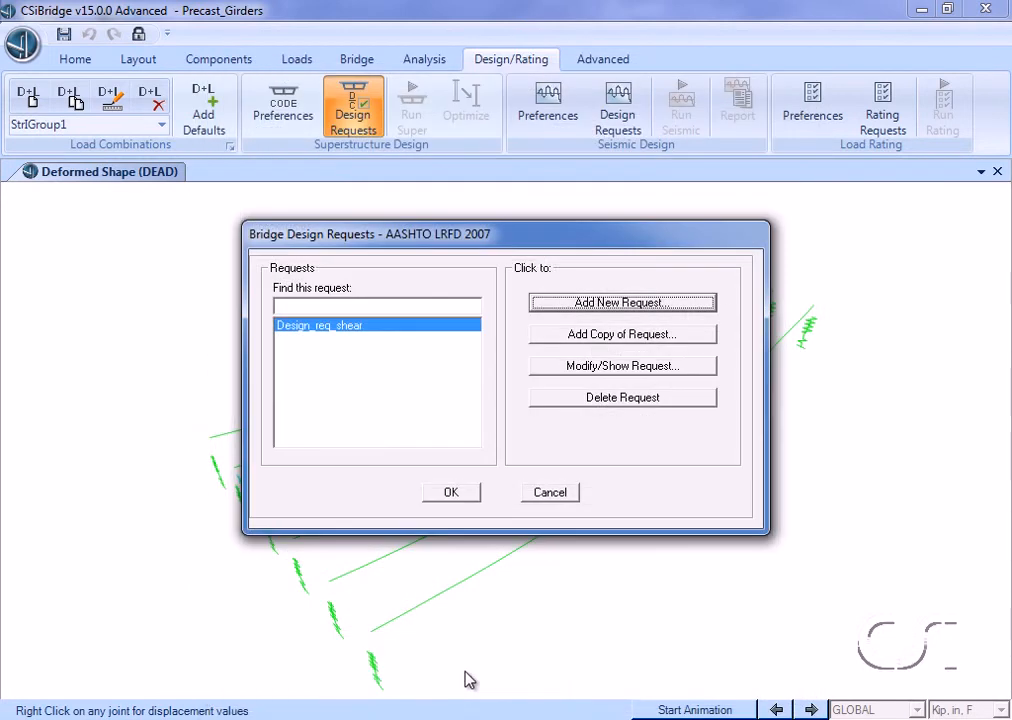
# Step: Add a second superstructure design request named Design_req_flexure with the Precast Comp Flexure check type
pyautogui.click(605, 304)
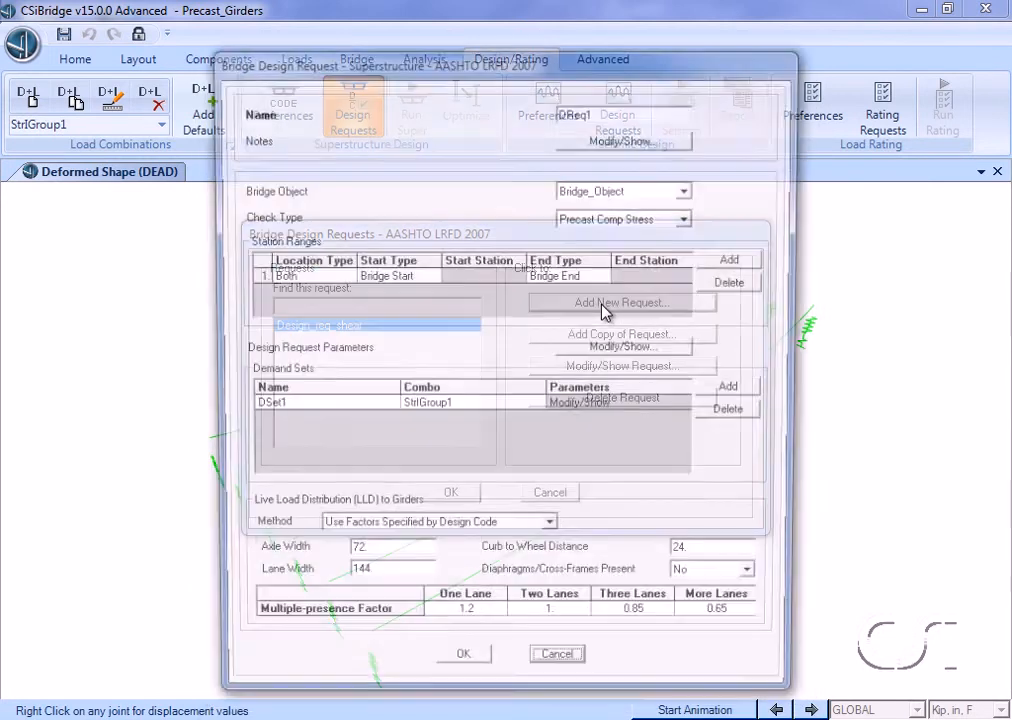
pyautogui.click(609, 110)
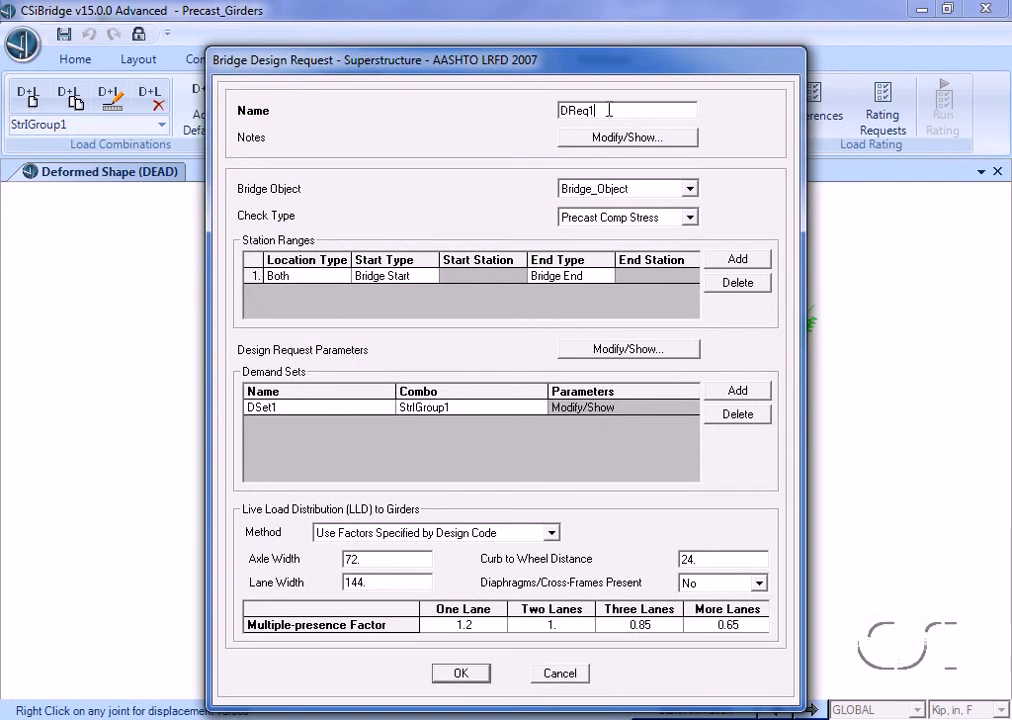
pyautogui.doubleClick(609, 110)
pyautogui.write('Design_req_flexure')
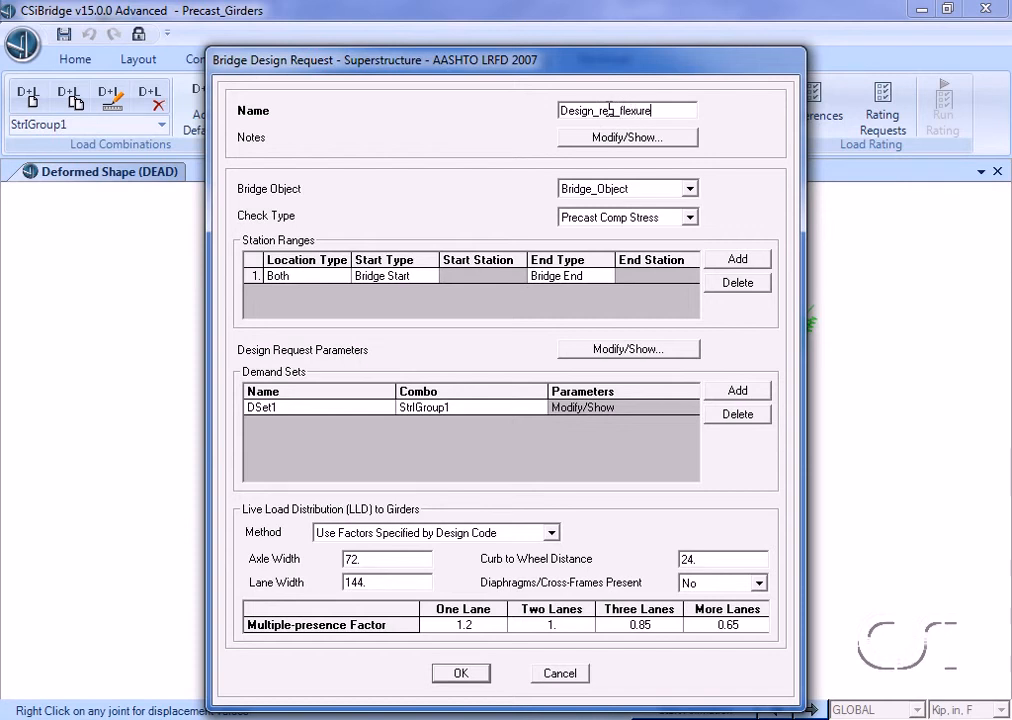
pyautogui.click(631, 222)
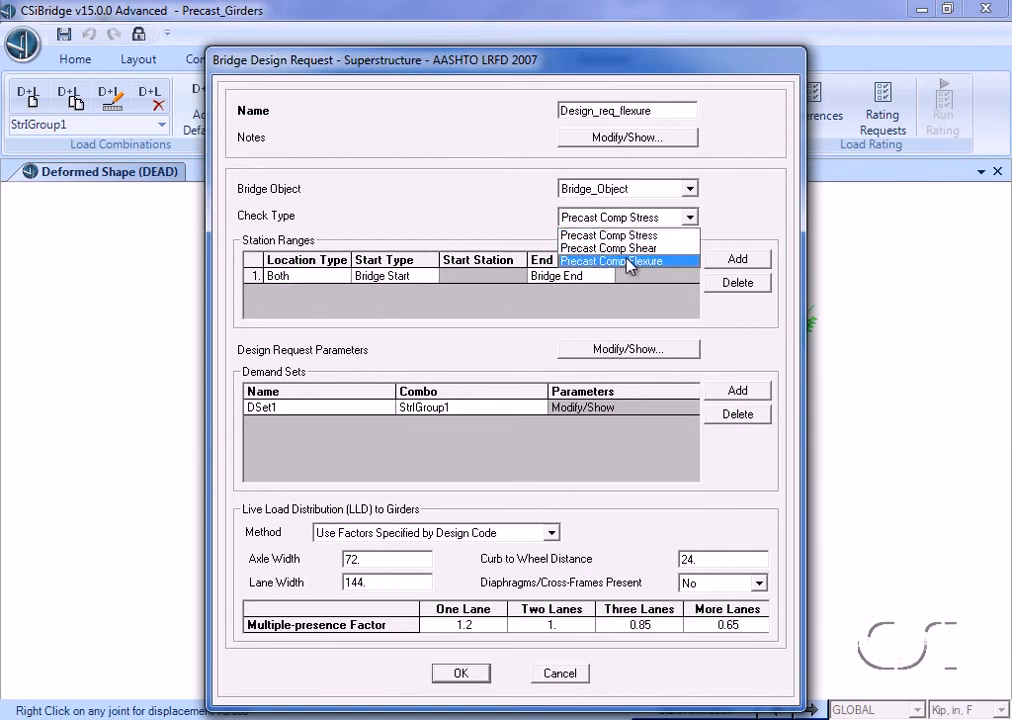
pyautogui.click(628, 262)
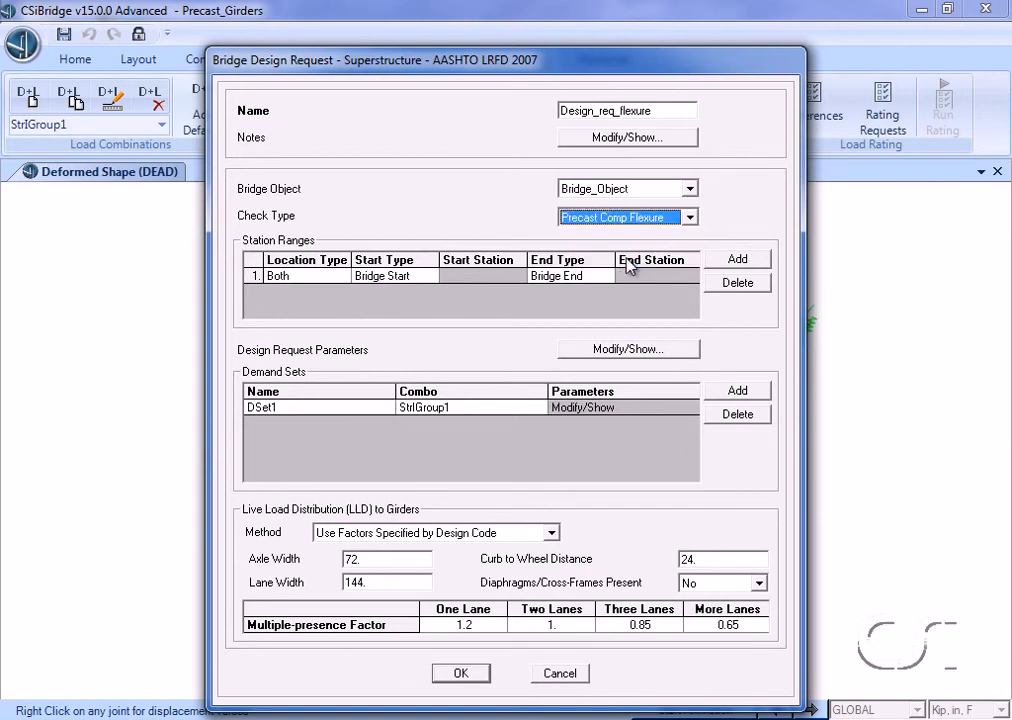
# Step: Assign Str-I1 to DSet1, add DSet2 with Str-I2, and save the flexure request and the list of design requests
pyautogui.click(479, 411)
pyautogui.click(479, 418)
pyautogui.click(452, 456)
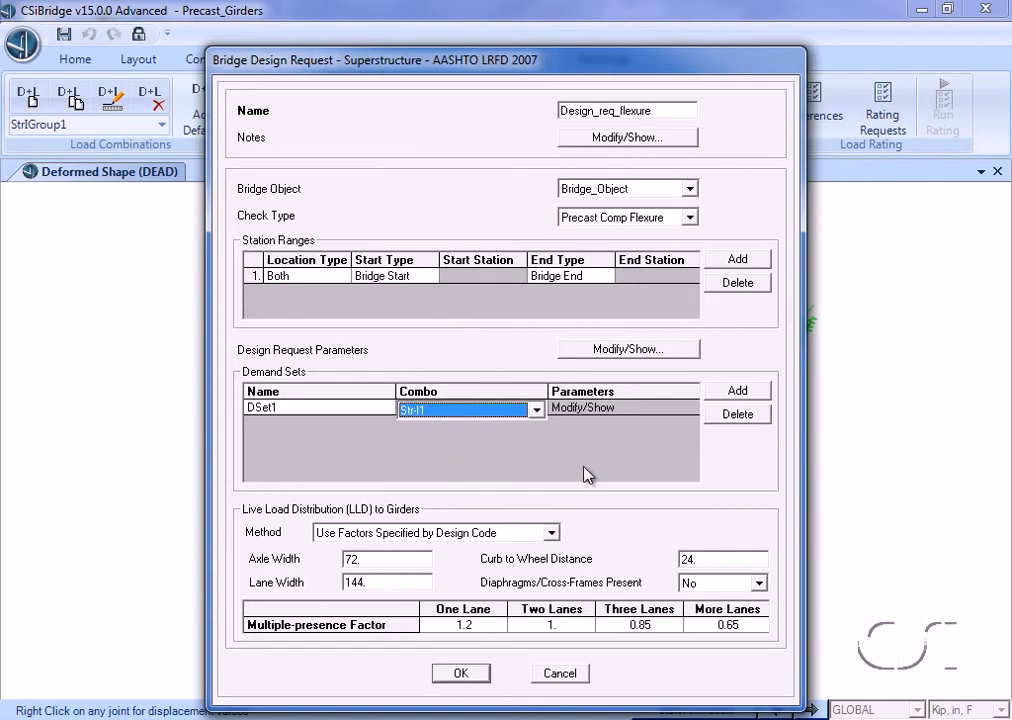
pyautogui.click(750, 391)
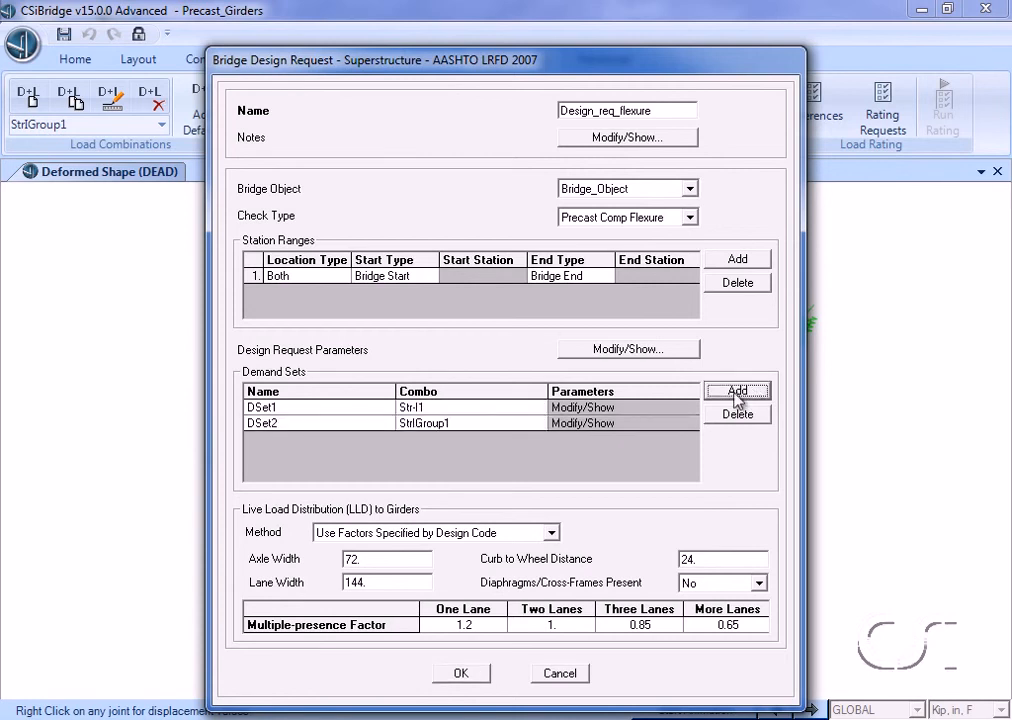
pyautogui.click(519, 426)
pyautogui.click(519, 428)
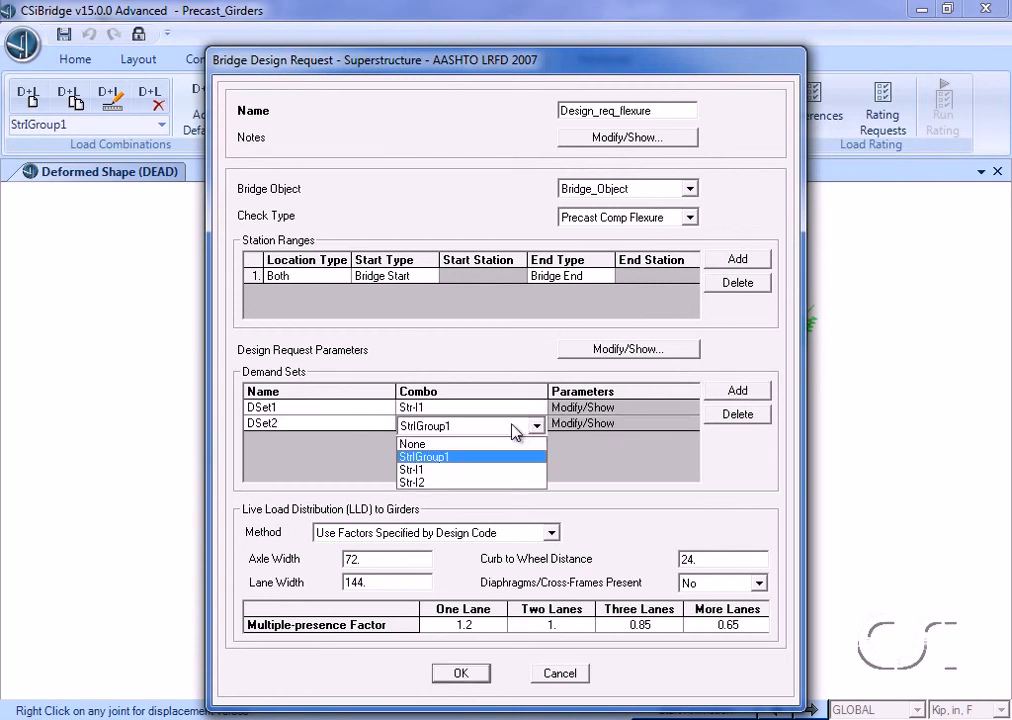
pyautogui.click(463, 484)
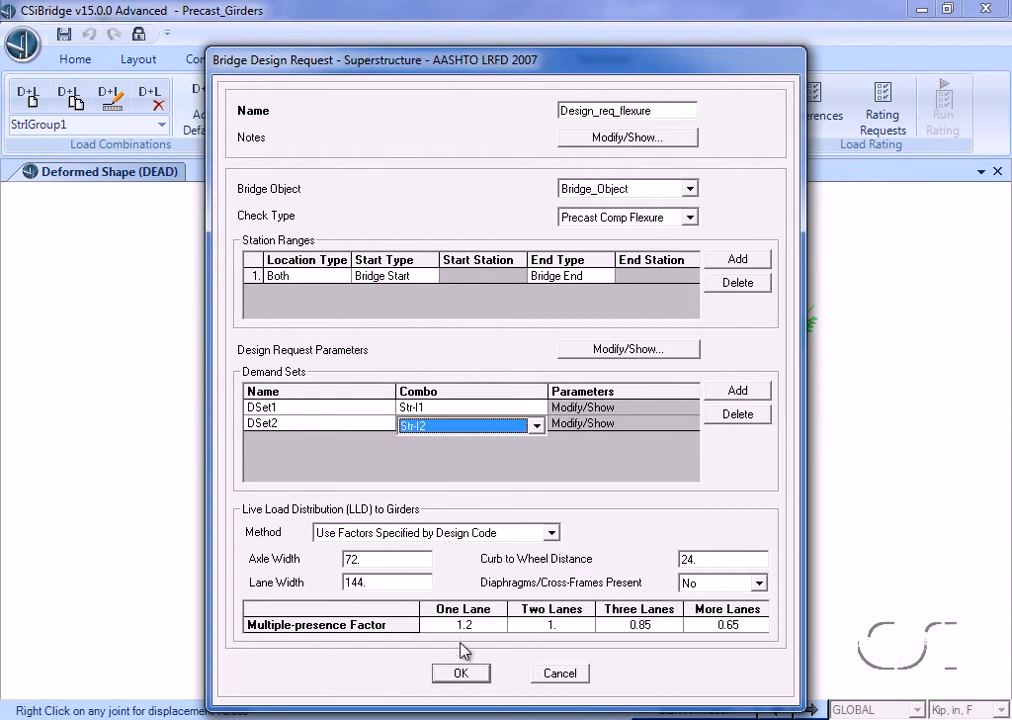
pyautogui.click(462, 675)
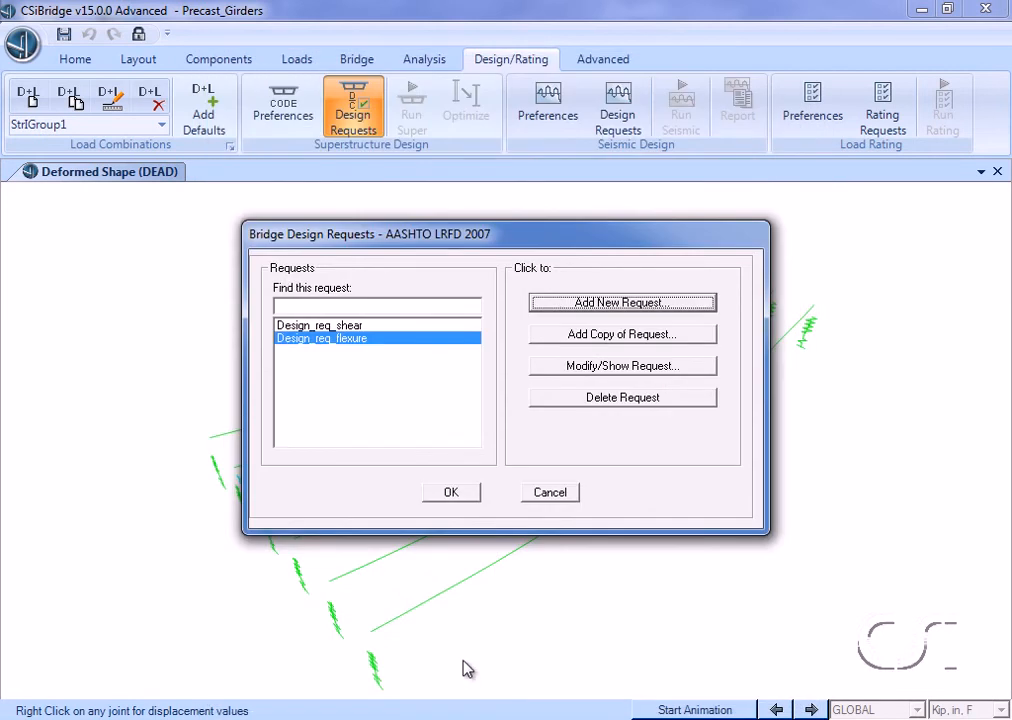
pyautogui.click(451, 493)
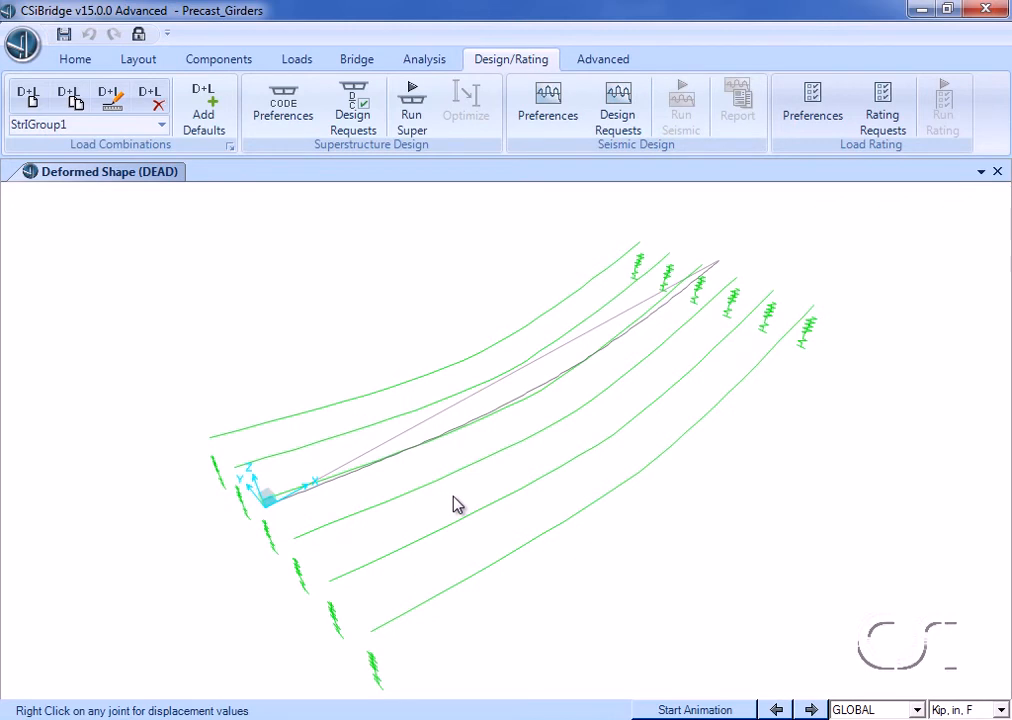
# Step: Run the superstructure design for the Design_req_shear and Design_req_flexure requests
pyautogui.click(414, 110)
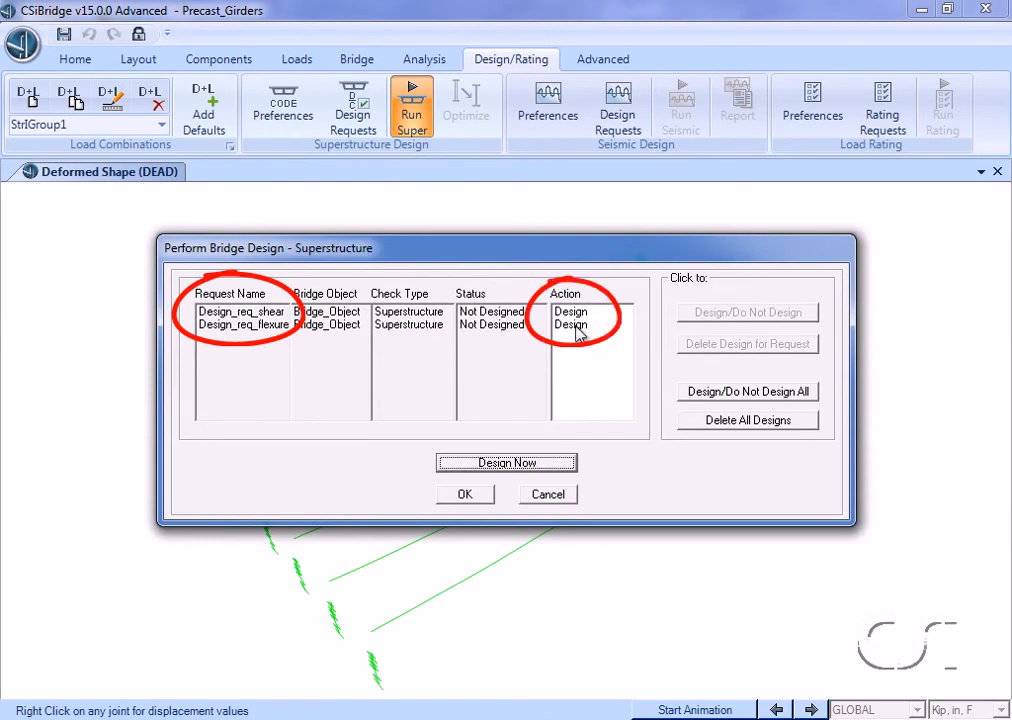
pyautogui.click(511, 466)
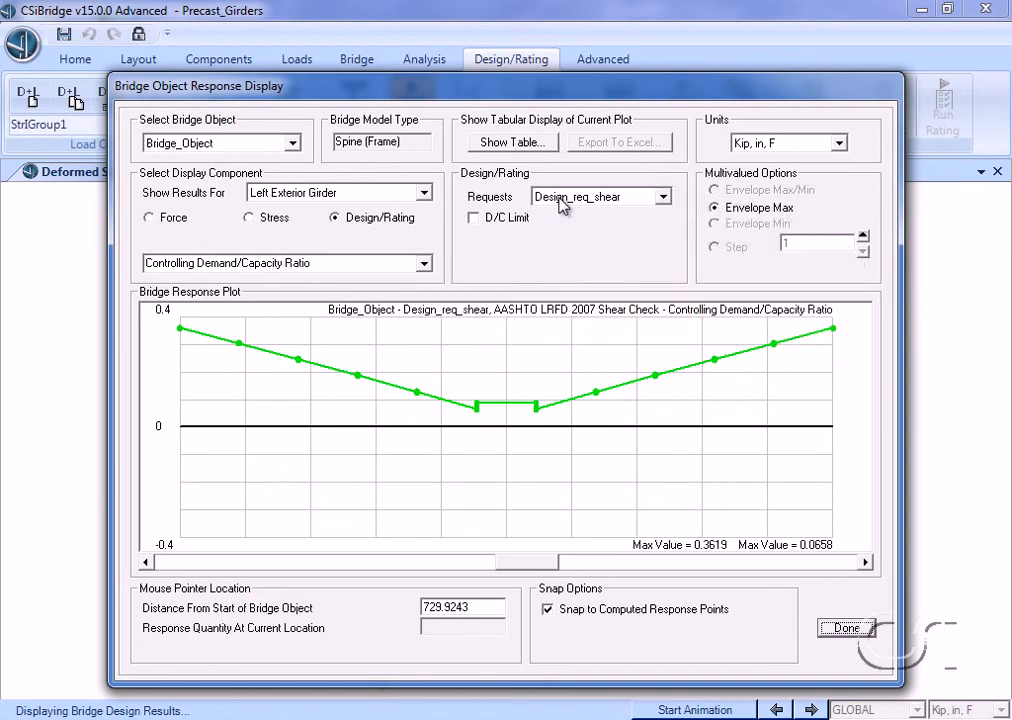
# Step: Show the D/C limit on the Design_req_shear demand/capacity plot and display the results for Interior Girder 1
pyautogui.click(474, 218)
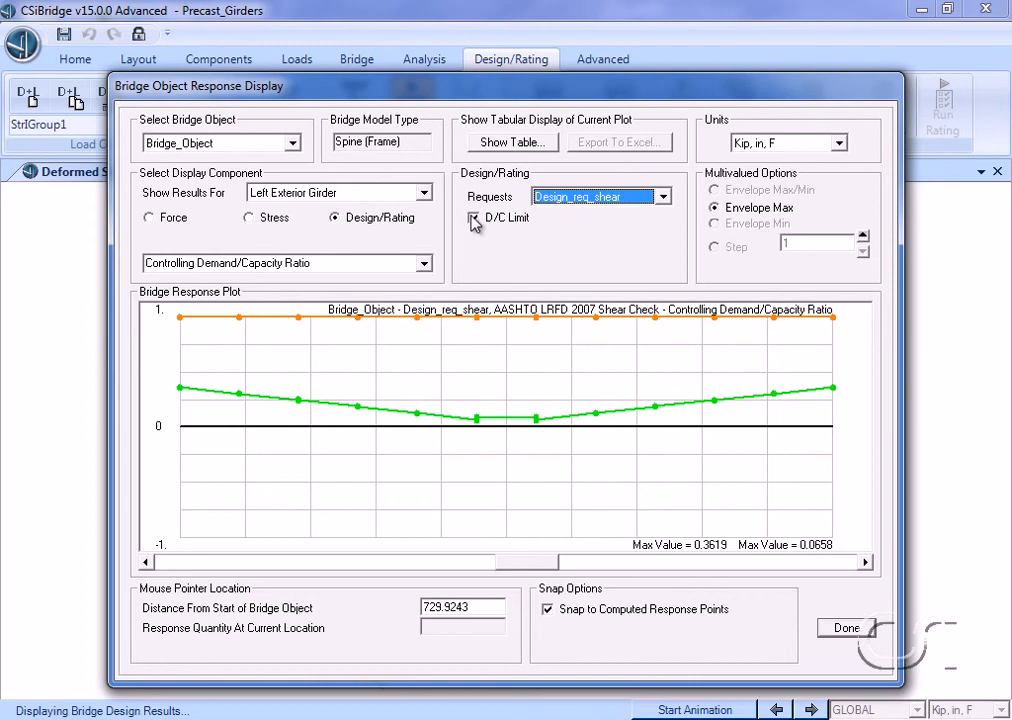
pyautogui.click(419, 195)
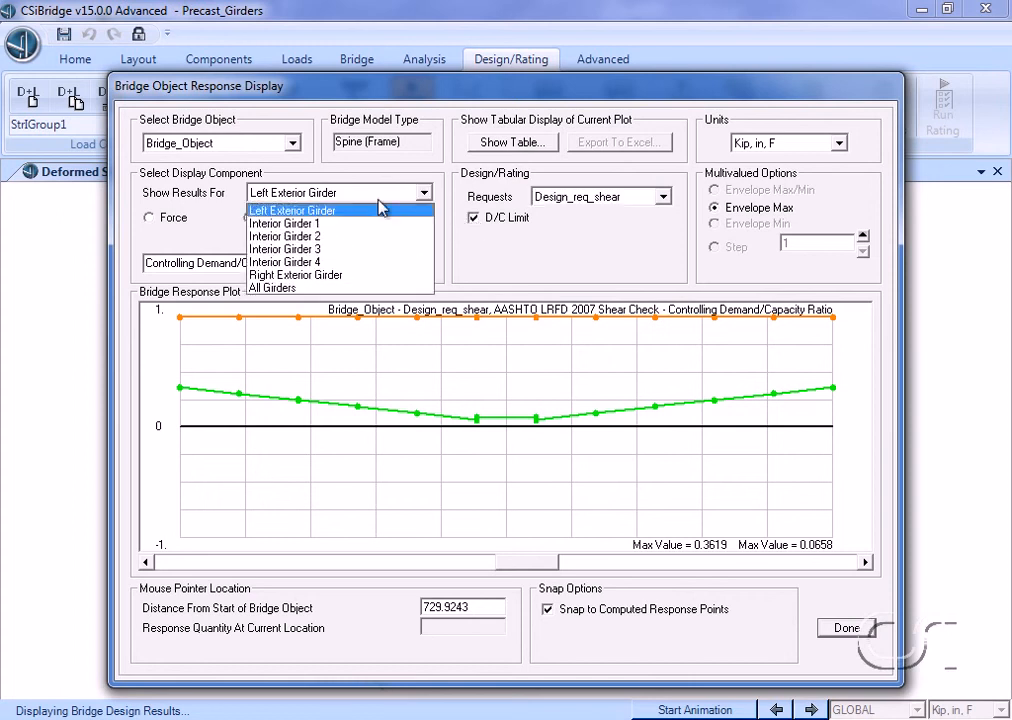
pyautogui.click(340, 222)
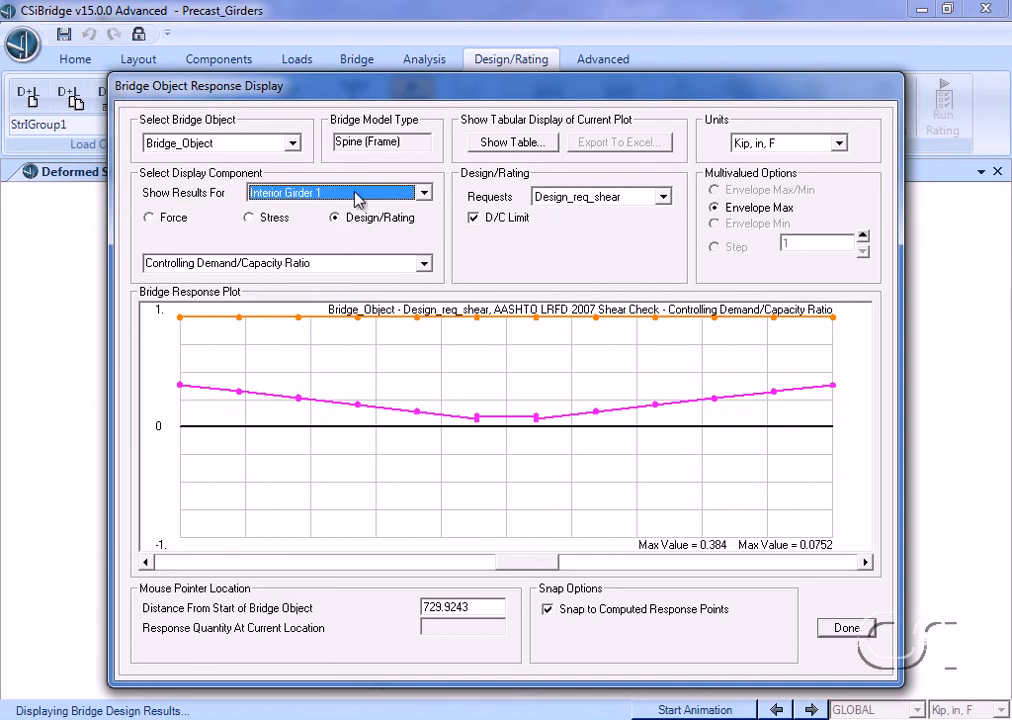
# Step: Display the Shear Rebar Area/Length plot of Design_req_shear for Interior Girder 2
pyautogui.click(355, 194)
pyautogui.click(337, 237)
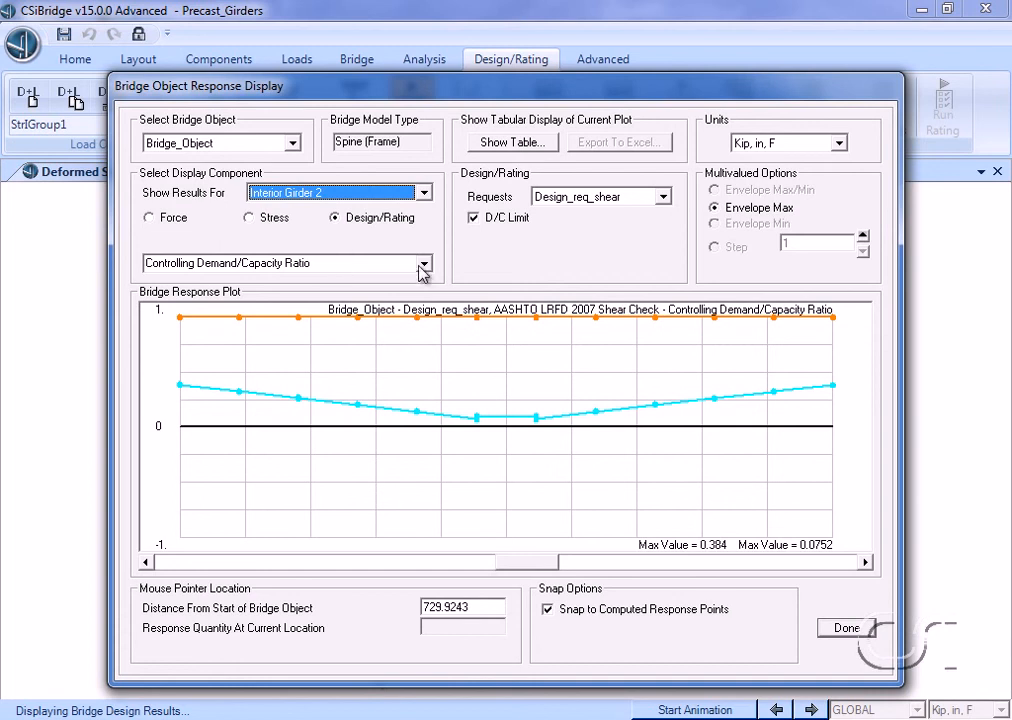
pyautogui.click(420, 266)
pyautogui.click(404, 296)
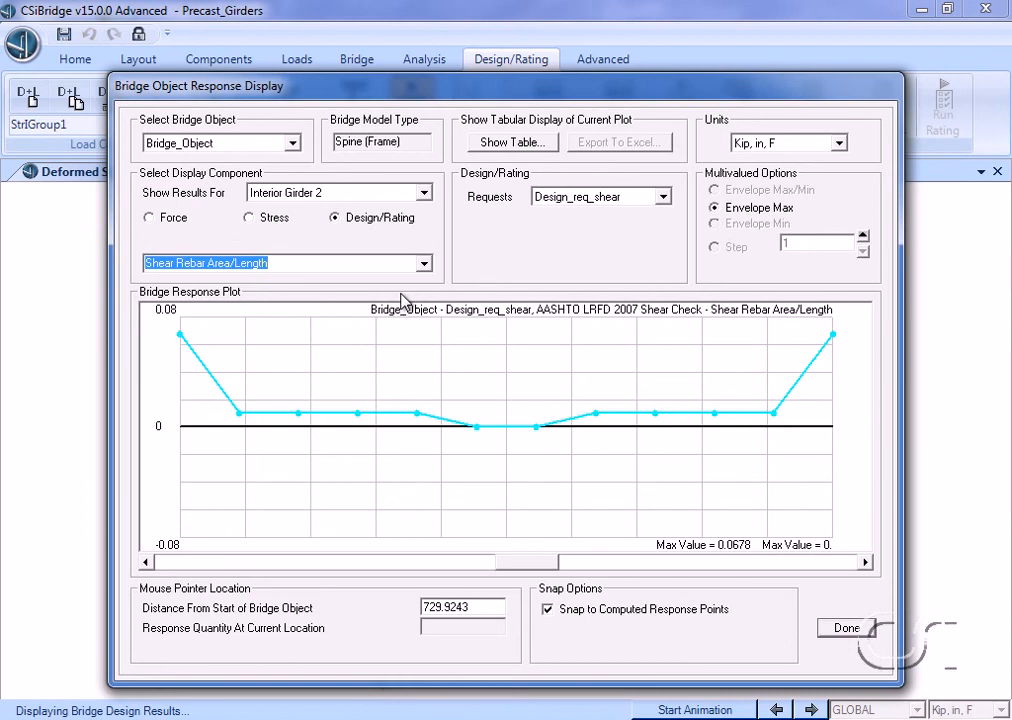
# Step: View the tabular results of the shear plot, examine the Bridge Super Design 22 - AASHTOLRFD07 - PCCompShear-Prop table, and close the tables
pyautogui.click(524, 146)
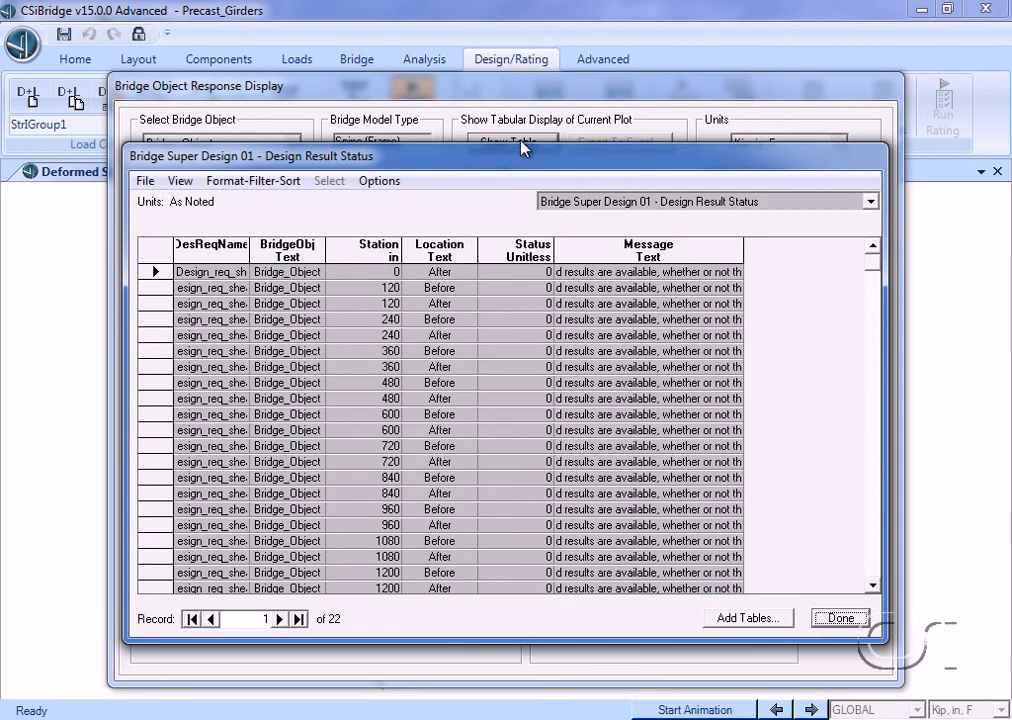
pyautogui.click(582, 206)
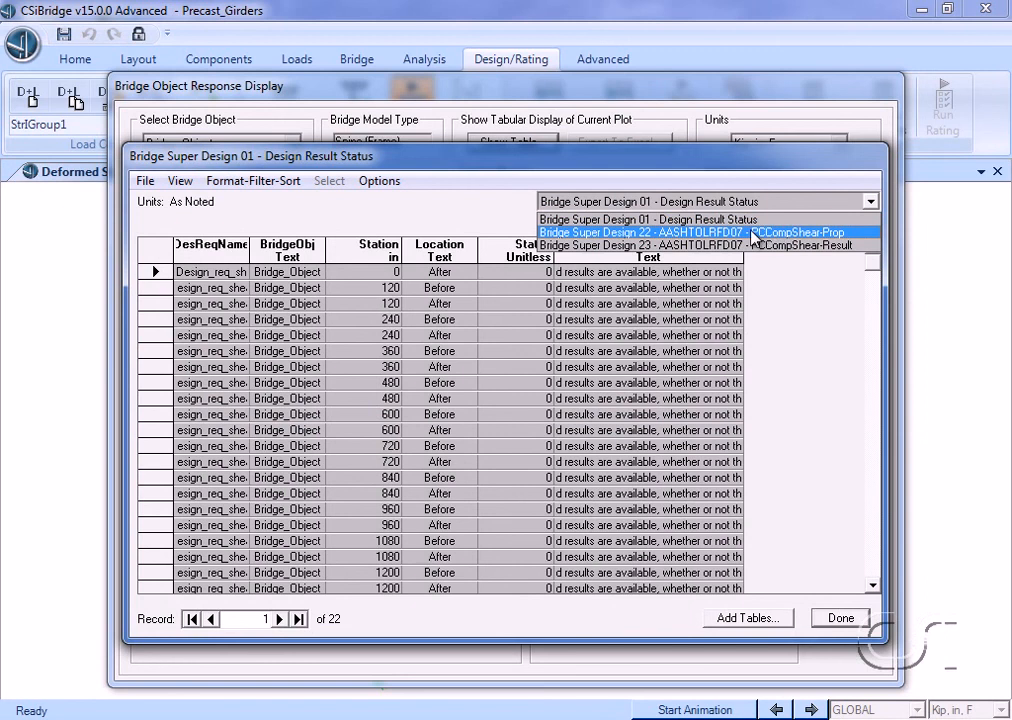
pyautogui.click(755, 233)
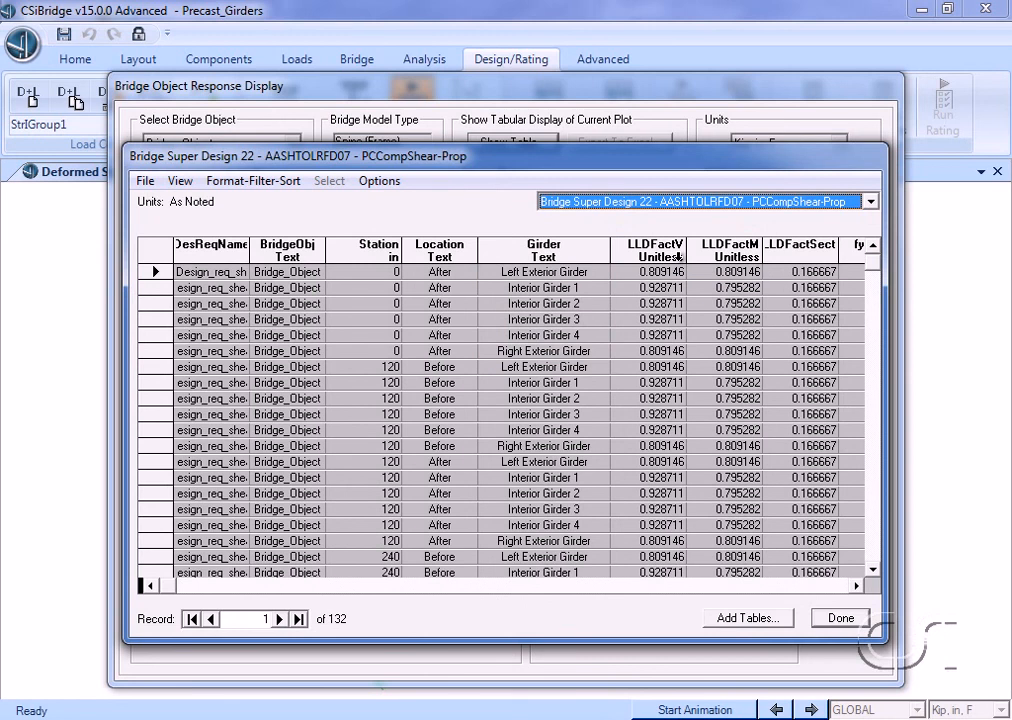
pyautogui.click(840, 618)
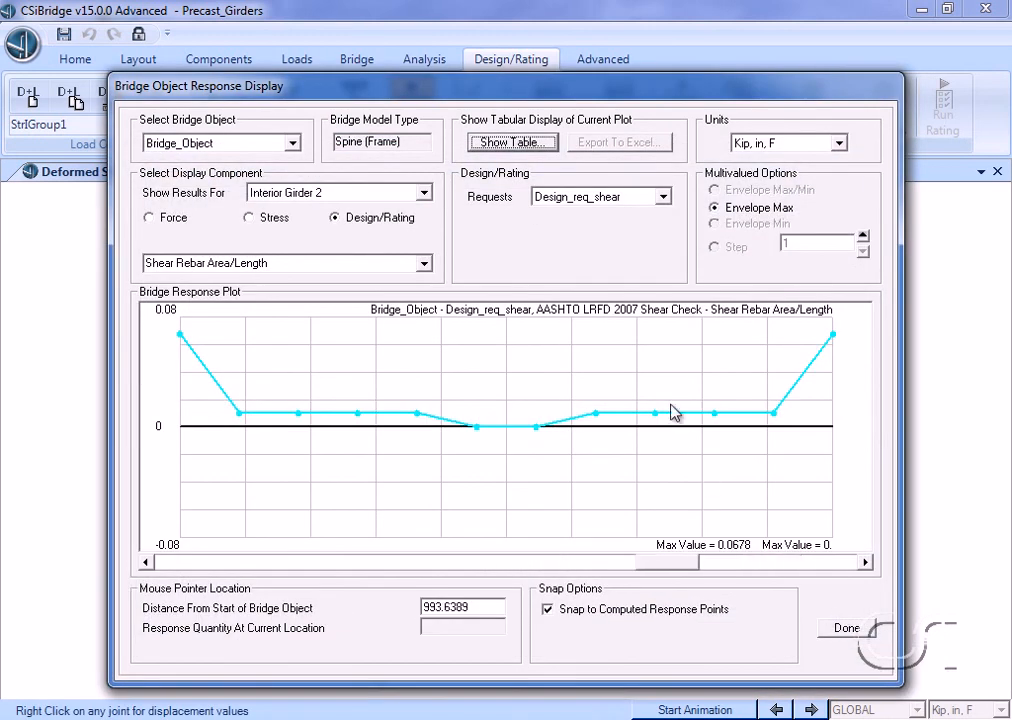
# Step: Plot the Design_req_flexure moment about the horizontal axis (M3) with both the positive and negative resistance shown
pyautogui.click(612, 199)
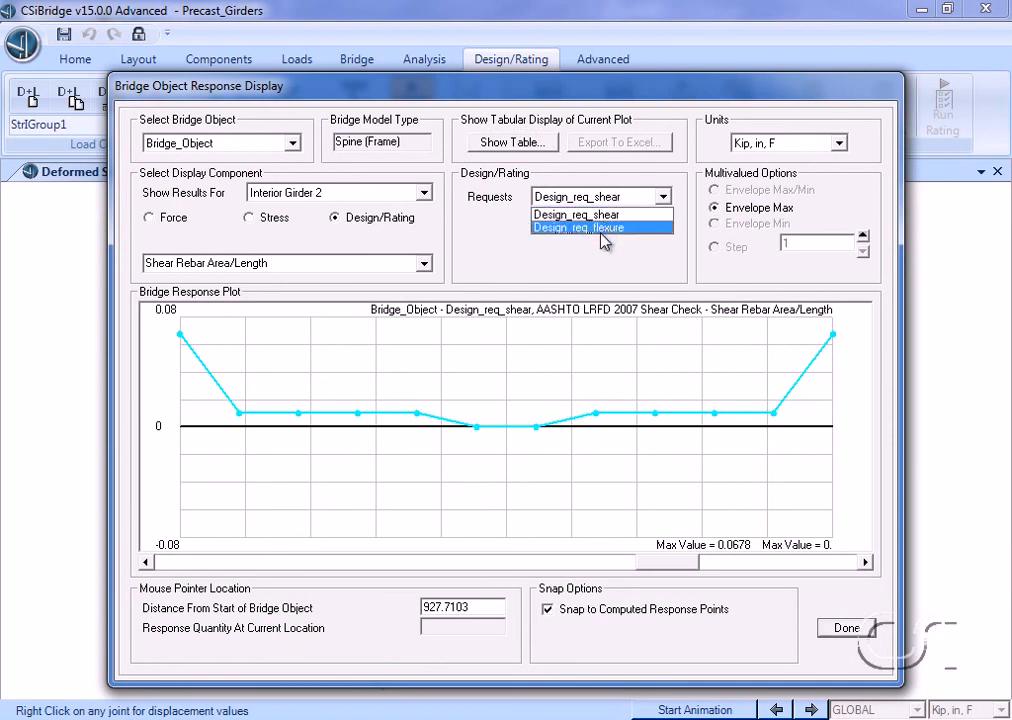
pyautogui.click(601, 230)
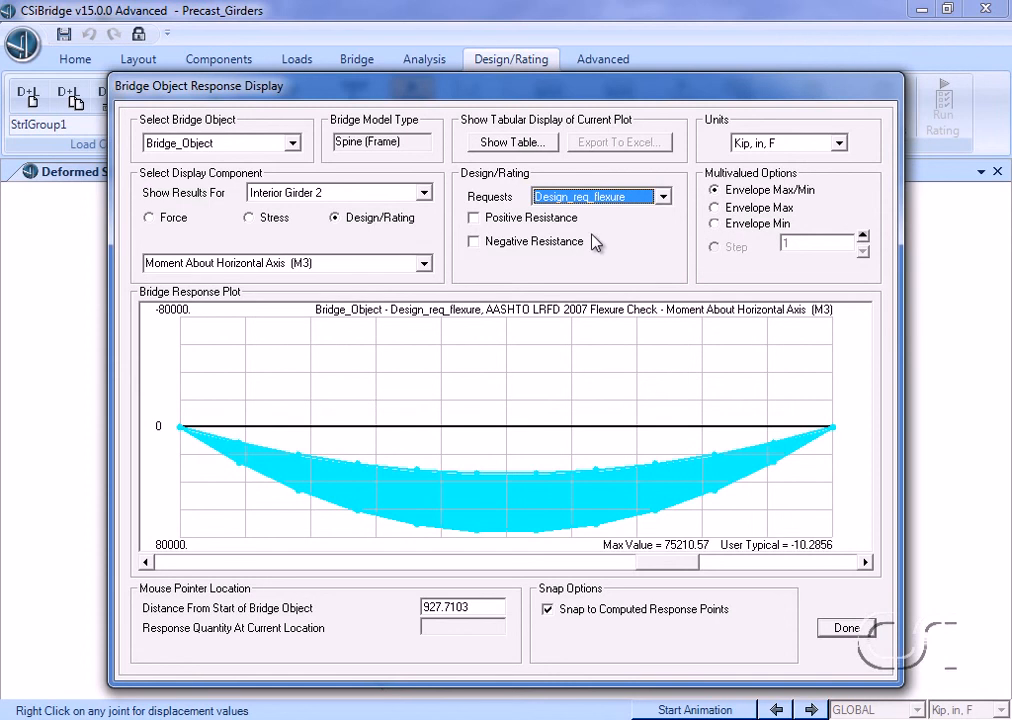
pyautogui.click(487, 219)
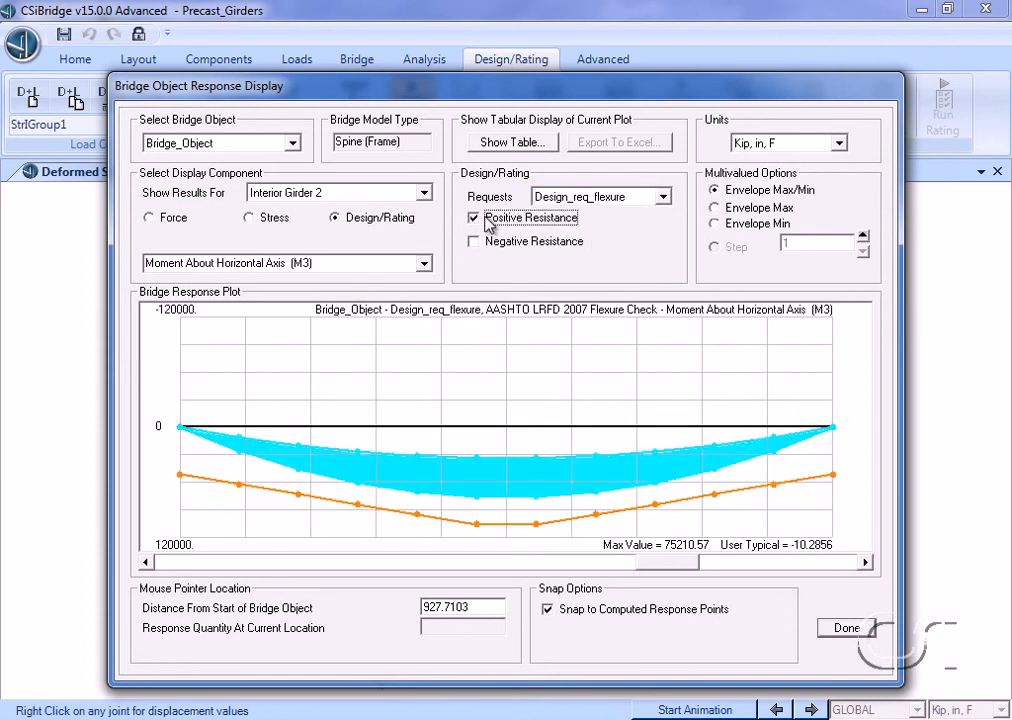
pyautogui.click(475, 243)
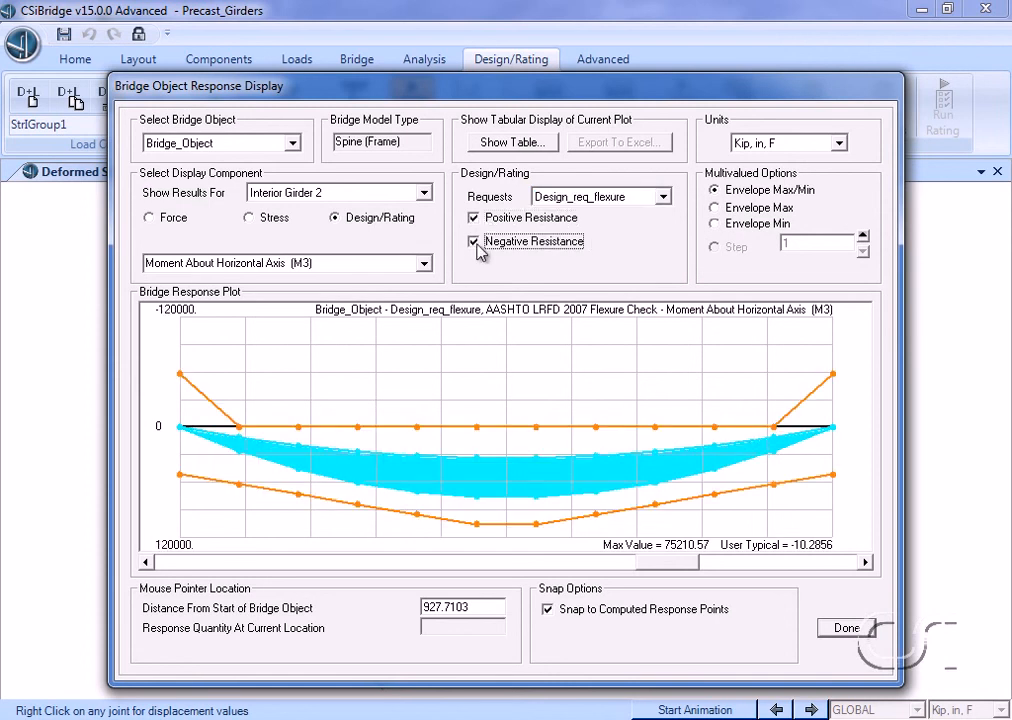